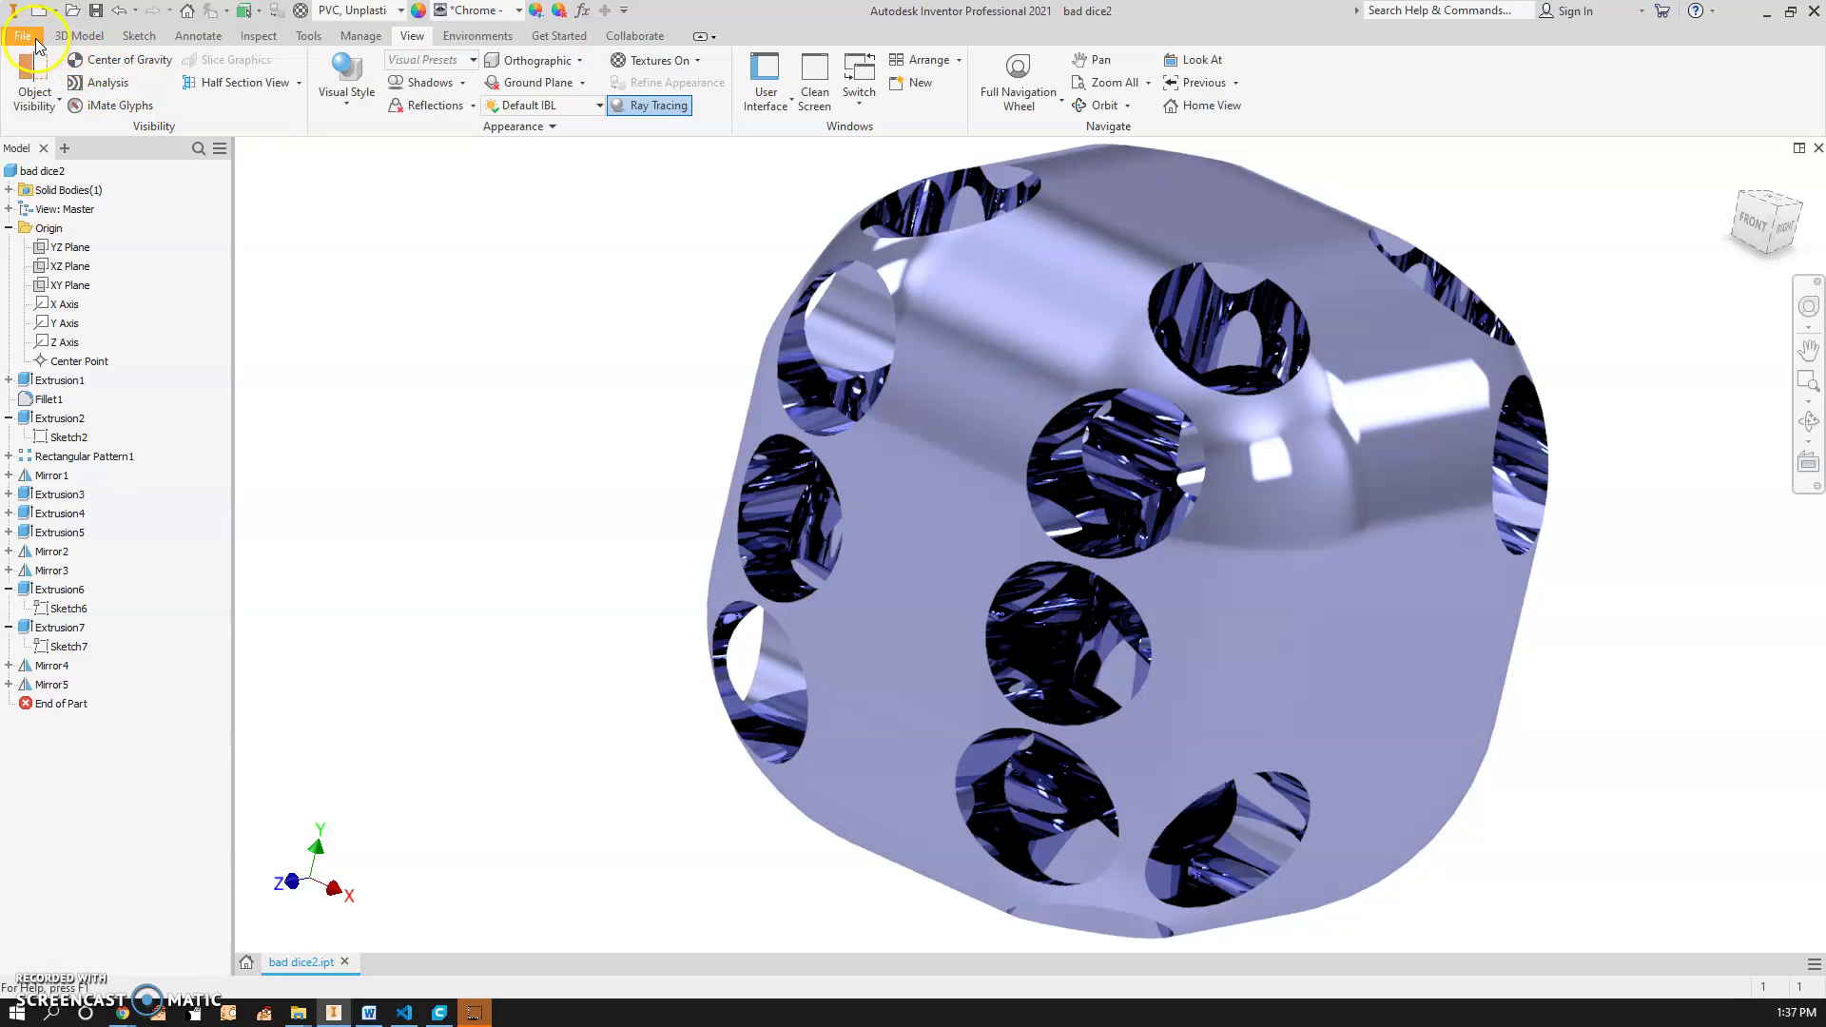
Start a CAD-format export of the die part, accept the ray tracing notice, and choose STL as the file type.
click(35, 42)
mouse_move(73, 285)
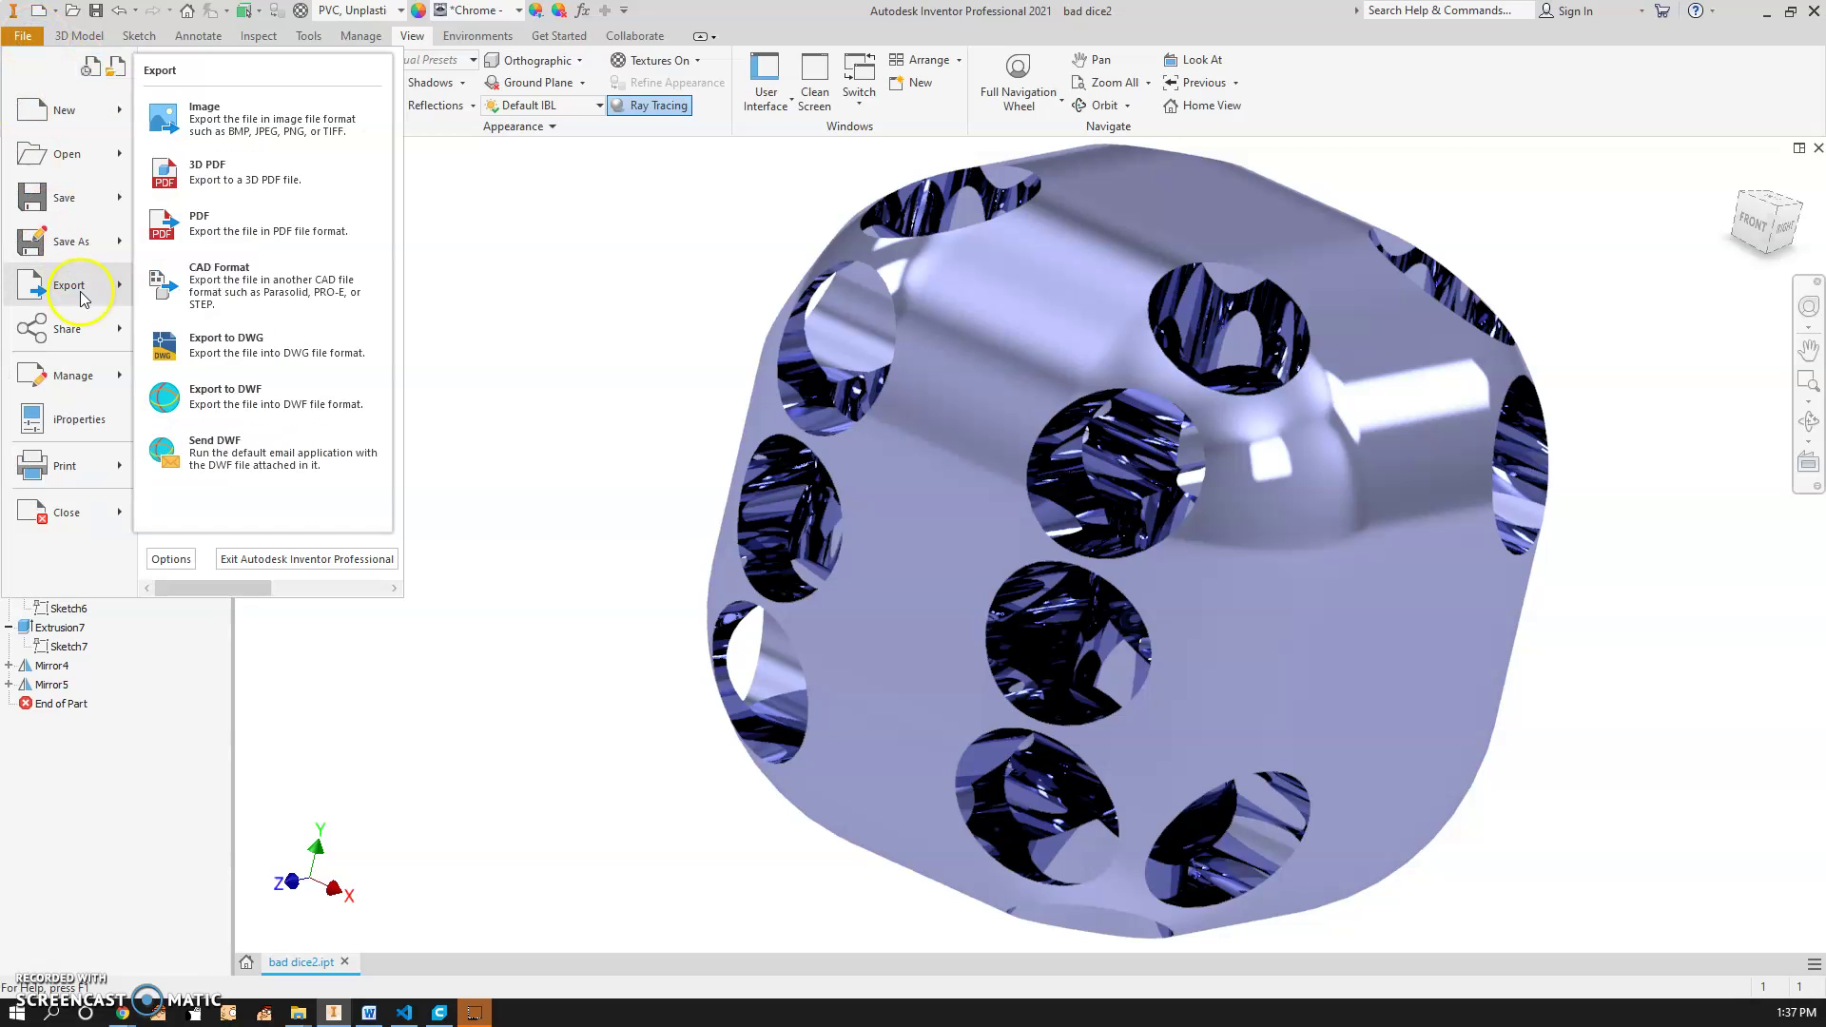
click(257, 296)
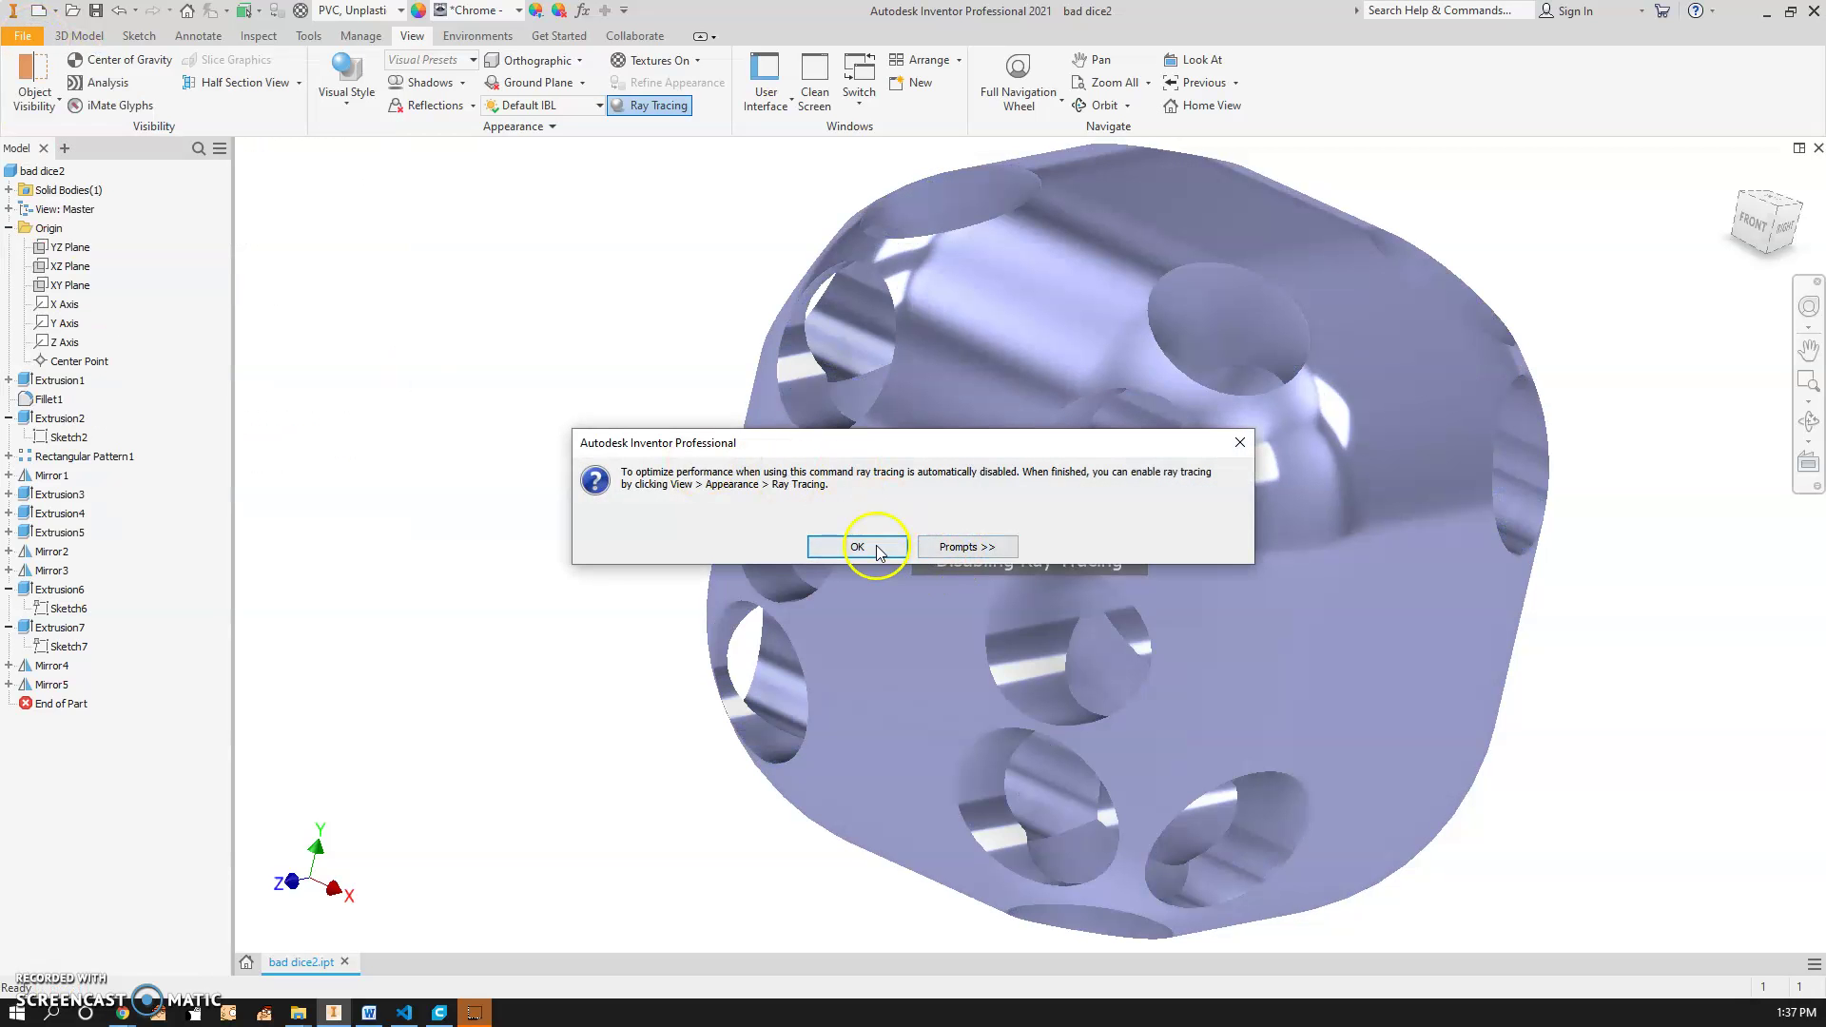
click(876, 545)
drag(981, 136, 825, 106)
click(781, 647)
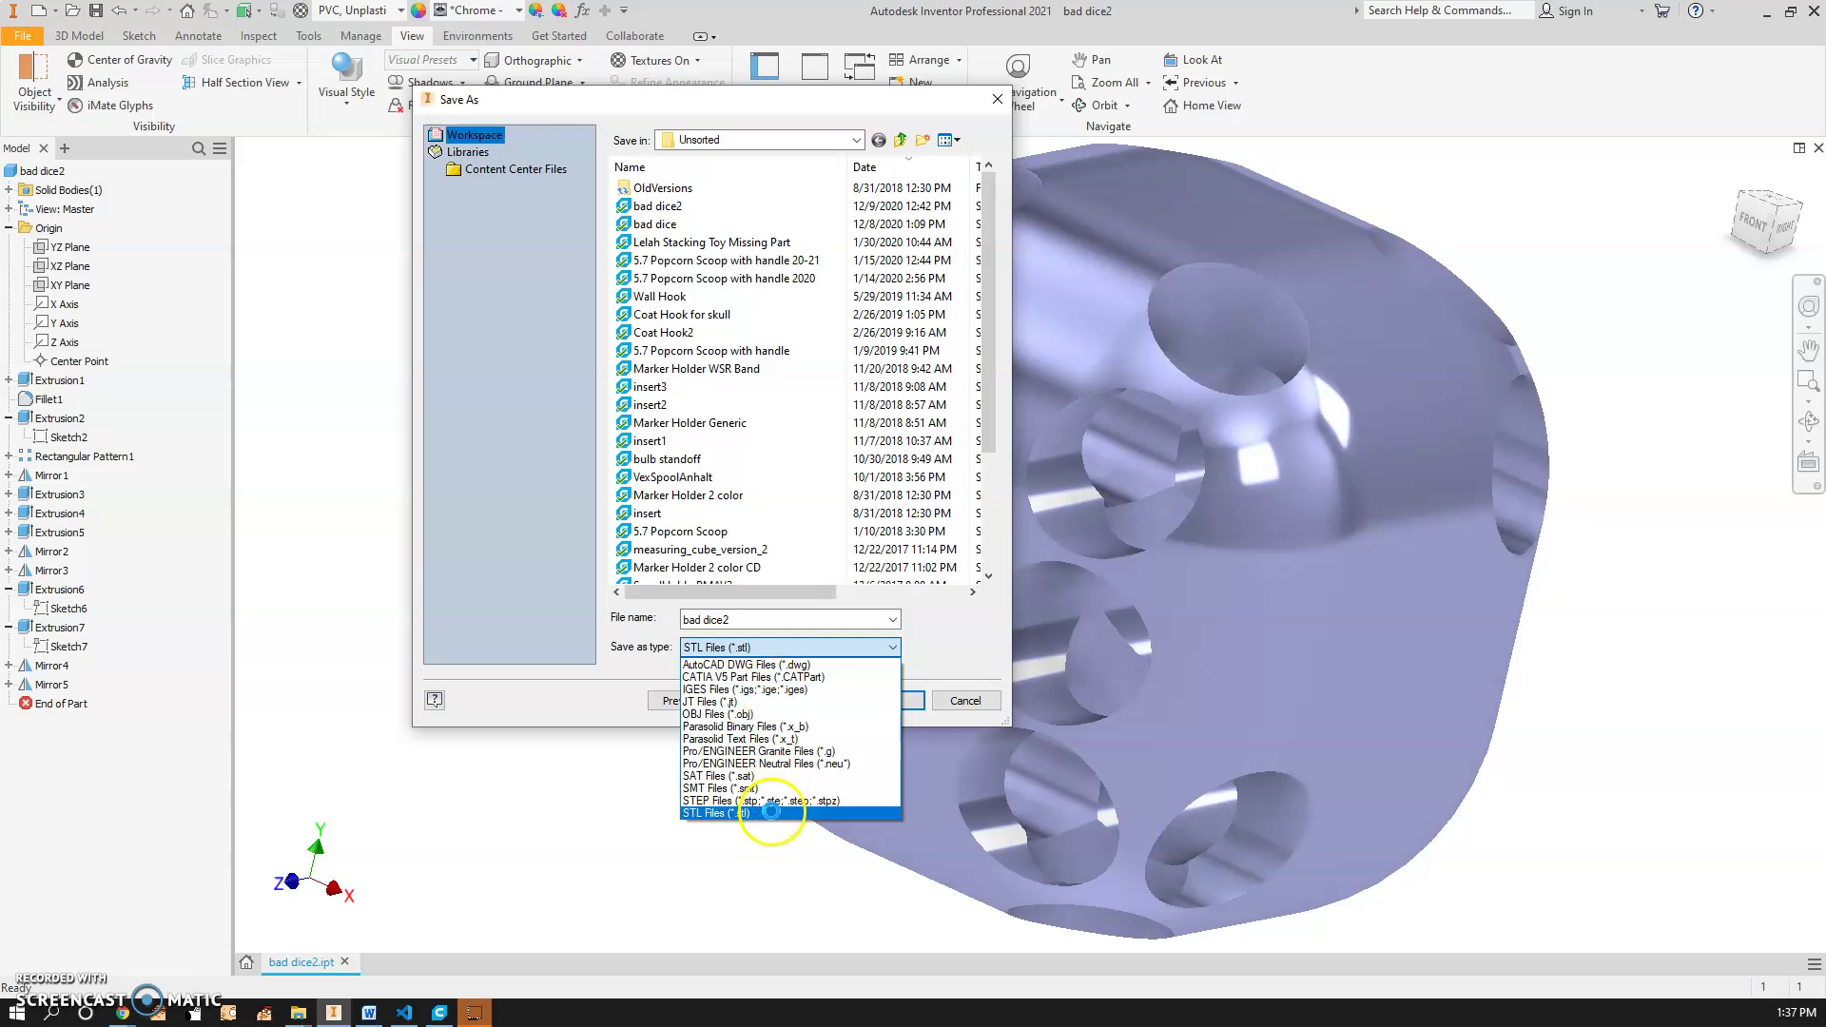
click(771, 811)
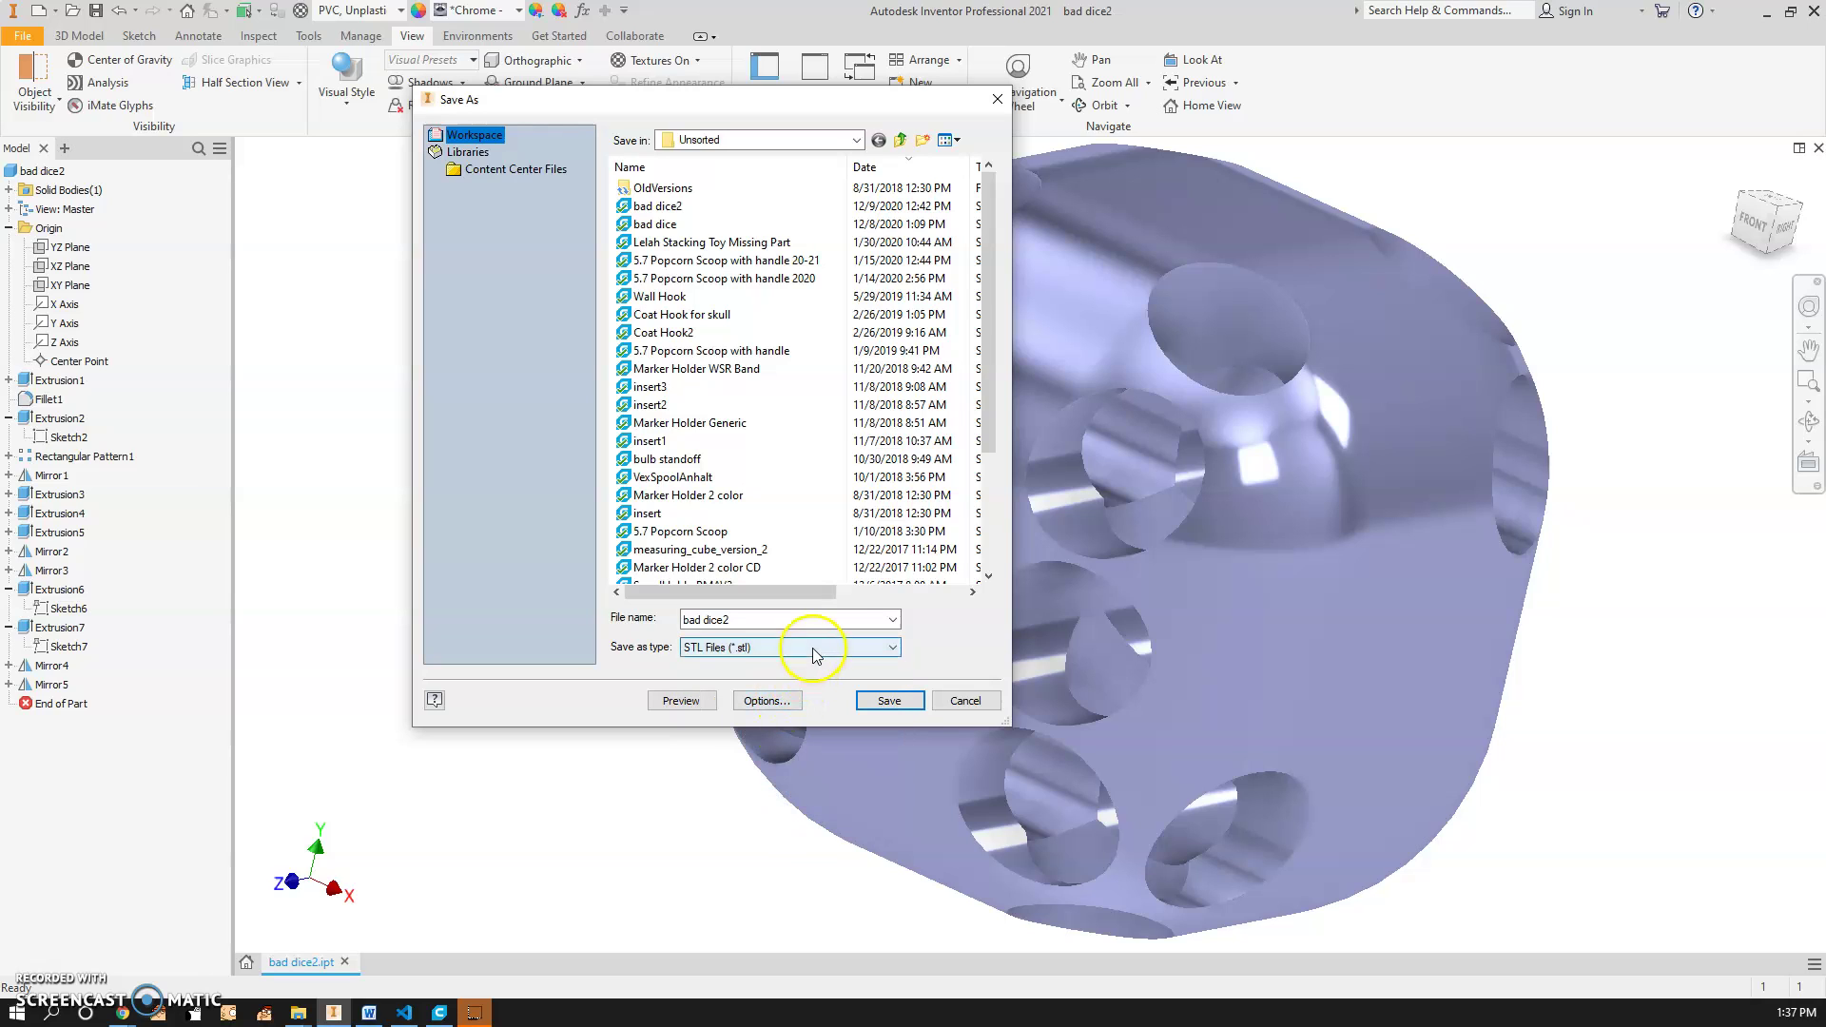
Set the STL options to high resolution and millimeter units, and save the export as bad dice2, replacing the existing file.
click(775, 703)
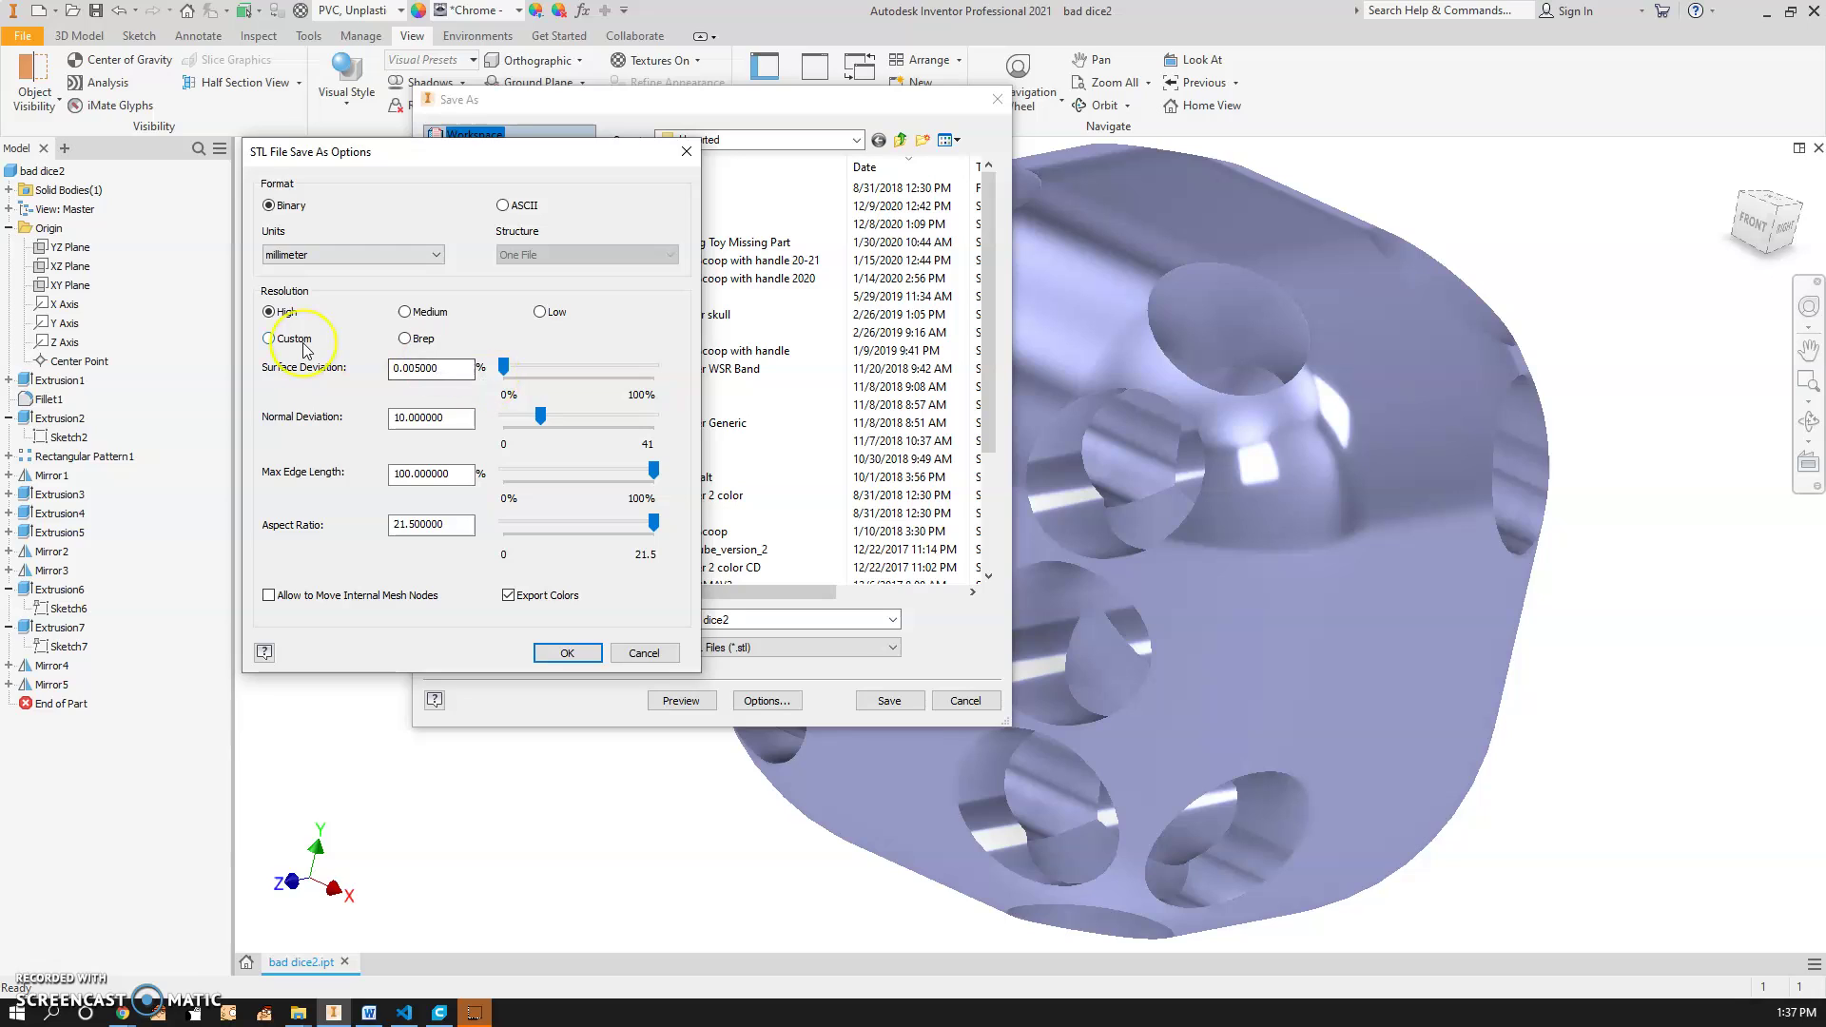
click(403, 340)
click(268, 314)
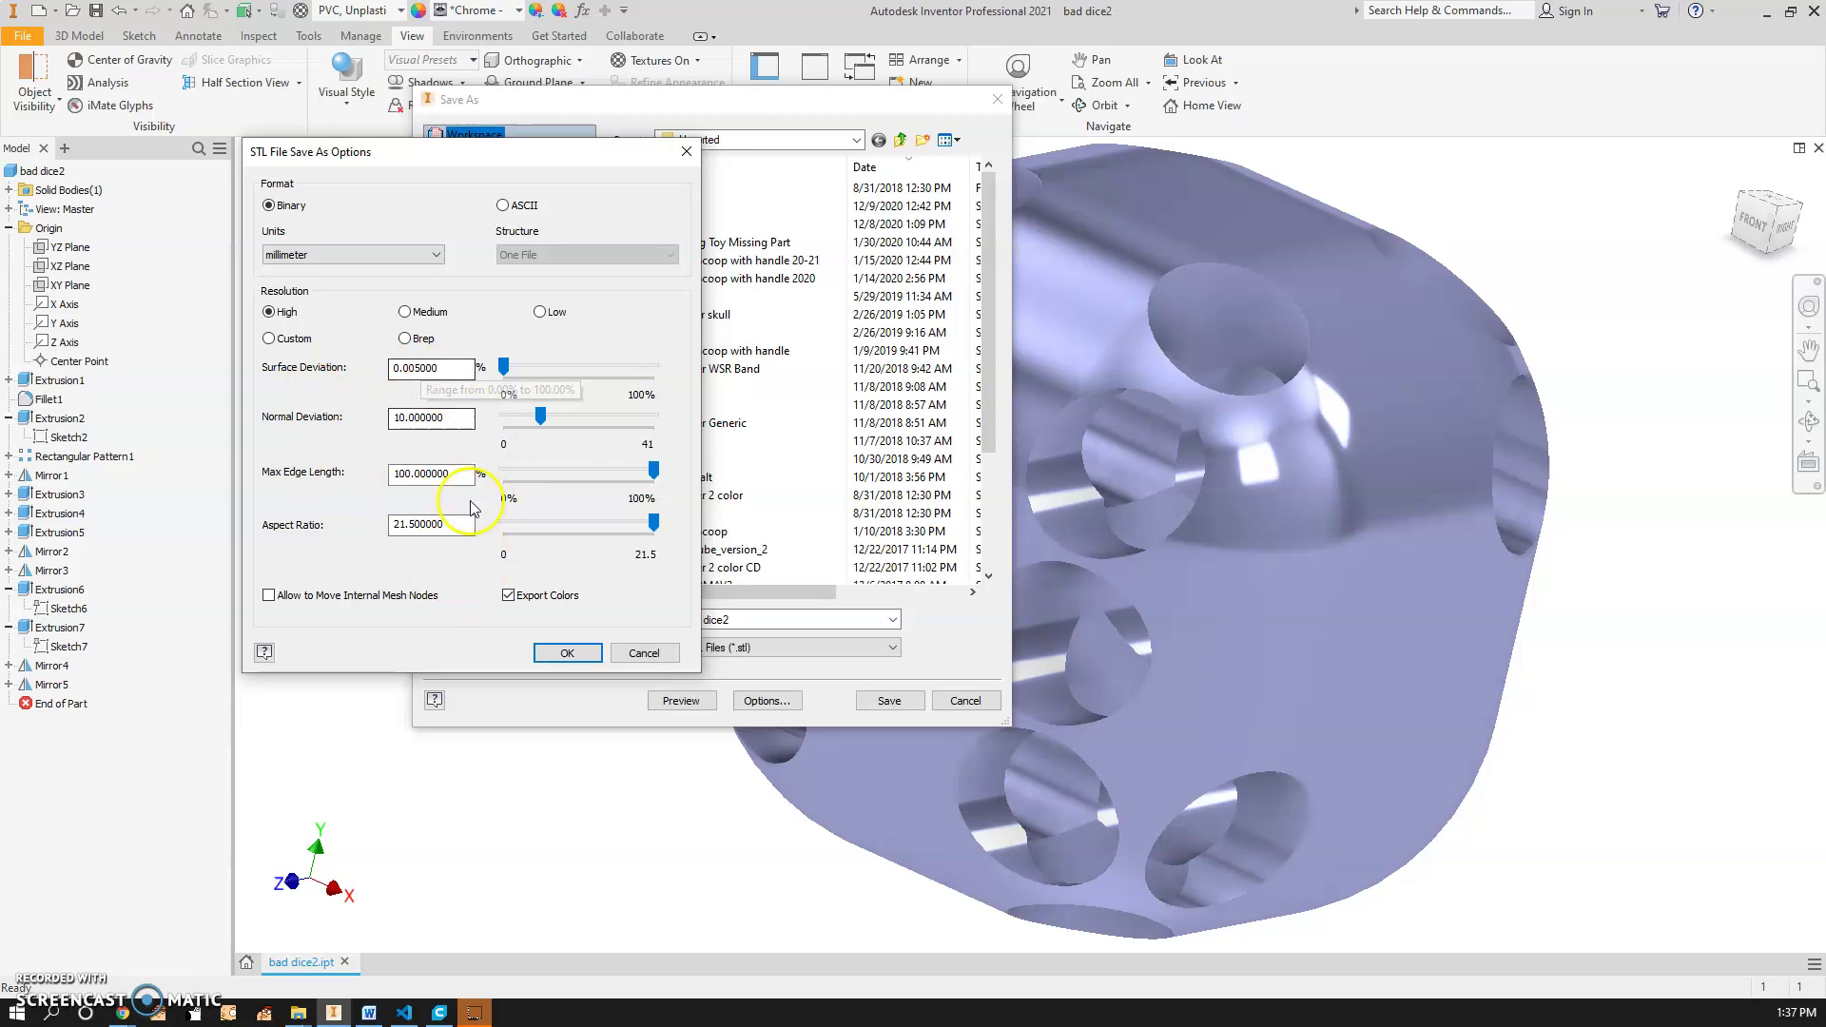
click(329, 253)
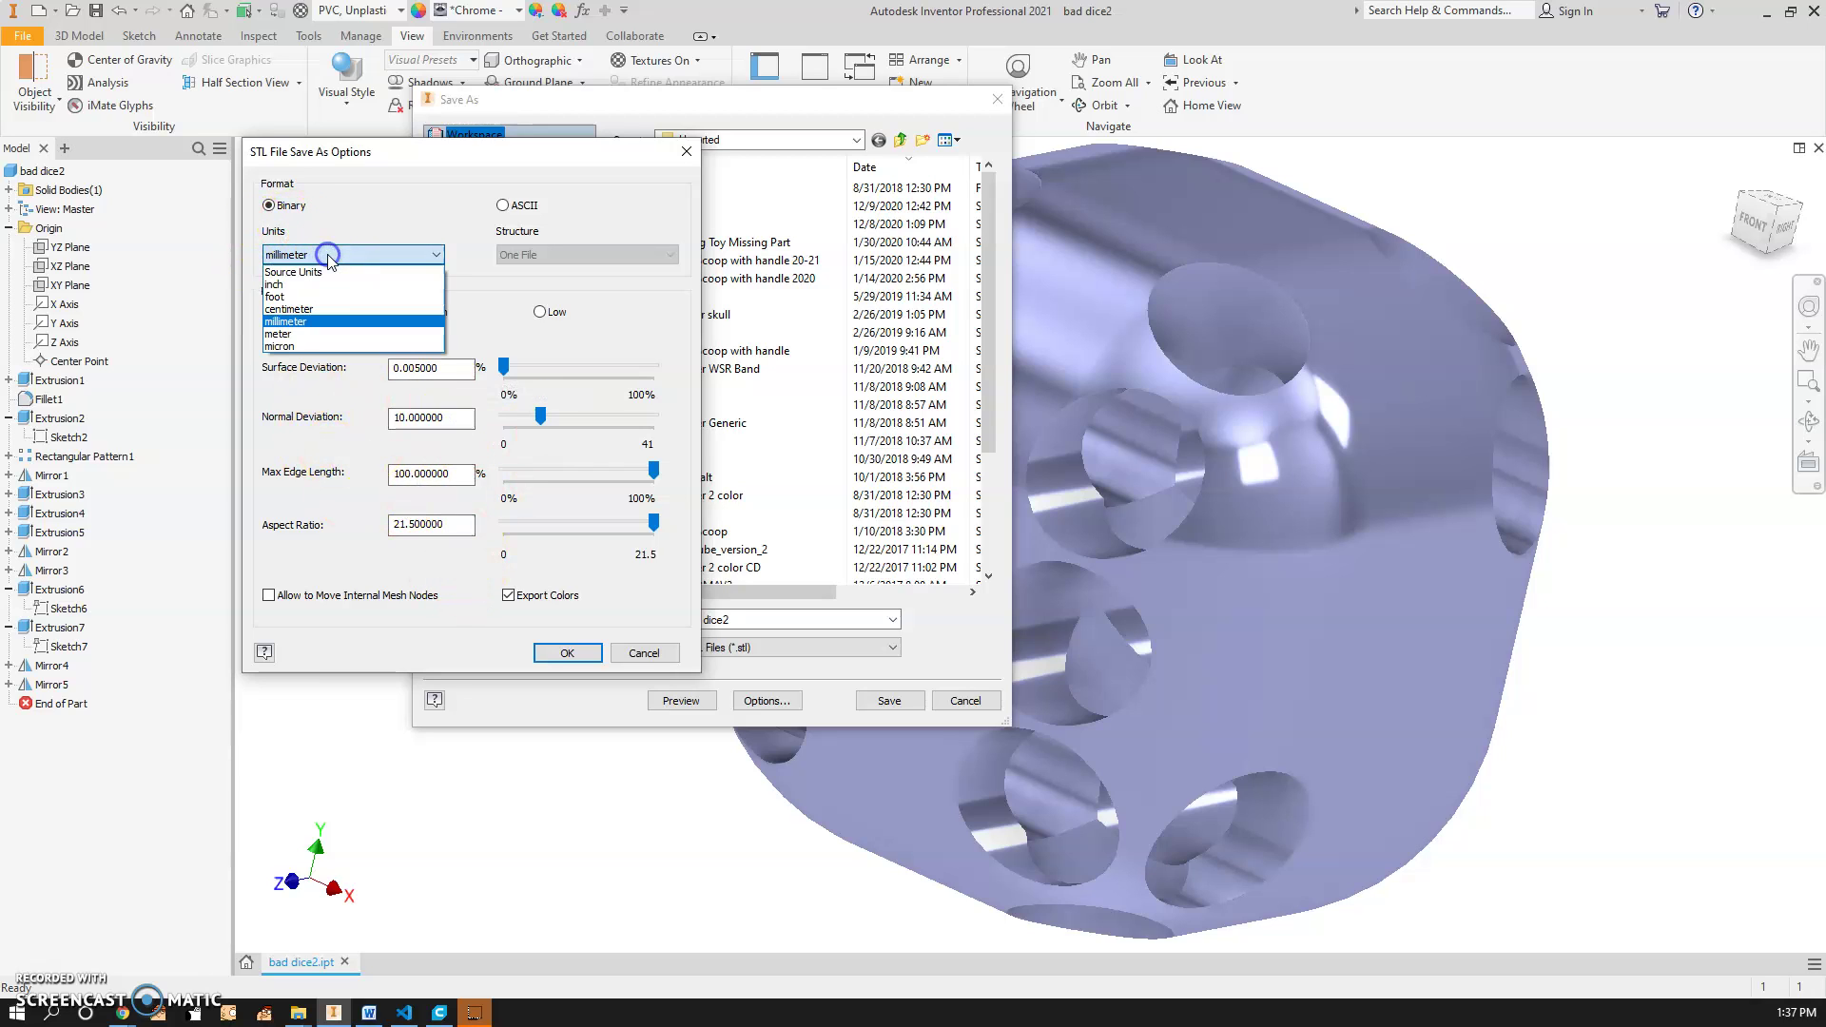
click(351, 322)
click(568, 655)
click(890, 700)
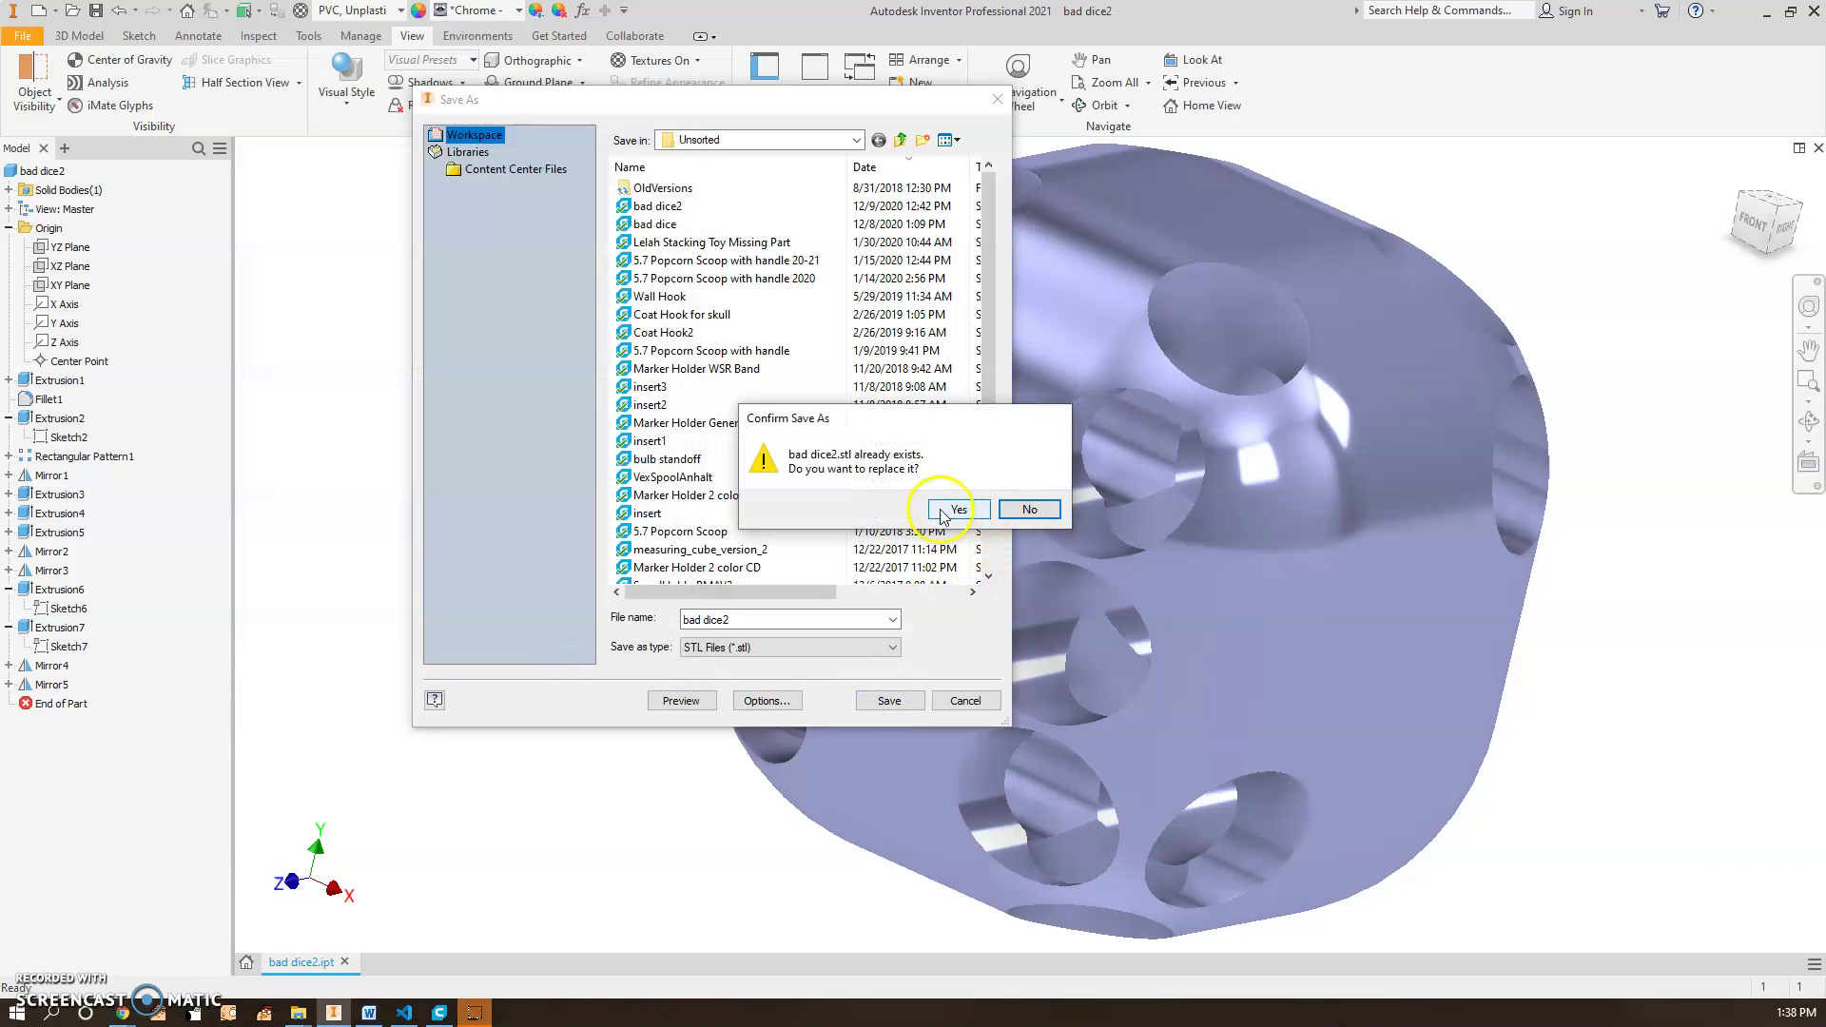
click(957, 510)
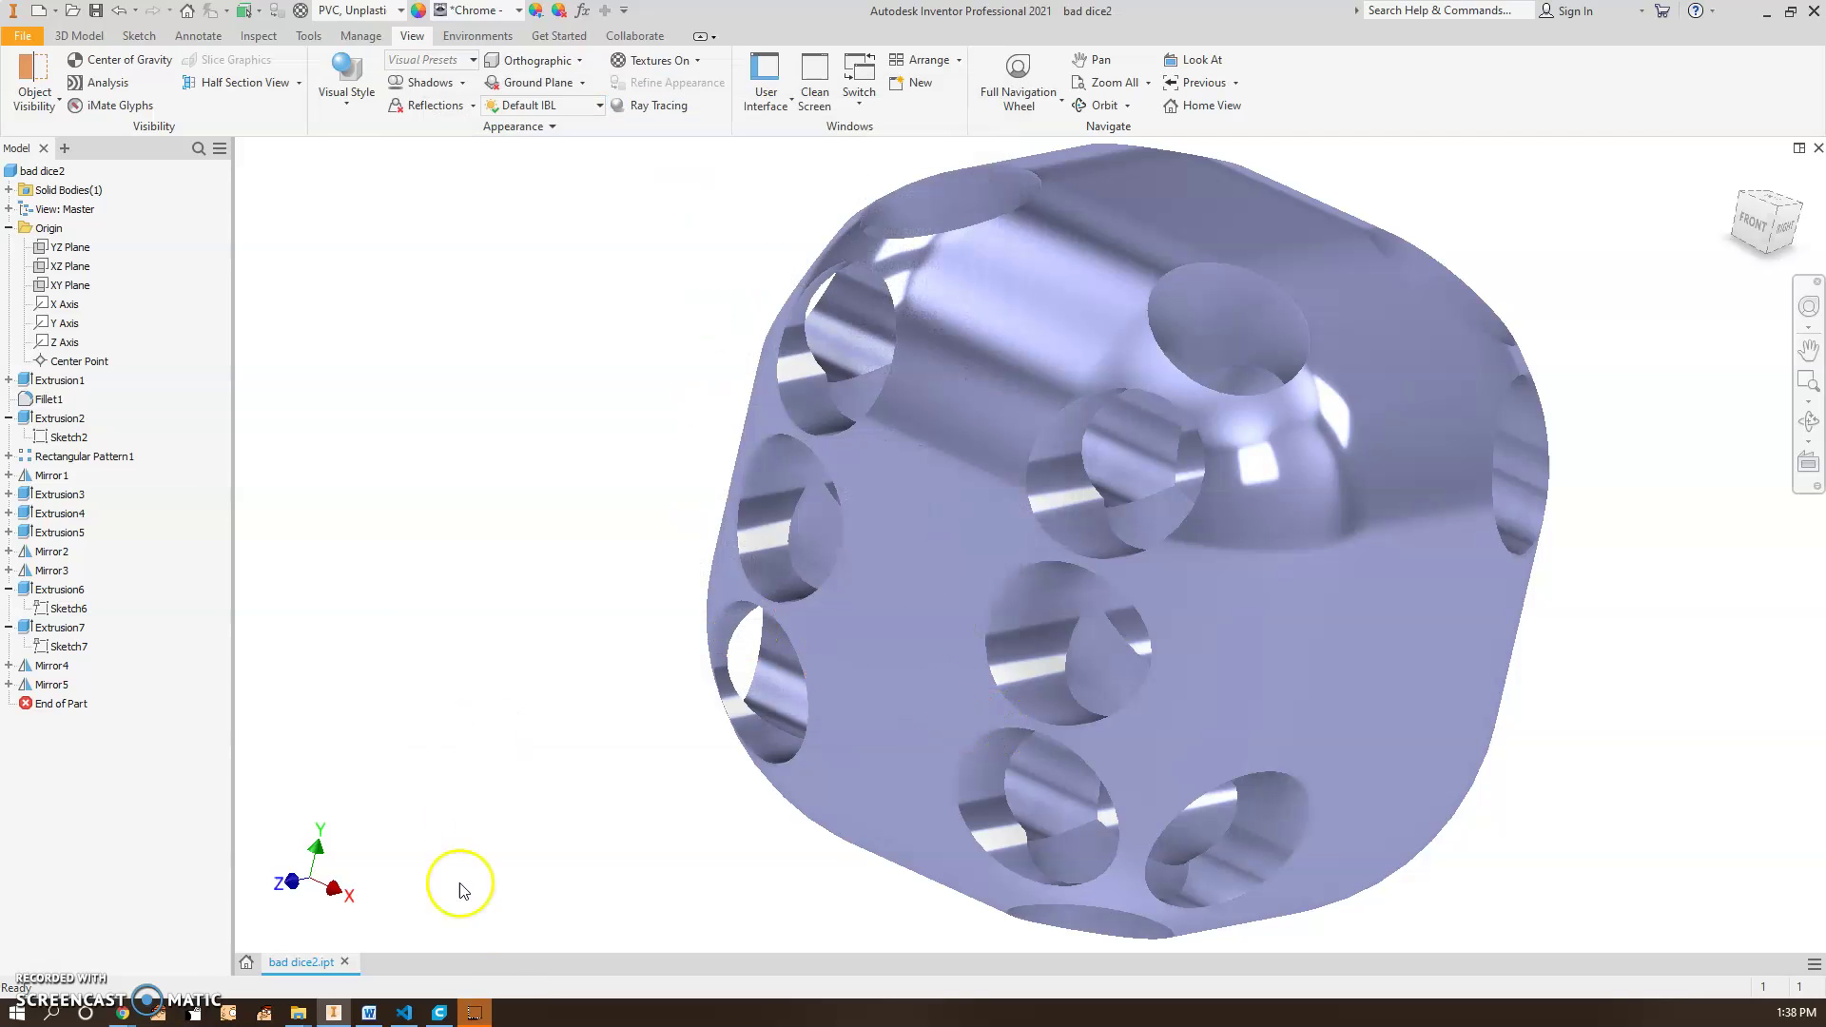
Switch to Ultimaker Cura and load the bad dice2 STL model from the Unsorted folder.
click(439, 1015)
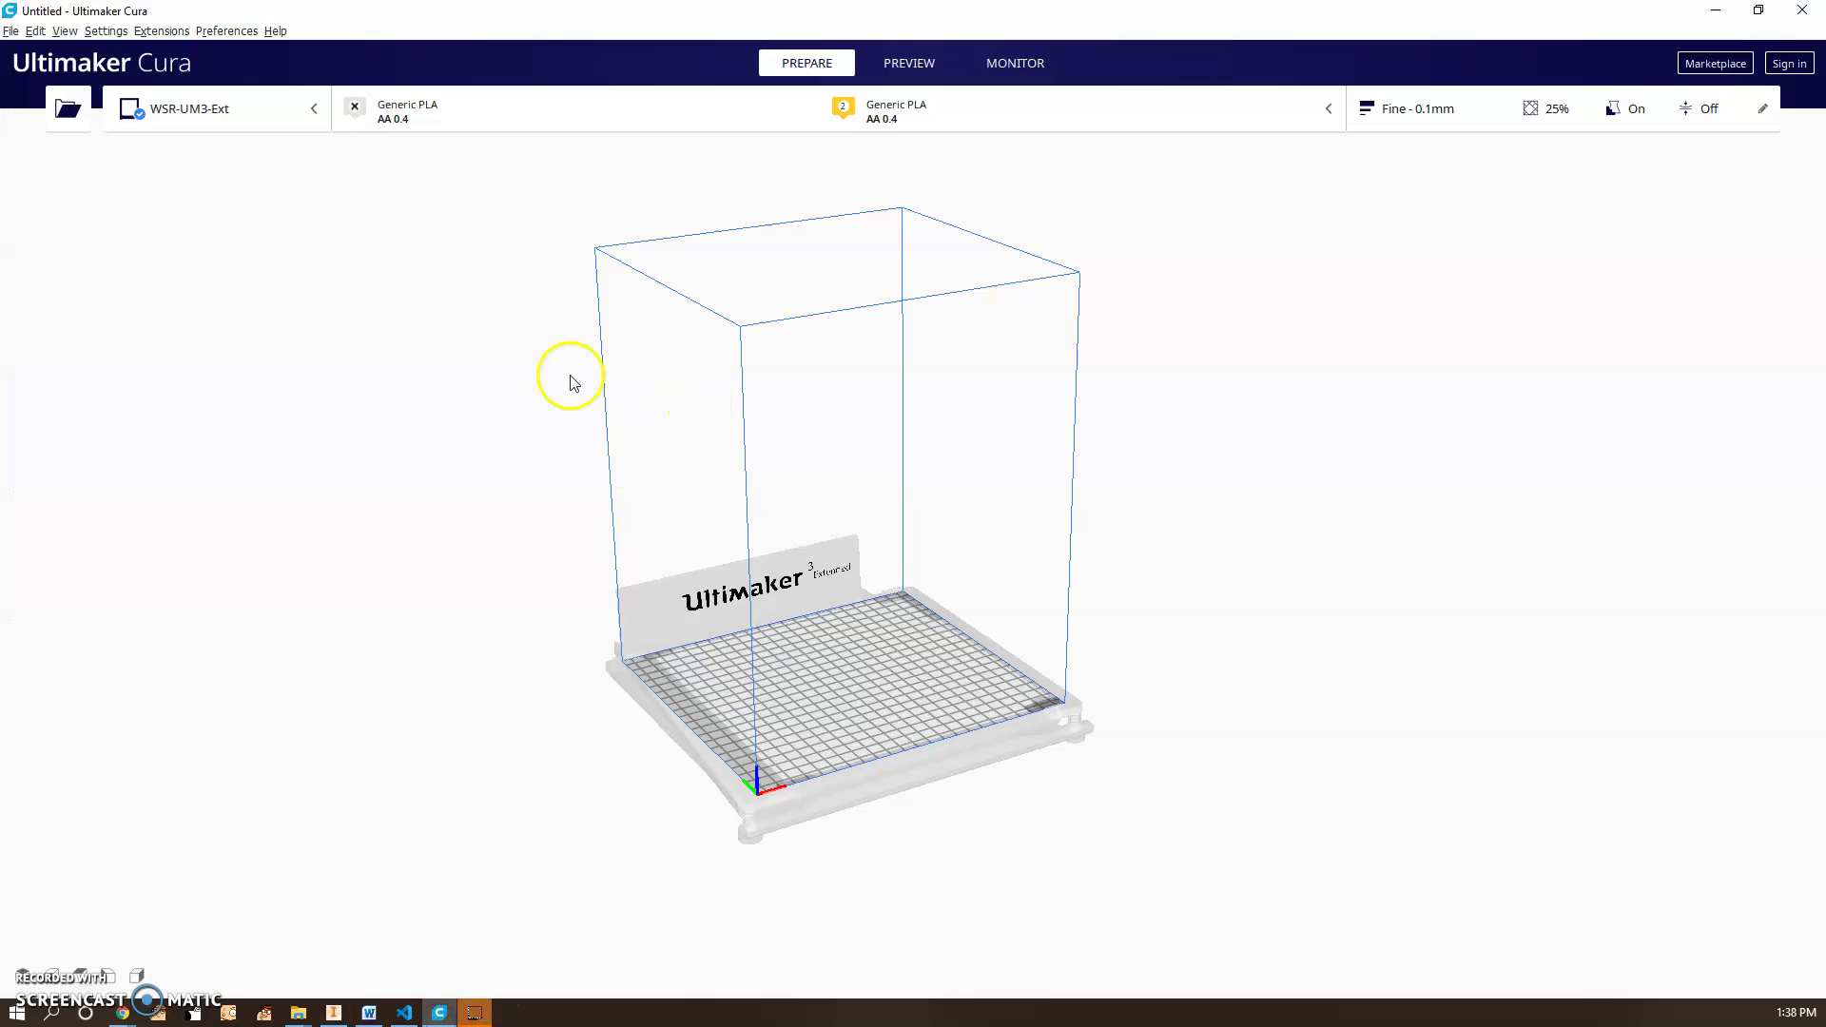
click(74, 117)
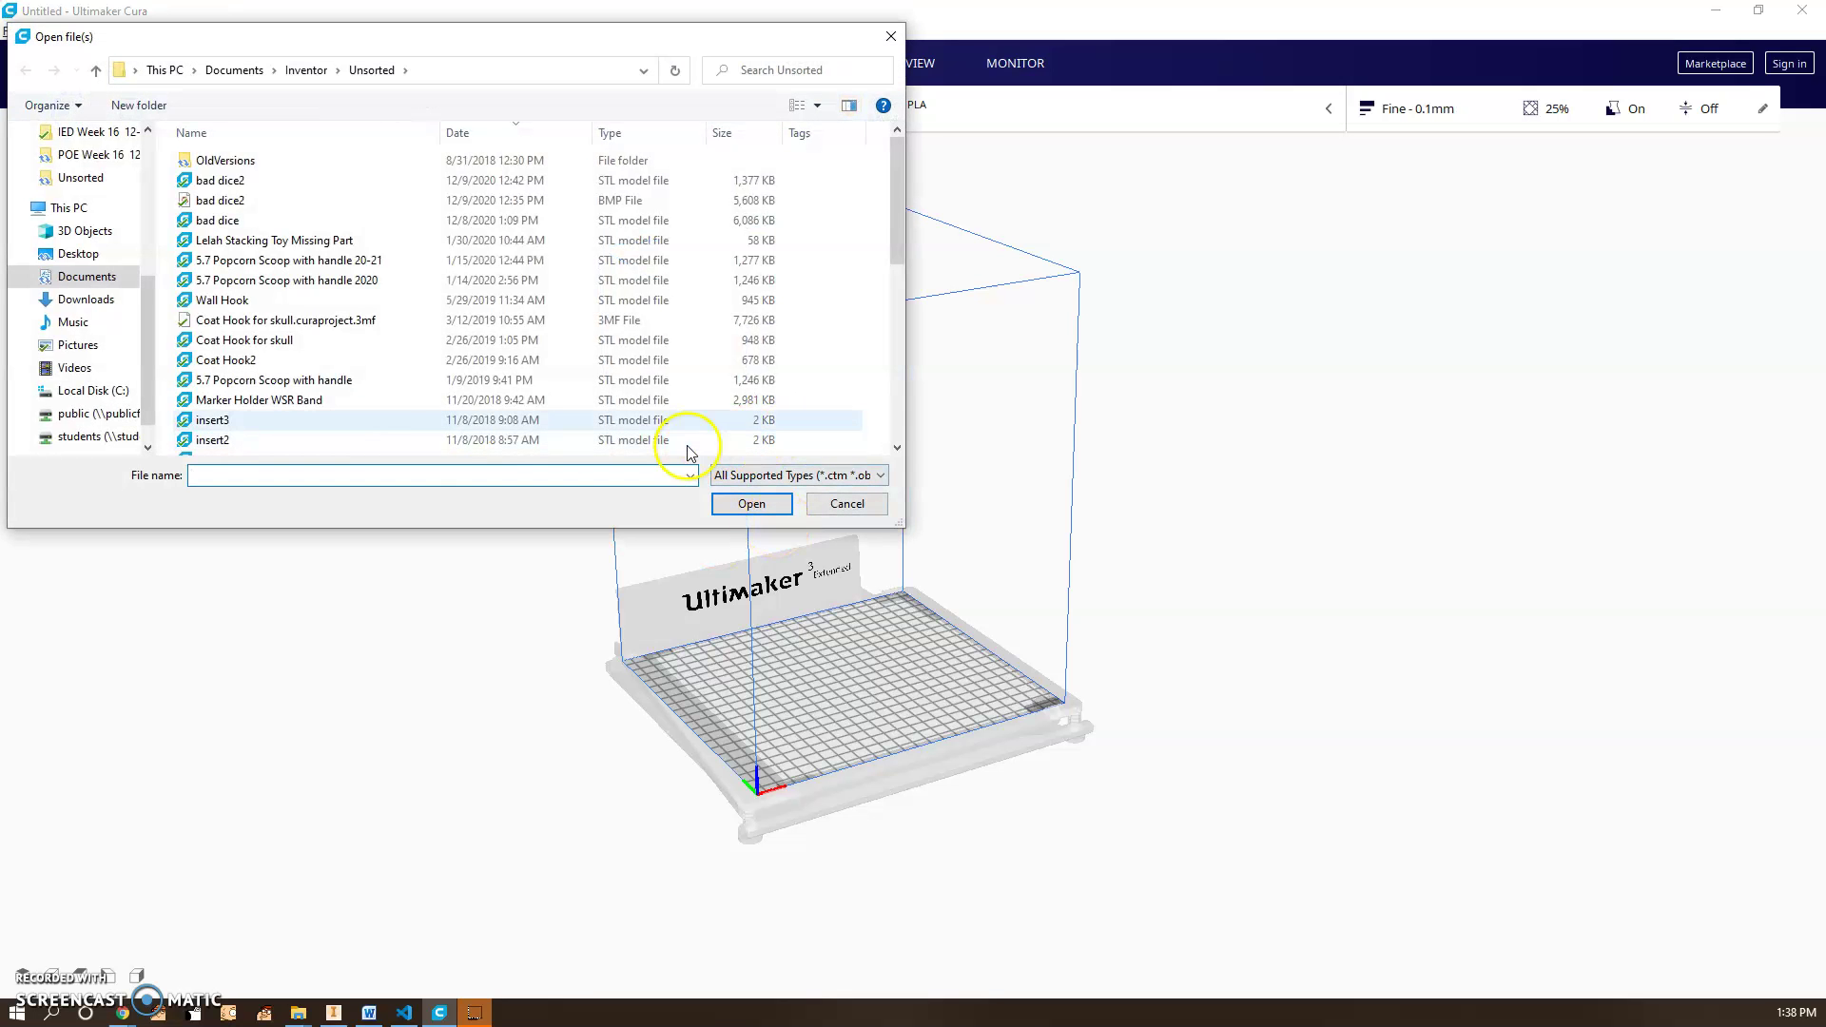
click(239, 184)
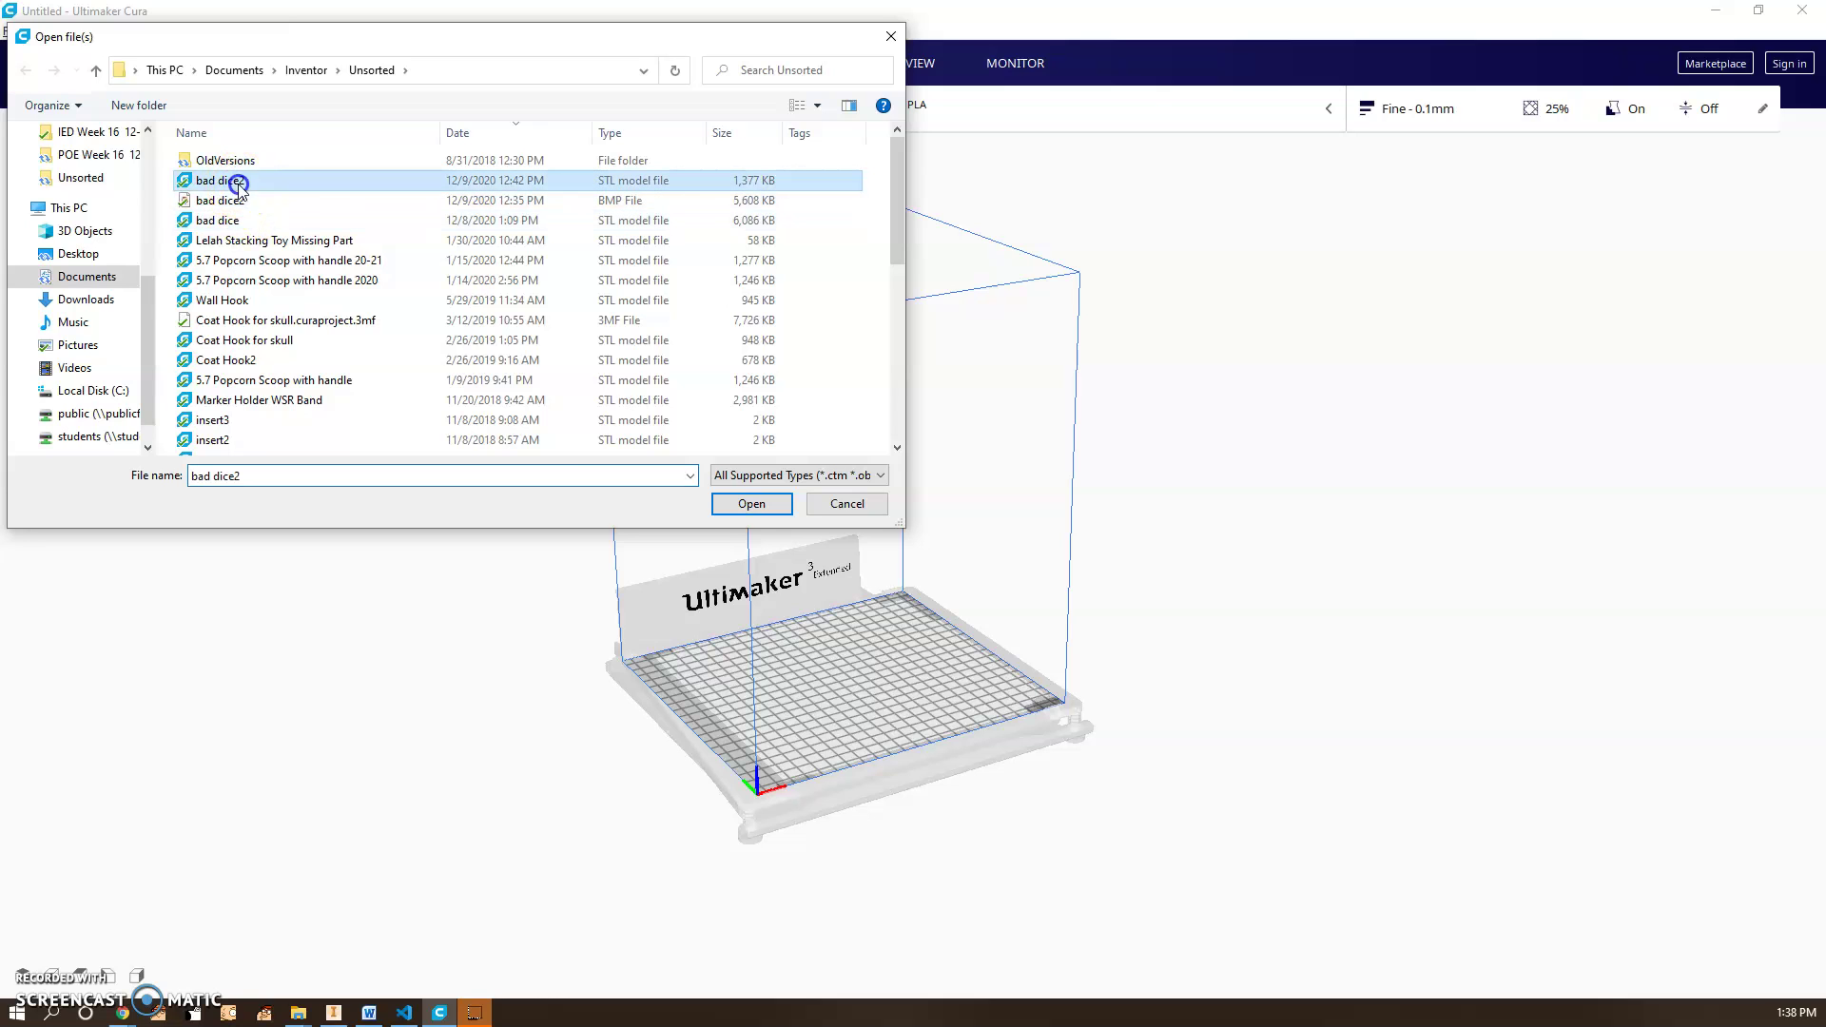
click(749, 504)
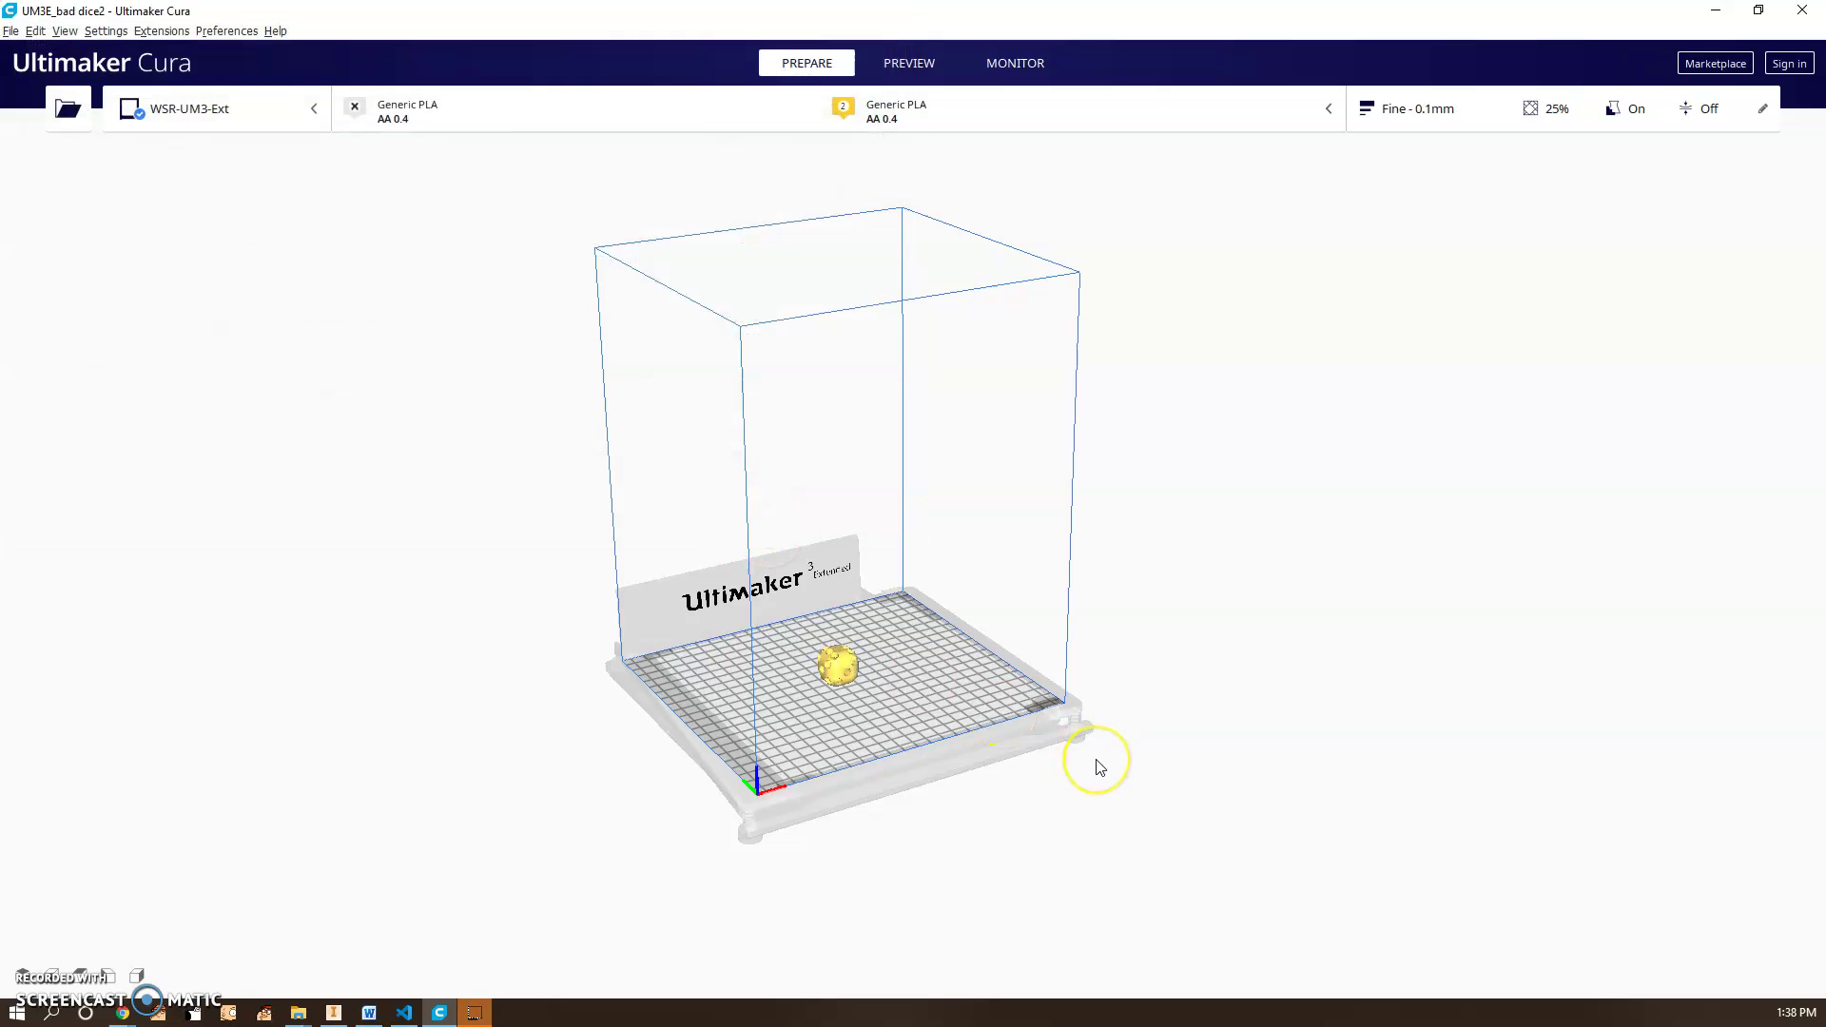
Scale the die uniformly to 400 %.
scroll(822, 713, up, 8)
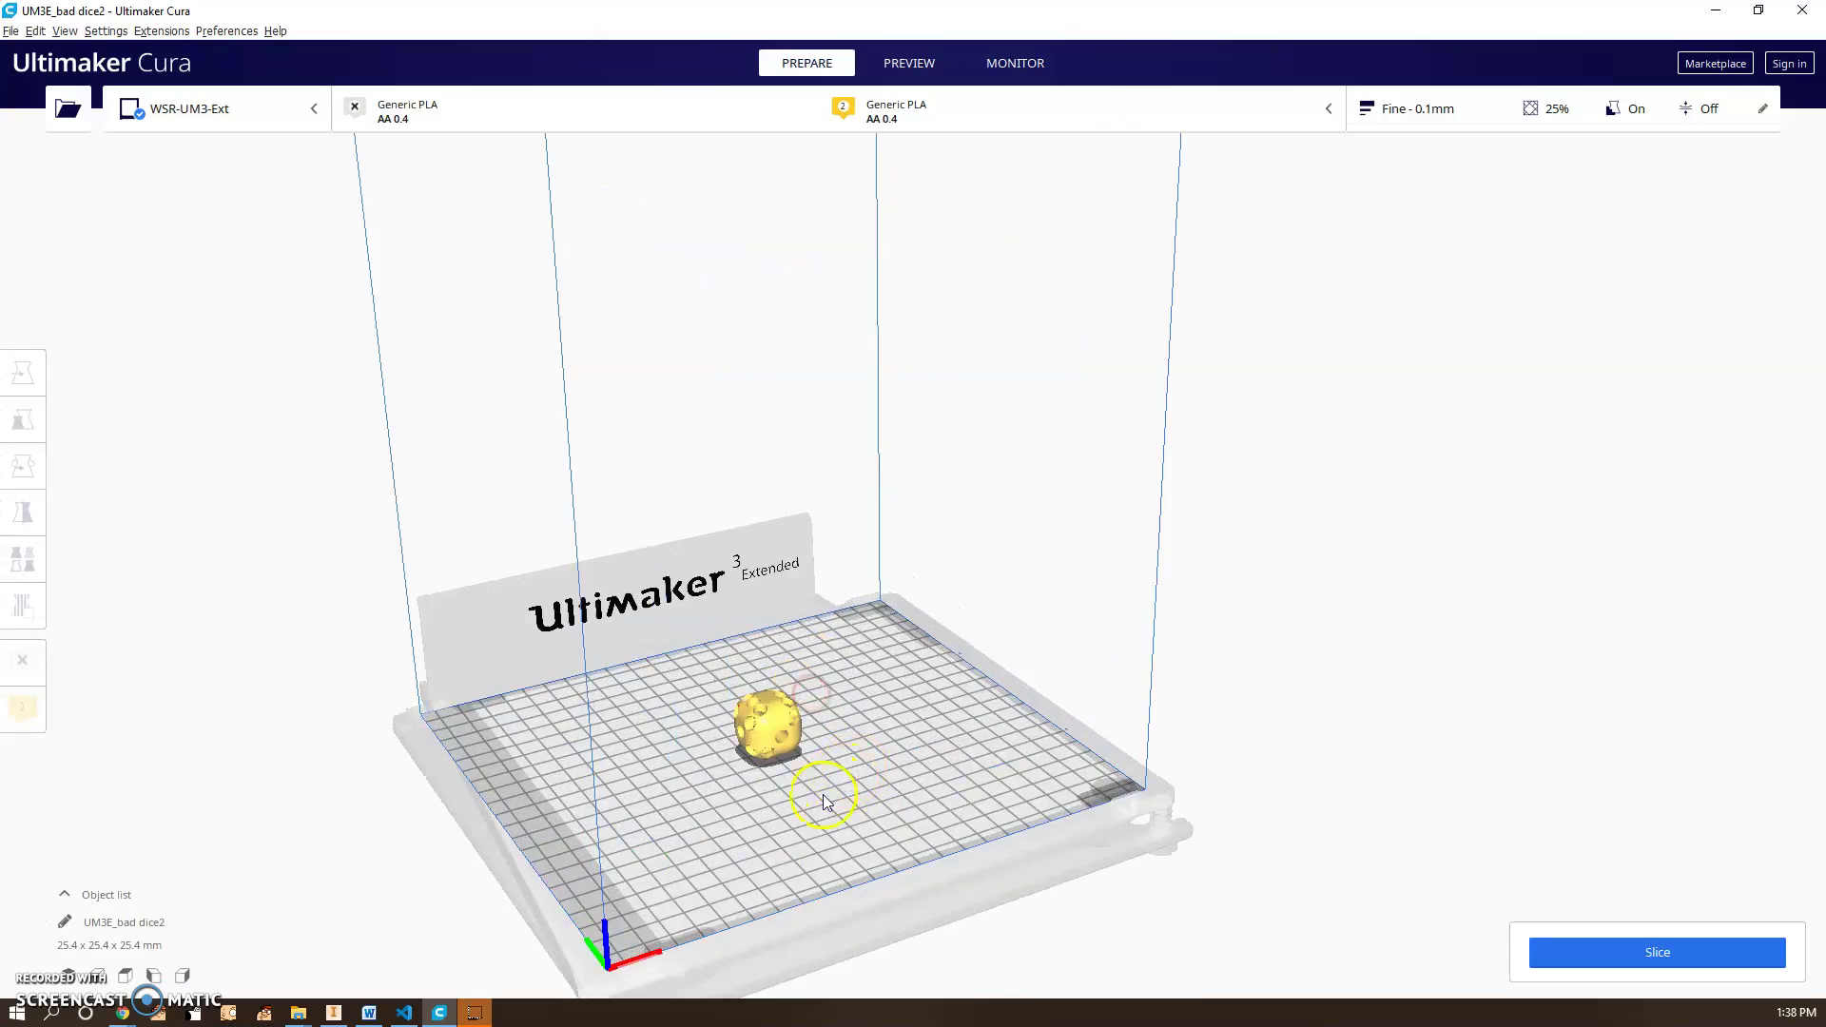
scroll(846, 725, down, 5)
scroll(795, 733, up, 10)
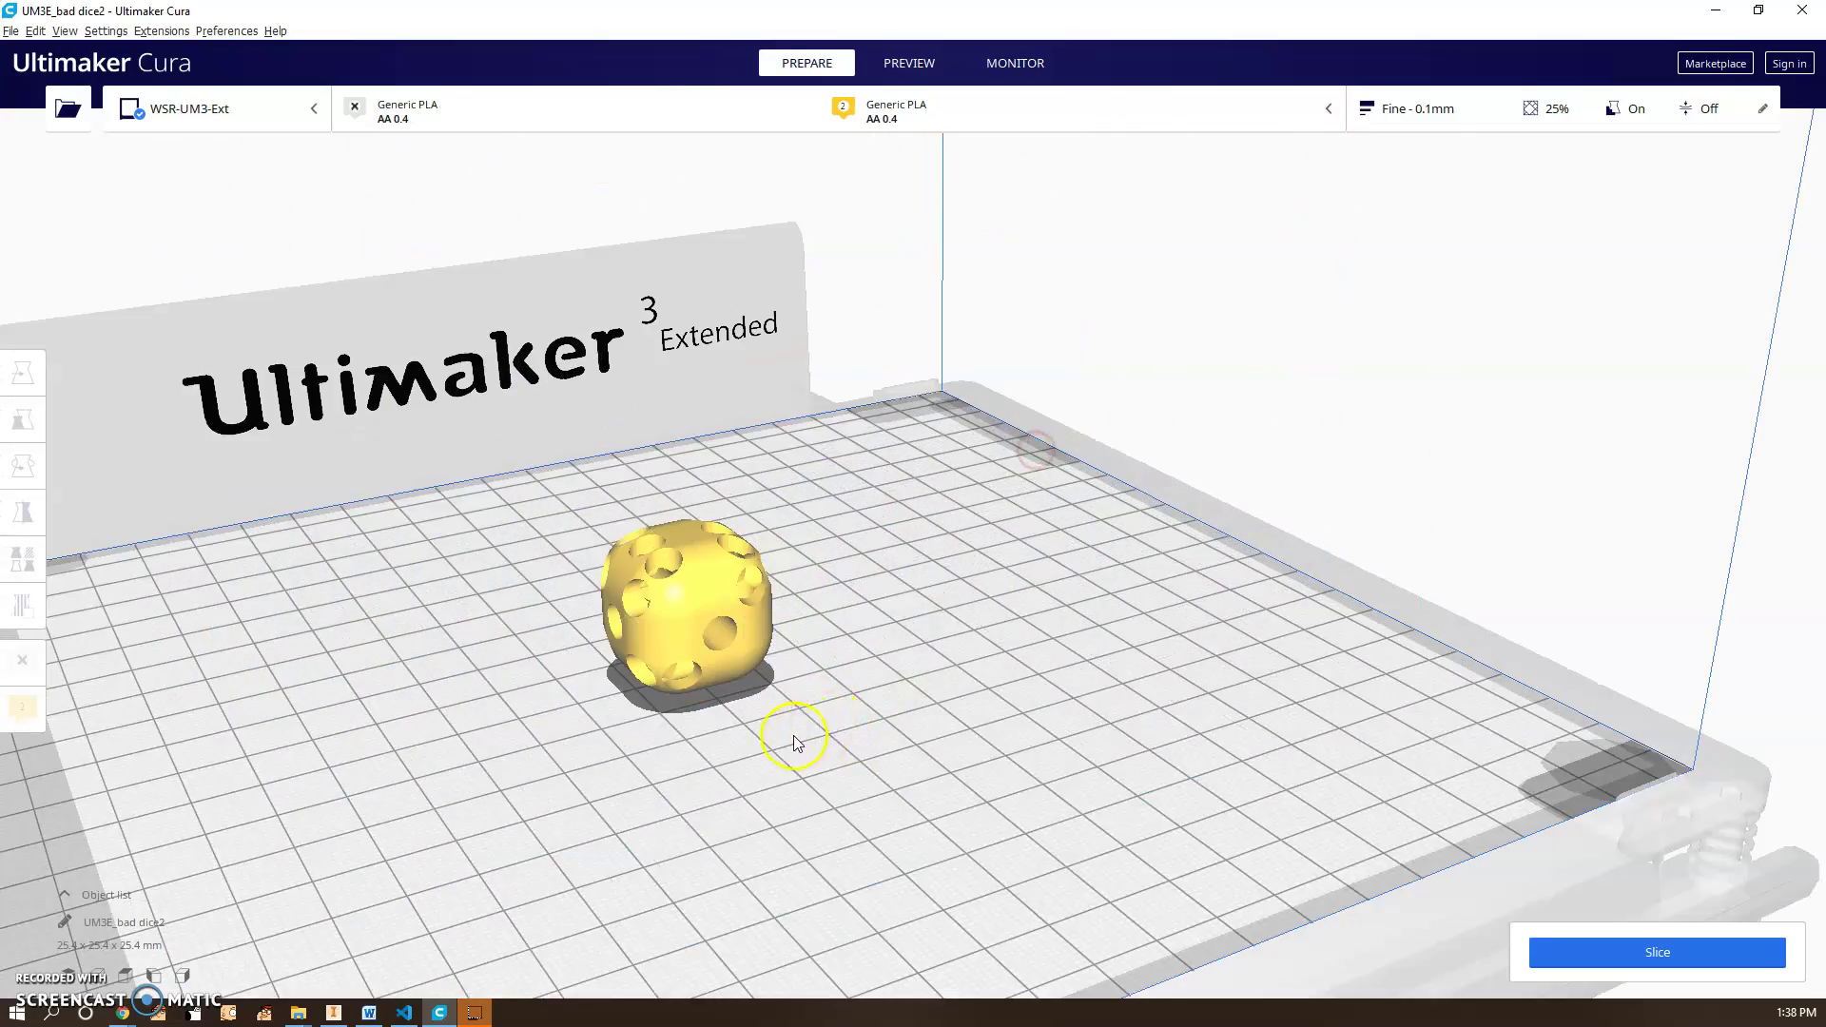
right_drag(797, 692, 675, 744)
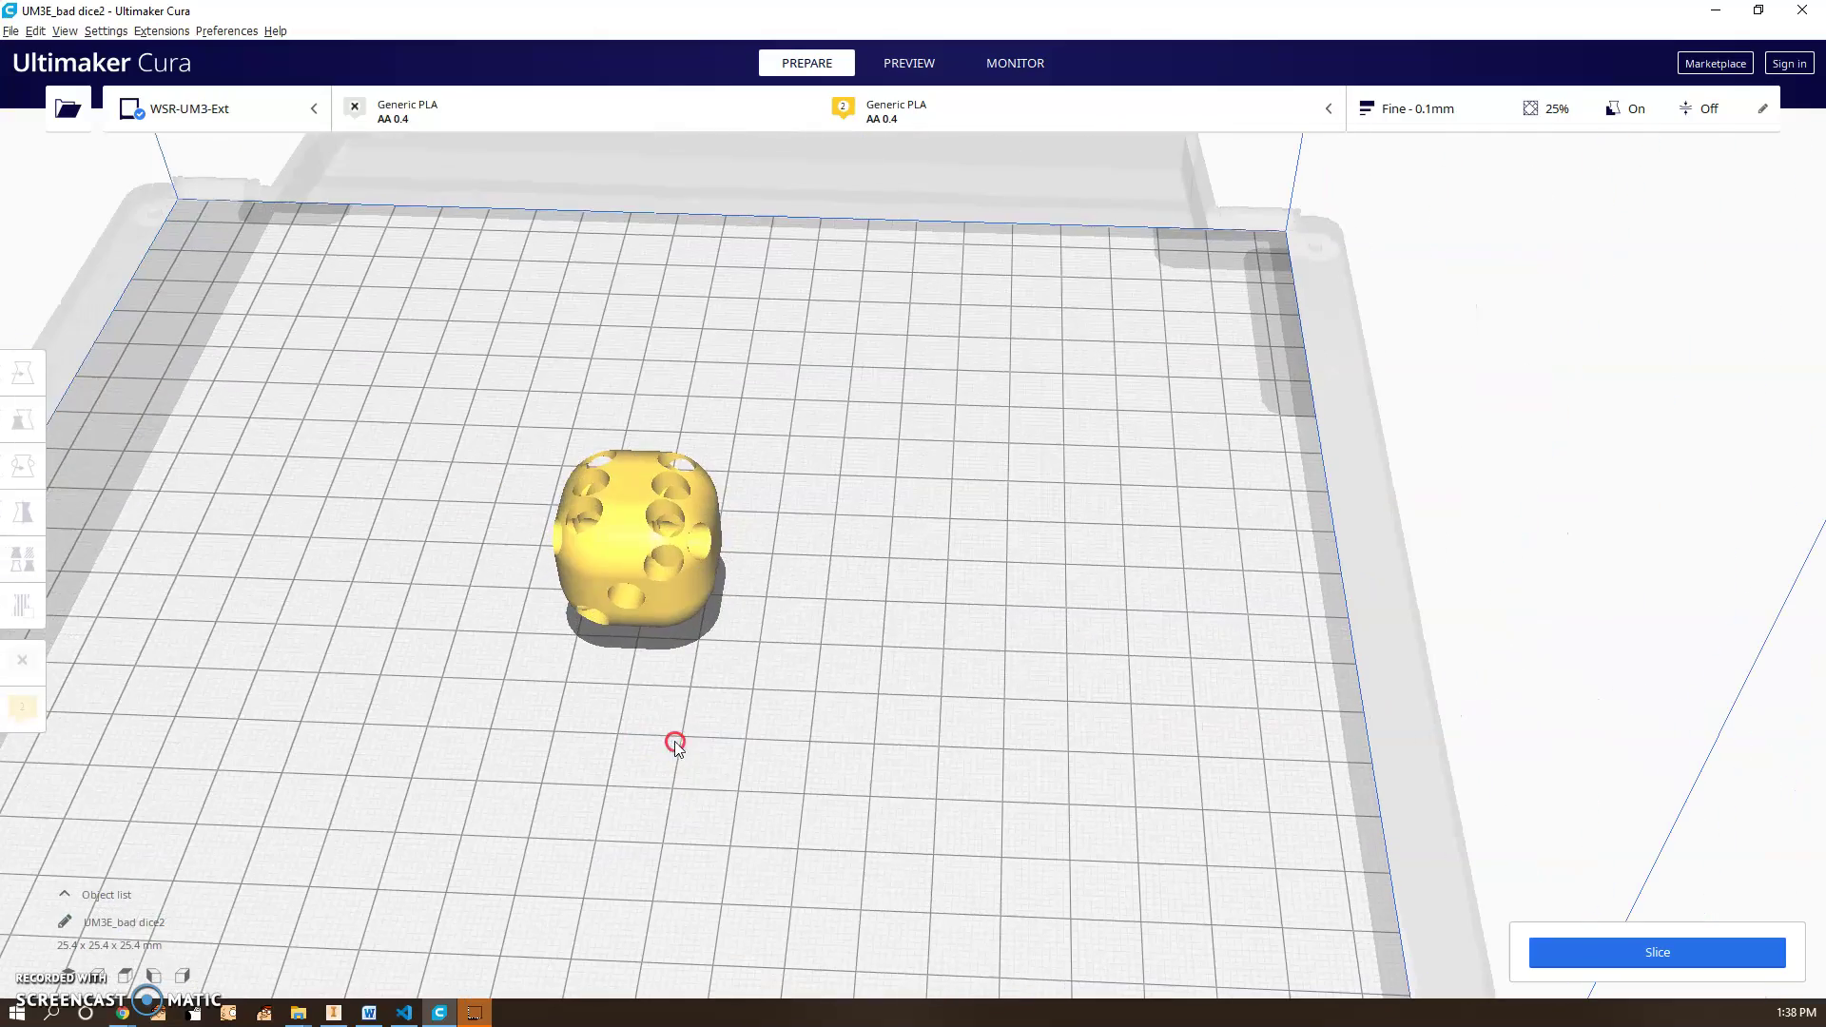
click(631, 565)
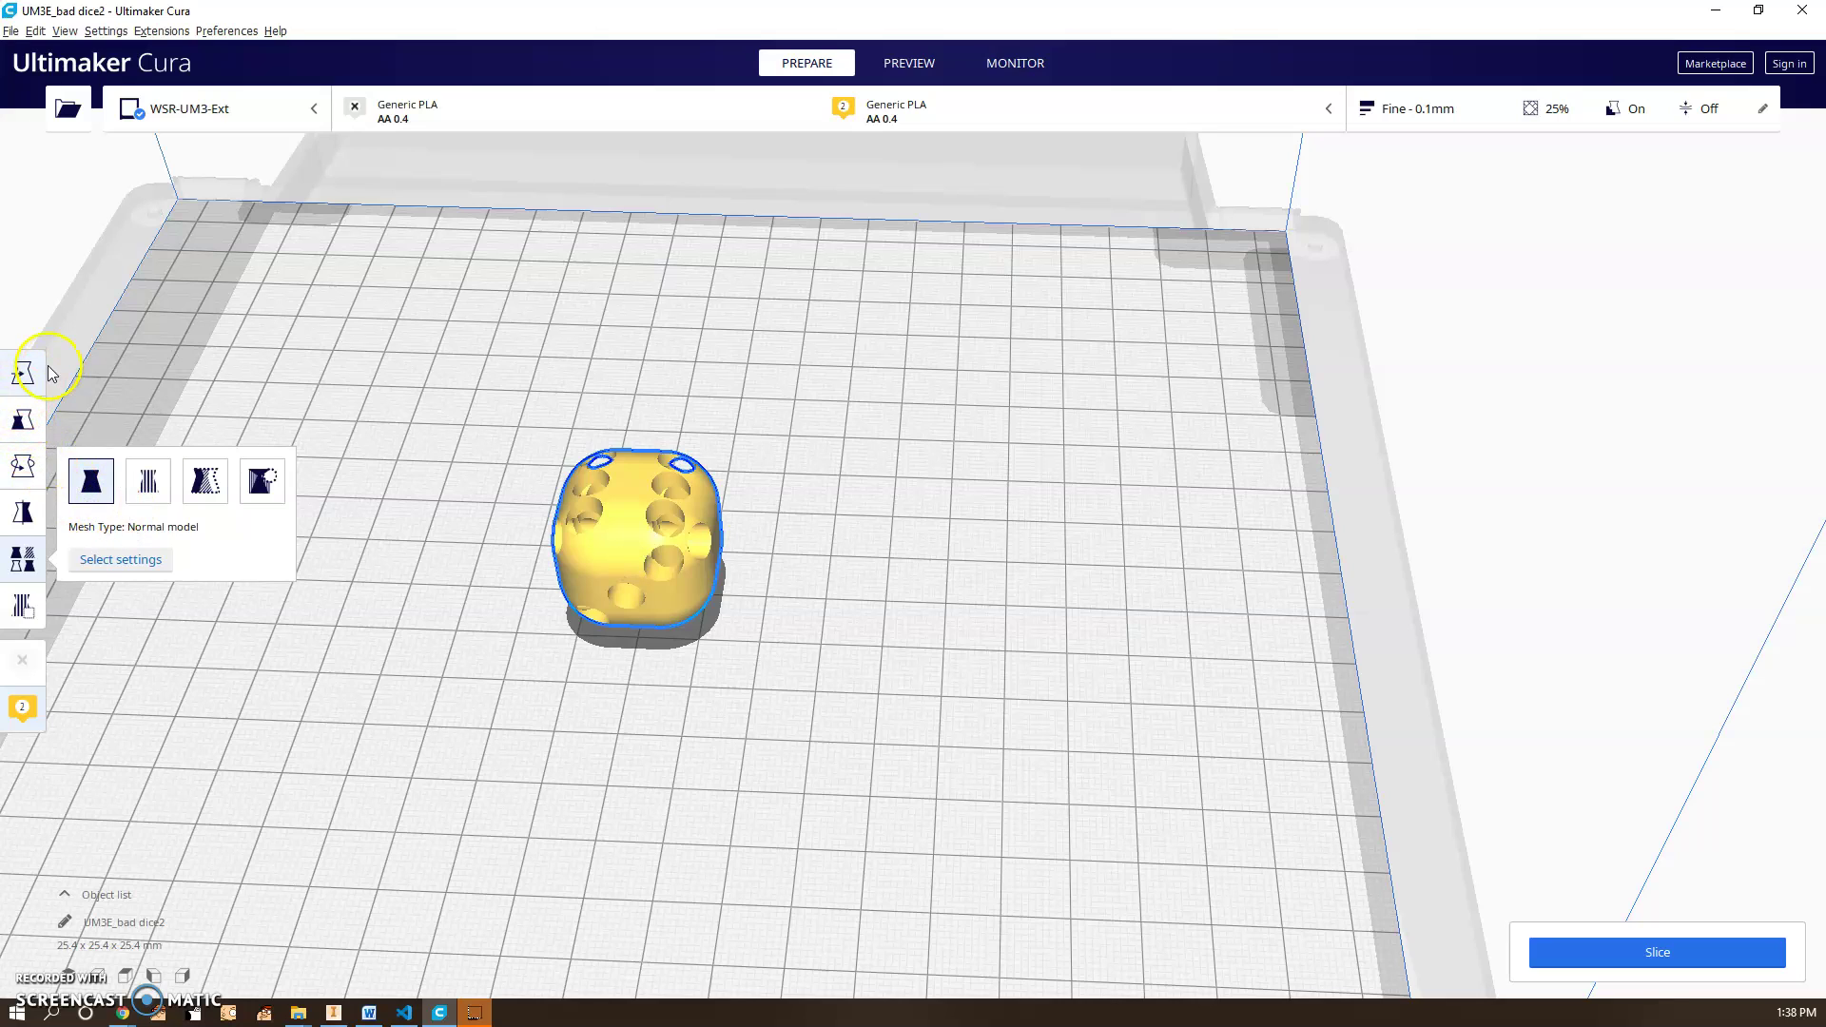
click(22, 424)
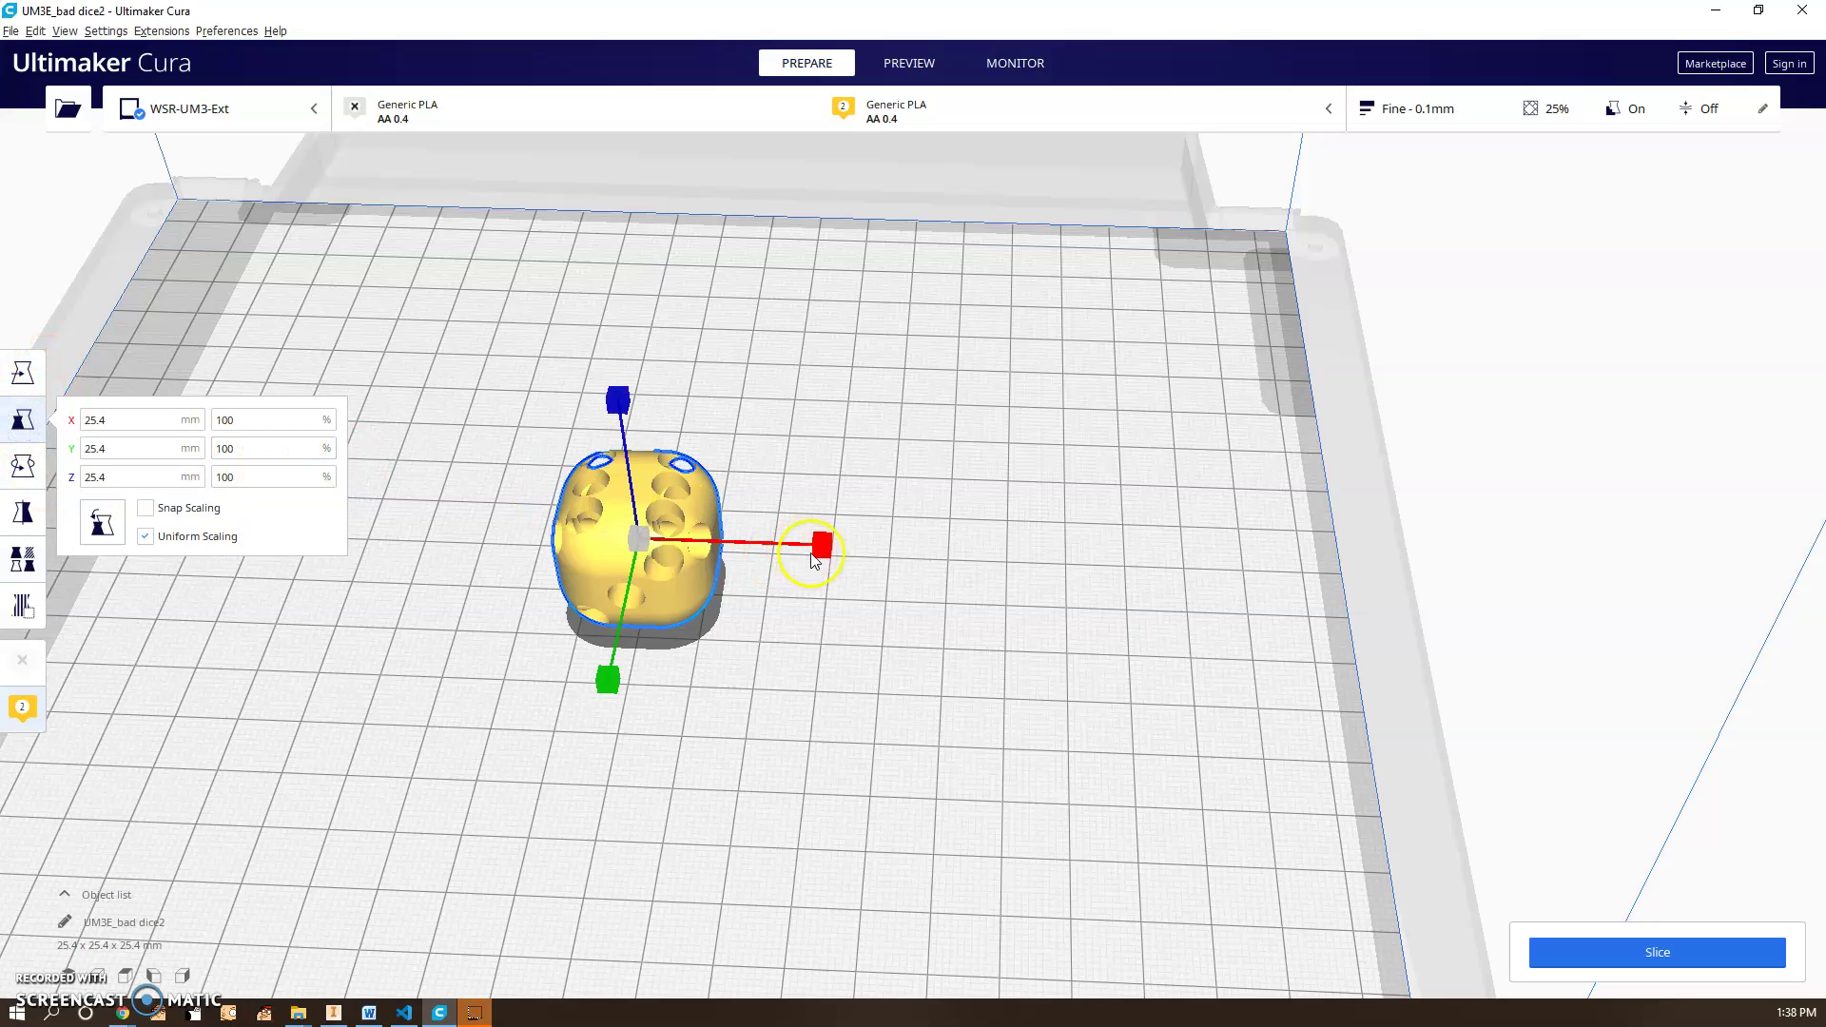
drag(824, 543, 815, 542)
click(269, 440)
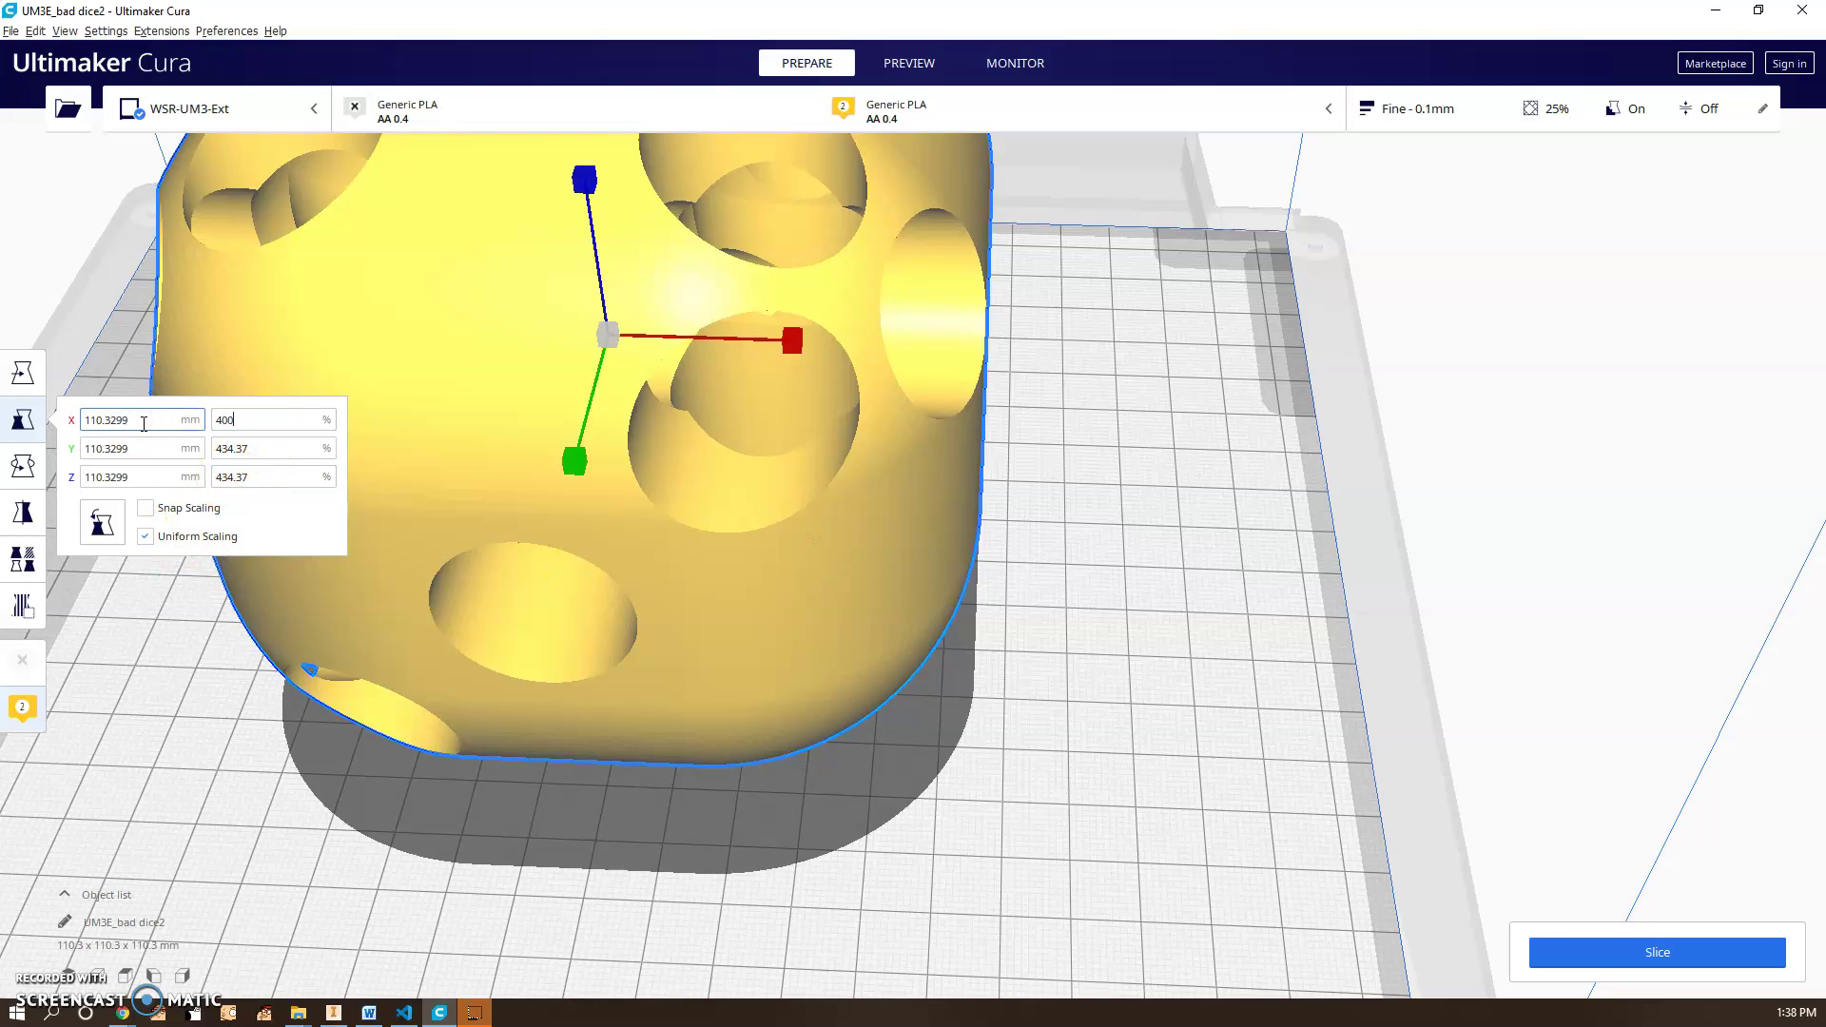
click(265, 453)
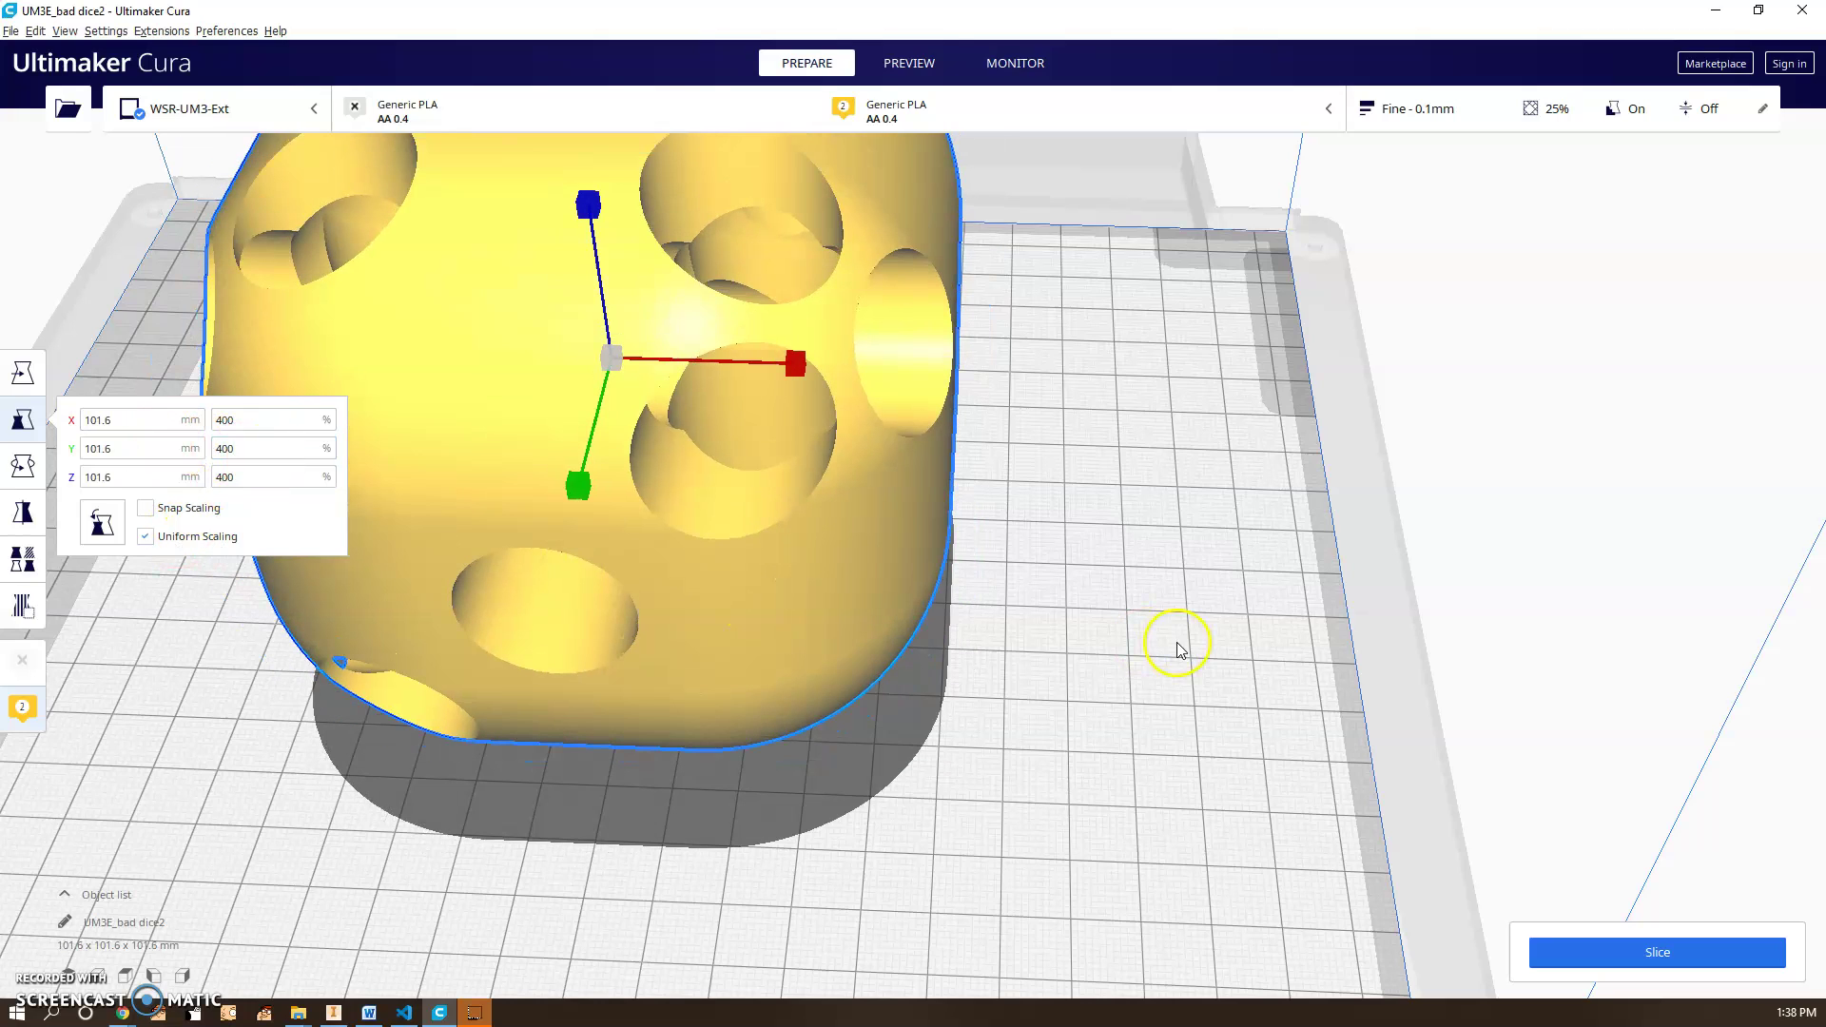
click(1177, 650)
Rescale the die uniformly to 50.8 mm along X, Y and Z.
scroll(1031, 652, down, 6)
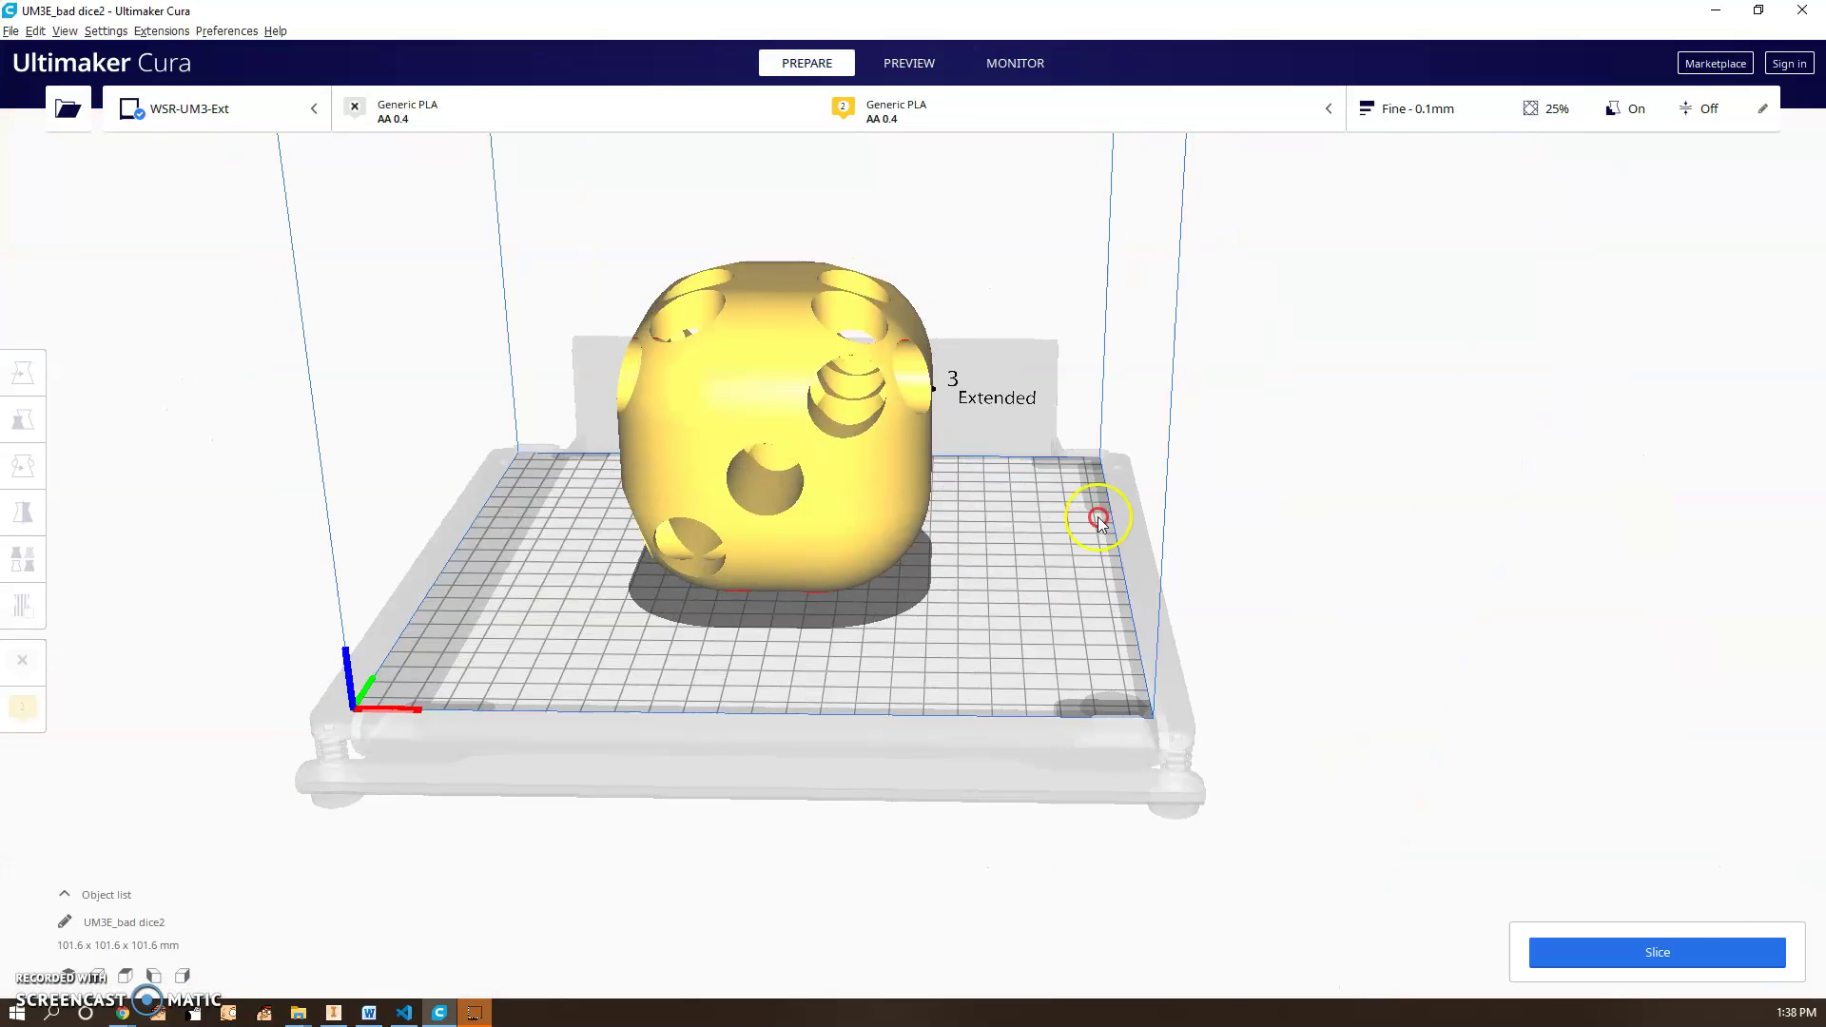
right_drag(1101, 517, 1149, 681)
click(814, 418)
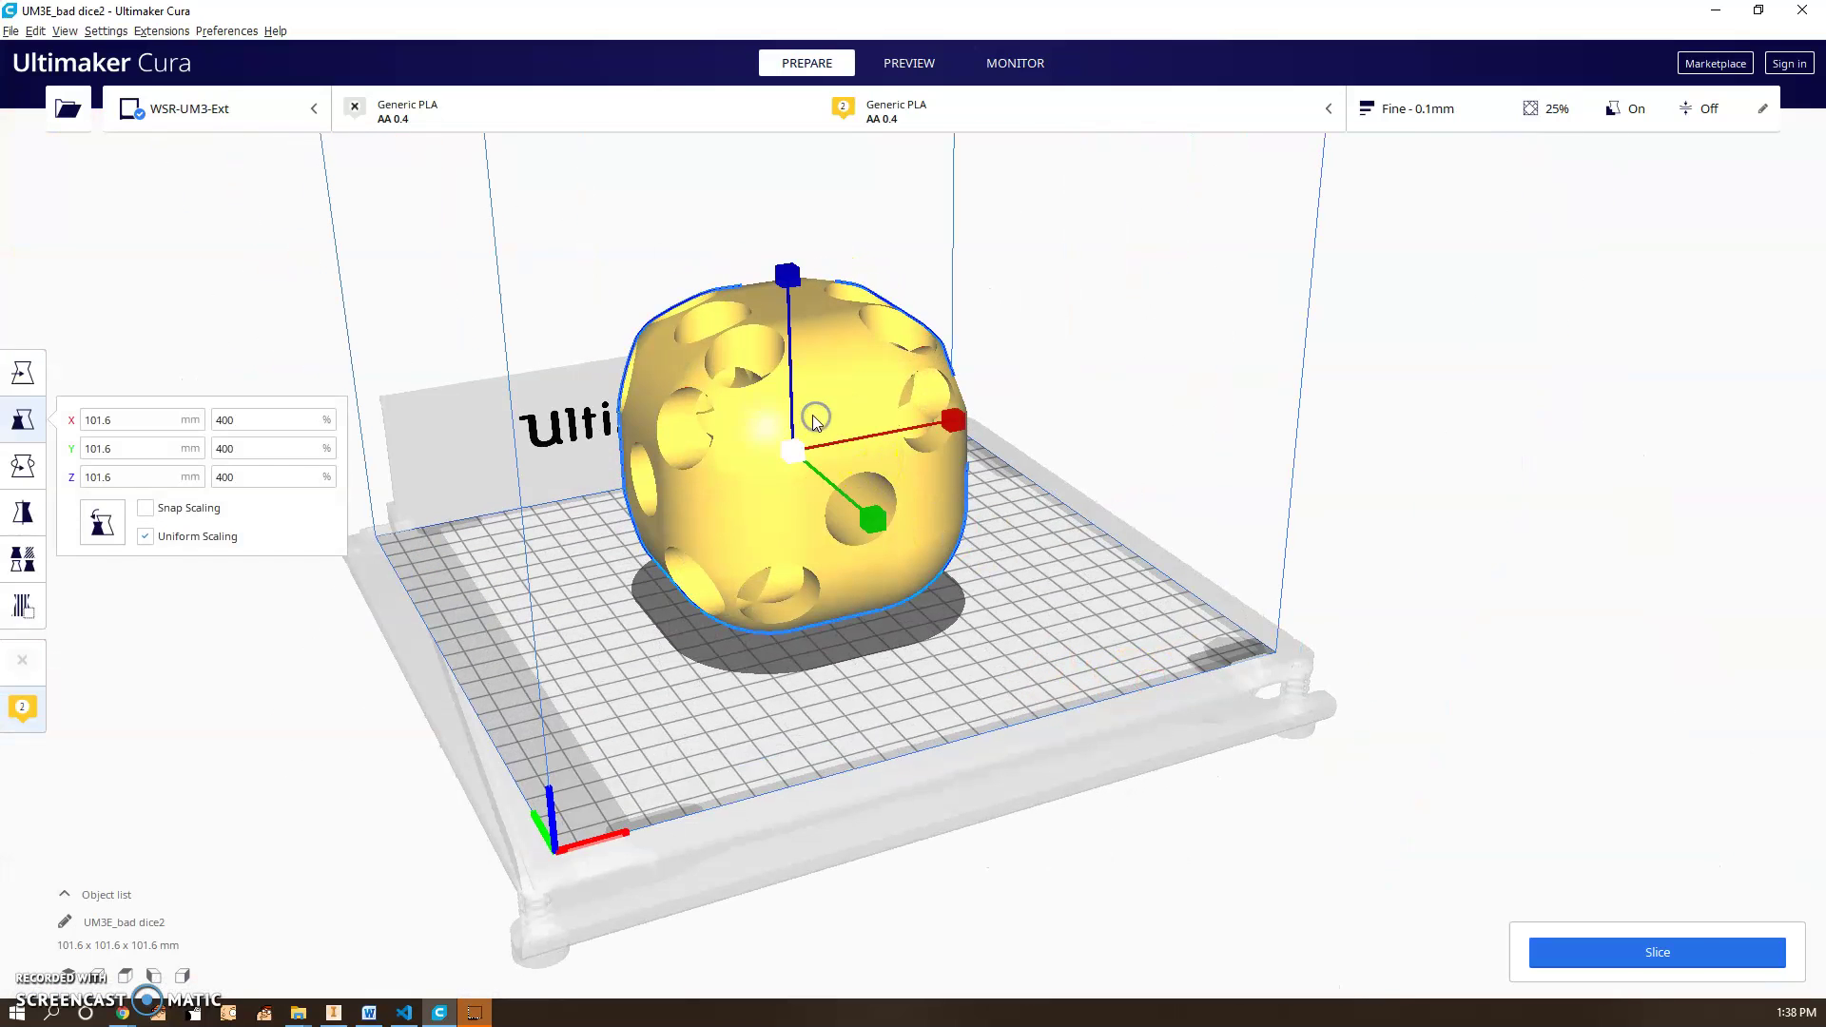
click(257, 419)
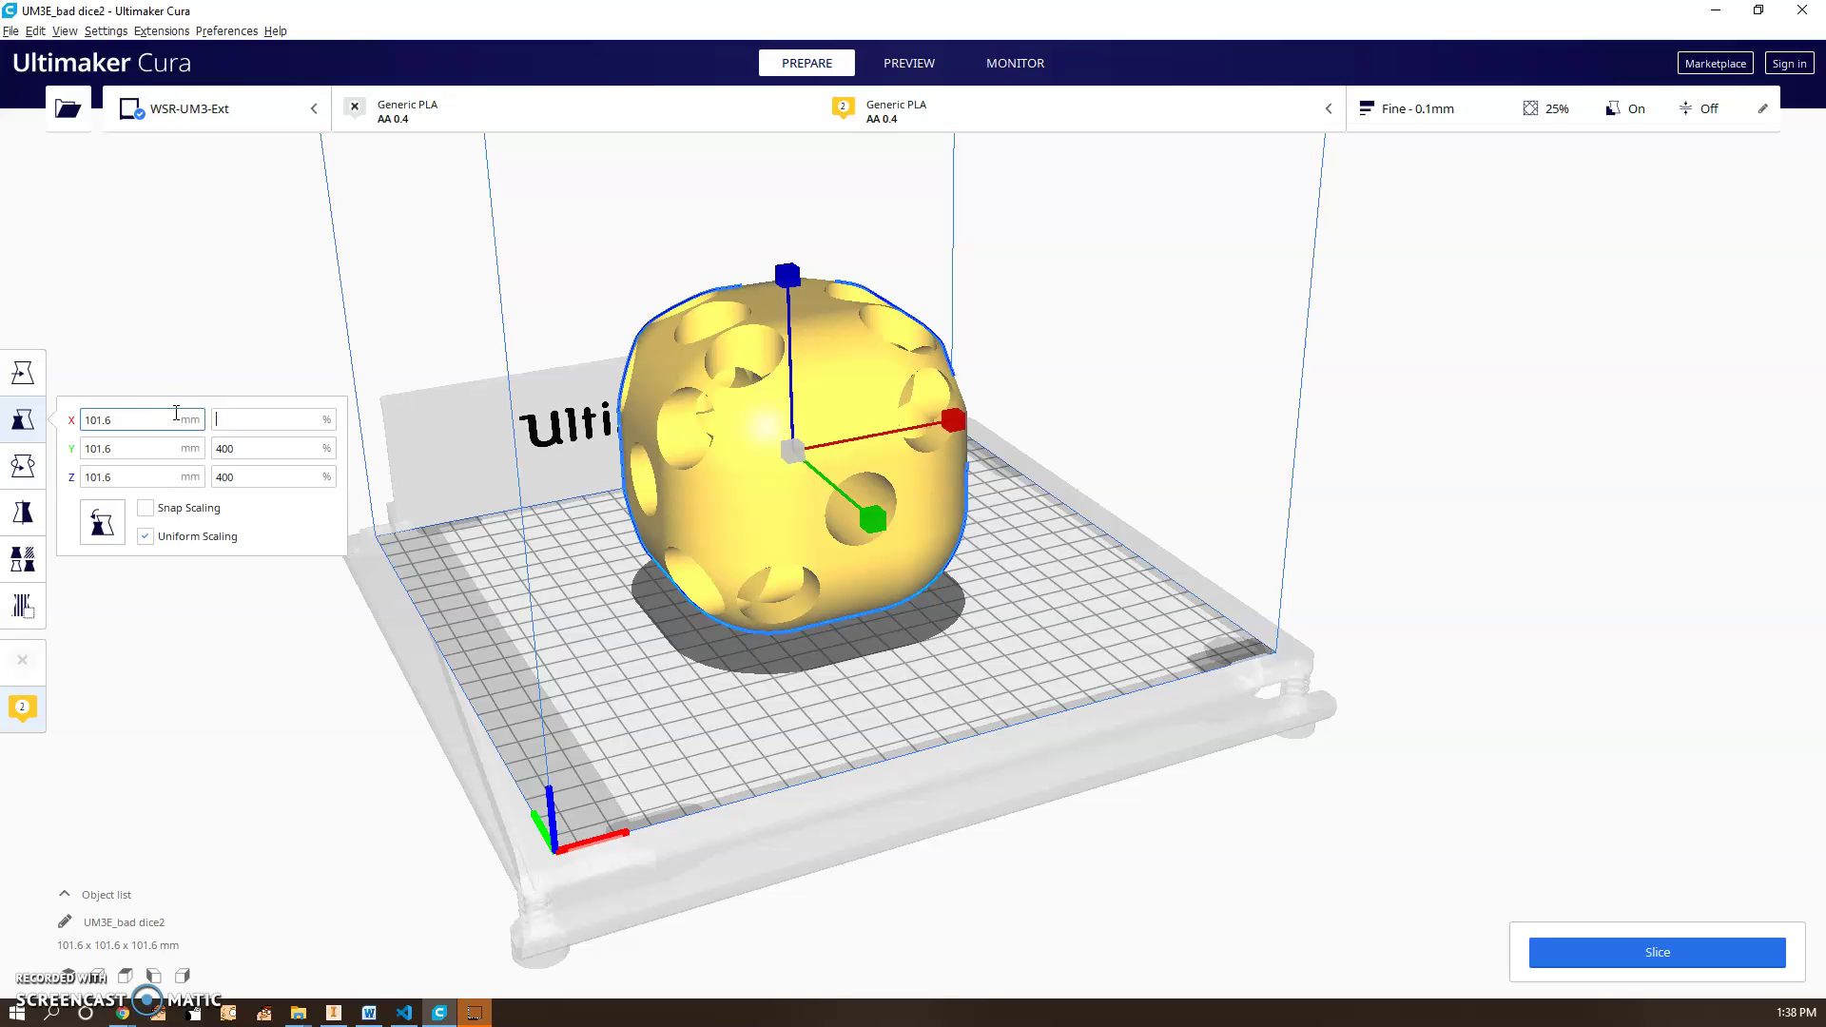
click(211, 454)
click(1035, 679)
Examine the die's pip holes and underside for overhanging areas that need support.
right_drag(1035, 679, 676, 738)
click(888, 568)
scroll(883, 728, up, 5)
right_drag(882, 728, 961, 690)
click(960, 691)
right_drag(1132, 702, 926, 708)
scroll(808, 644, up, 5)
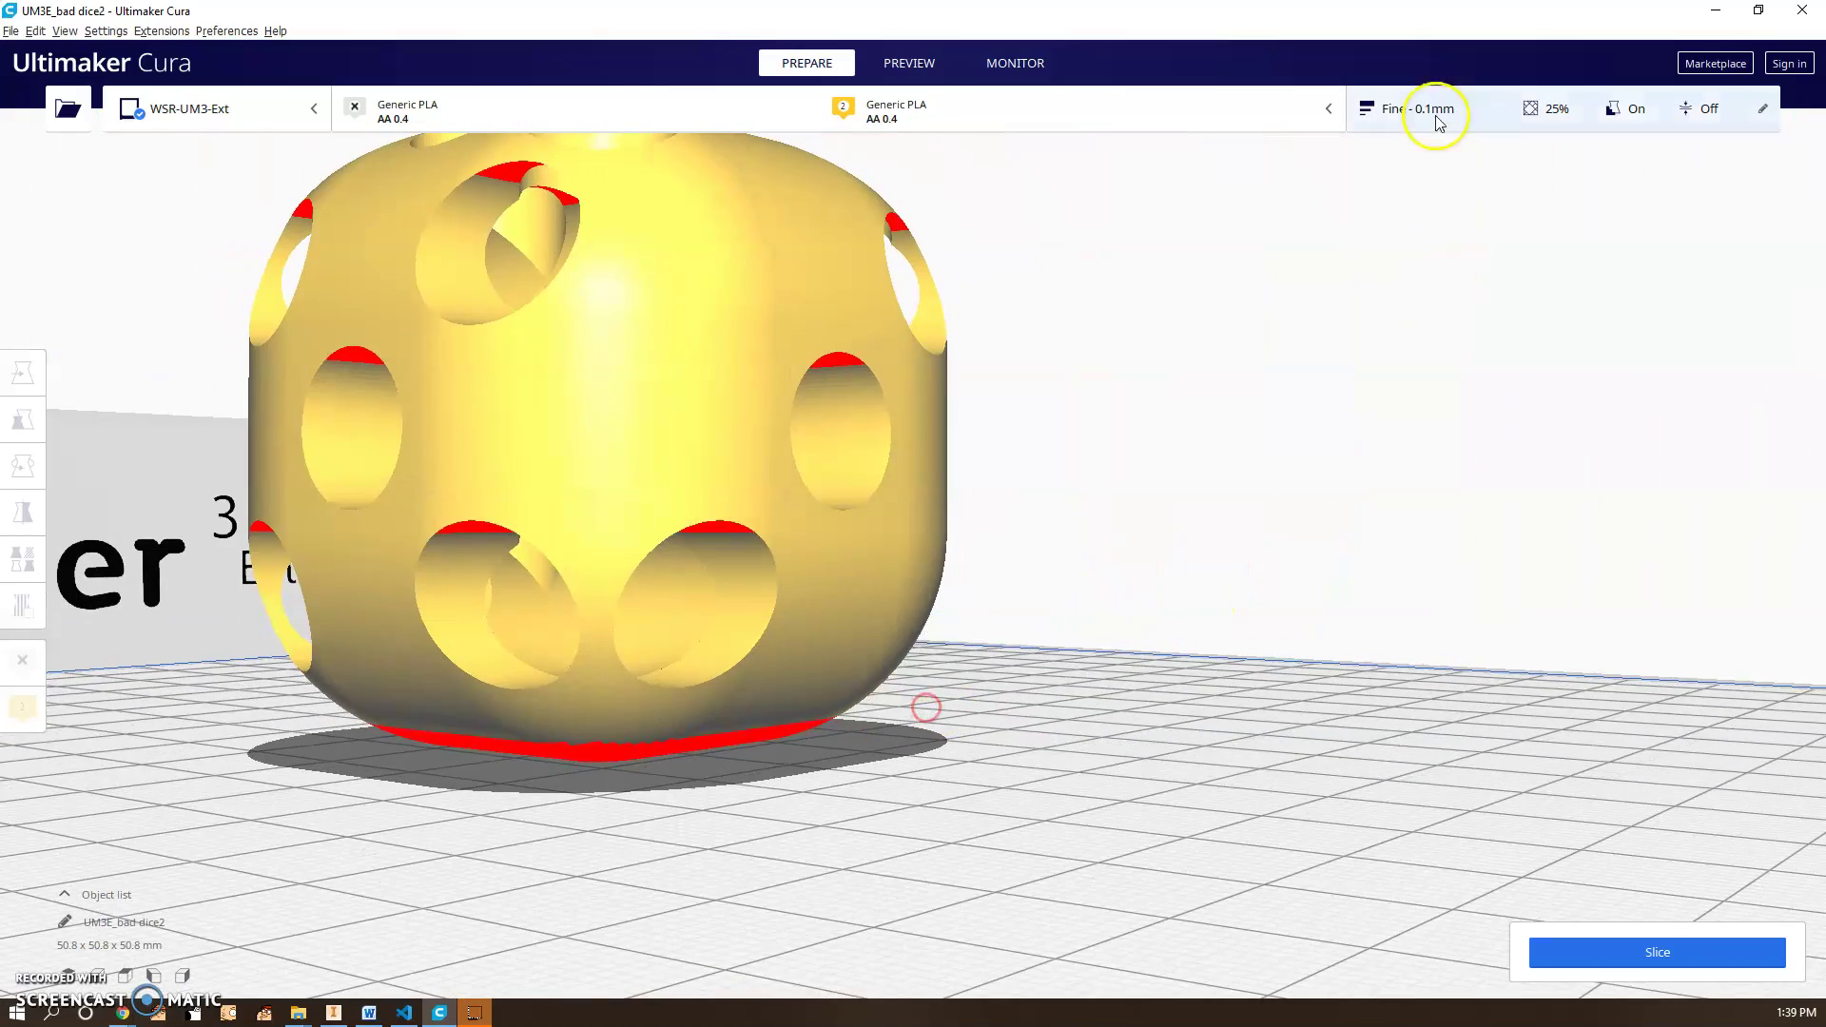
Change the print profile to Extra Fine - 0.06 mm and dismiss the discard-or-keep prompt without discarding the custom settings.
click(1436, 112)
click(1580, 200)
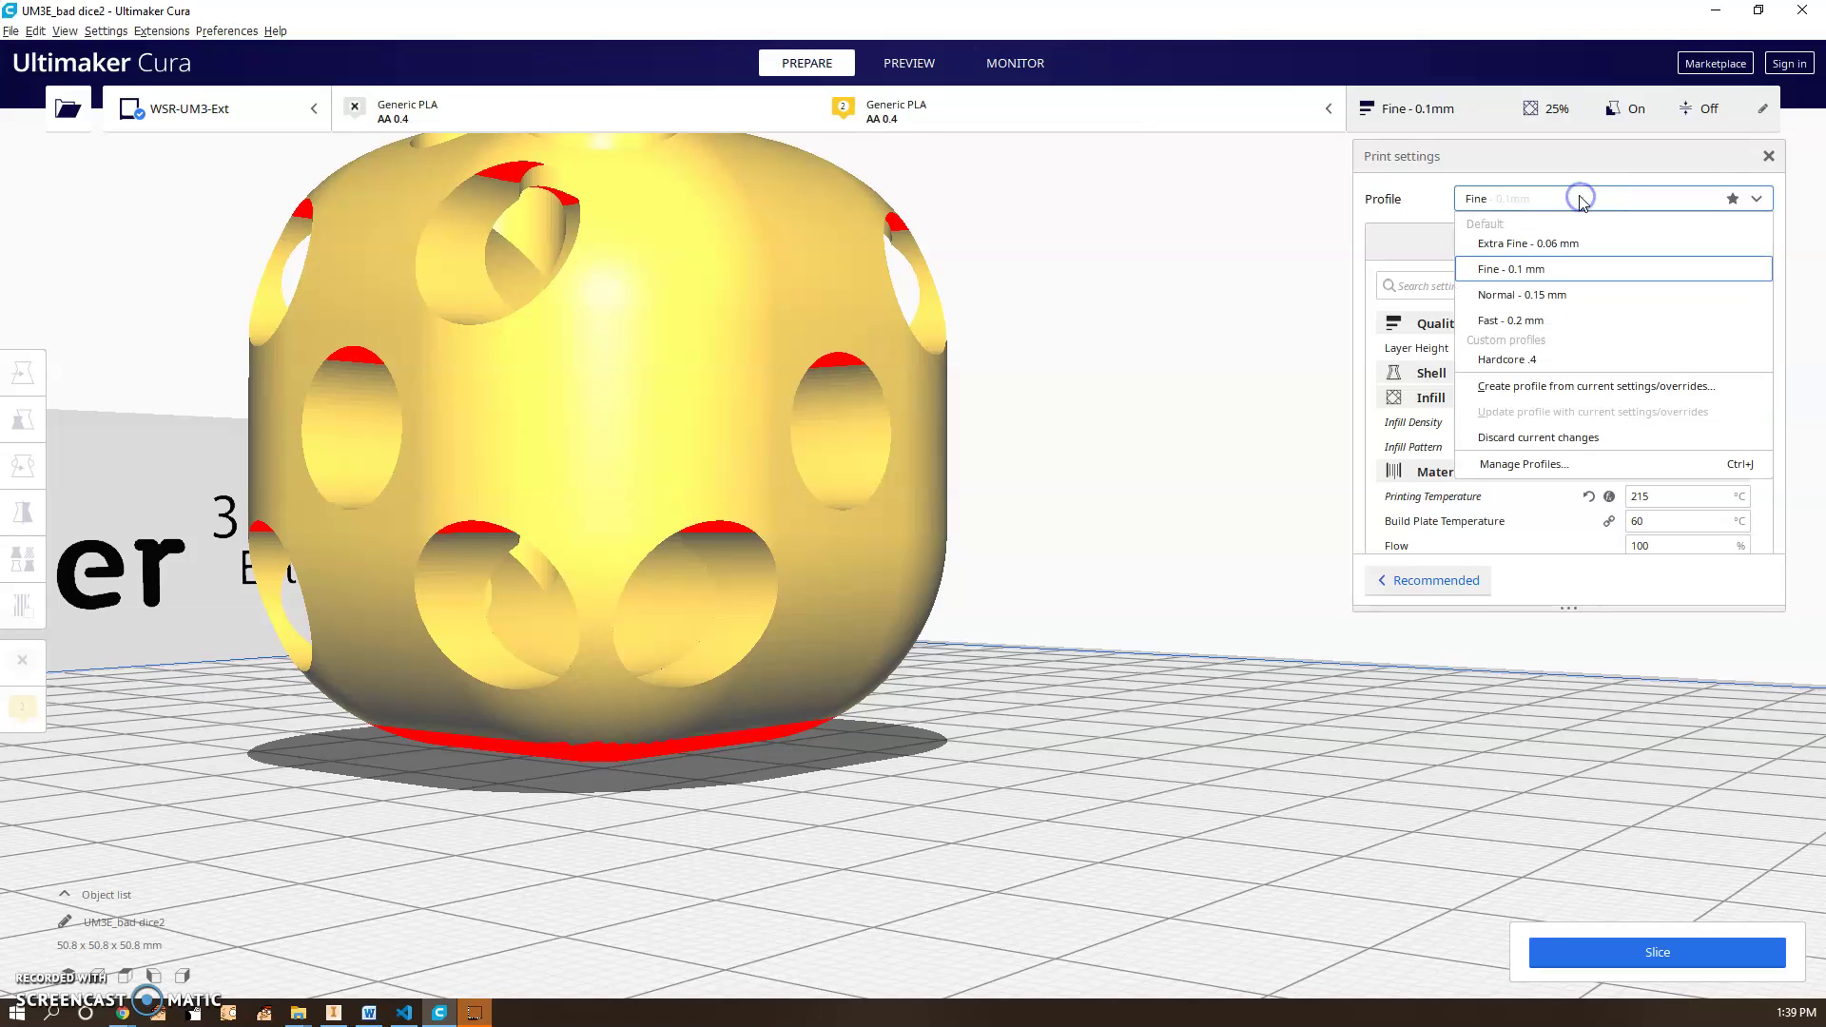
click(1543, 245)
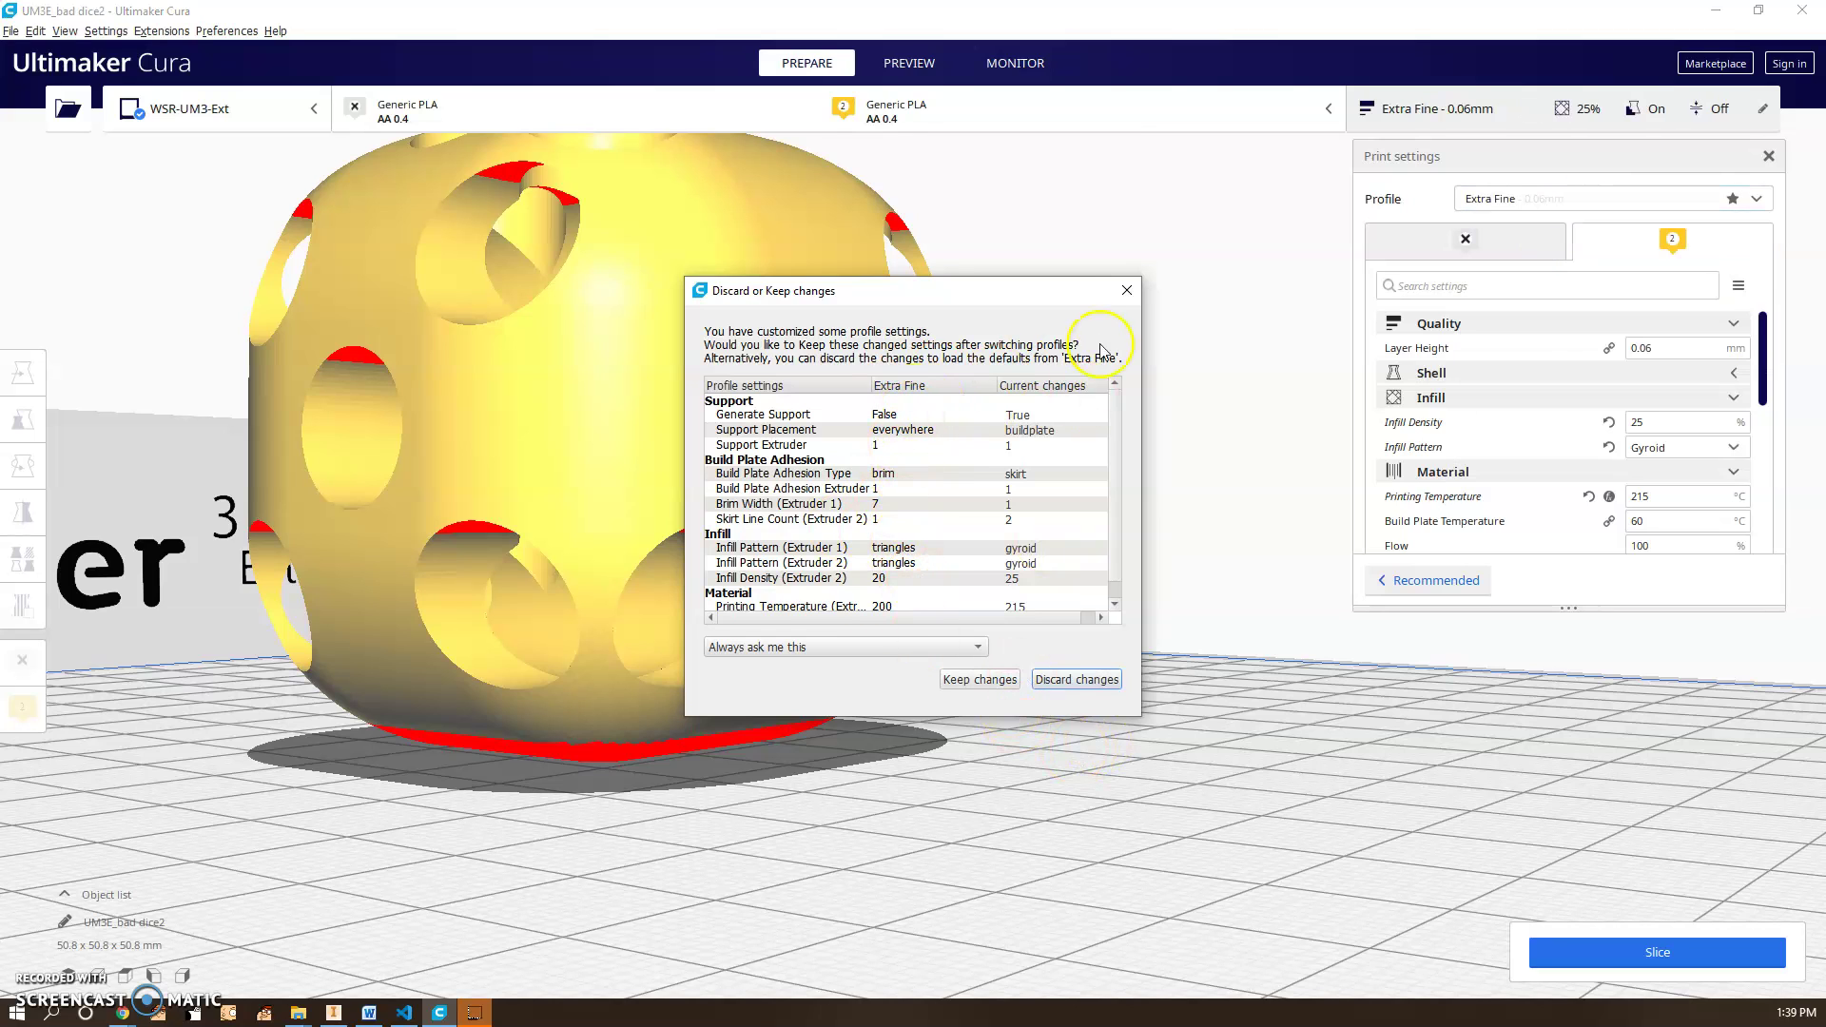
click(1126, 293)
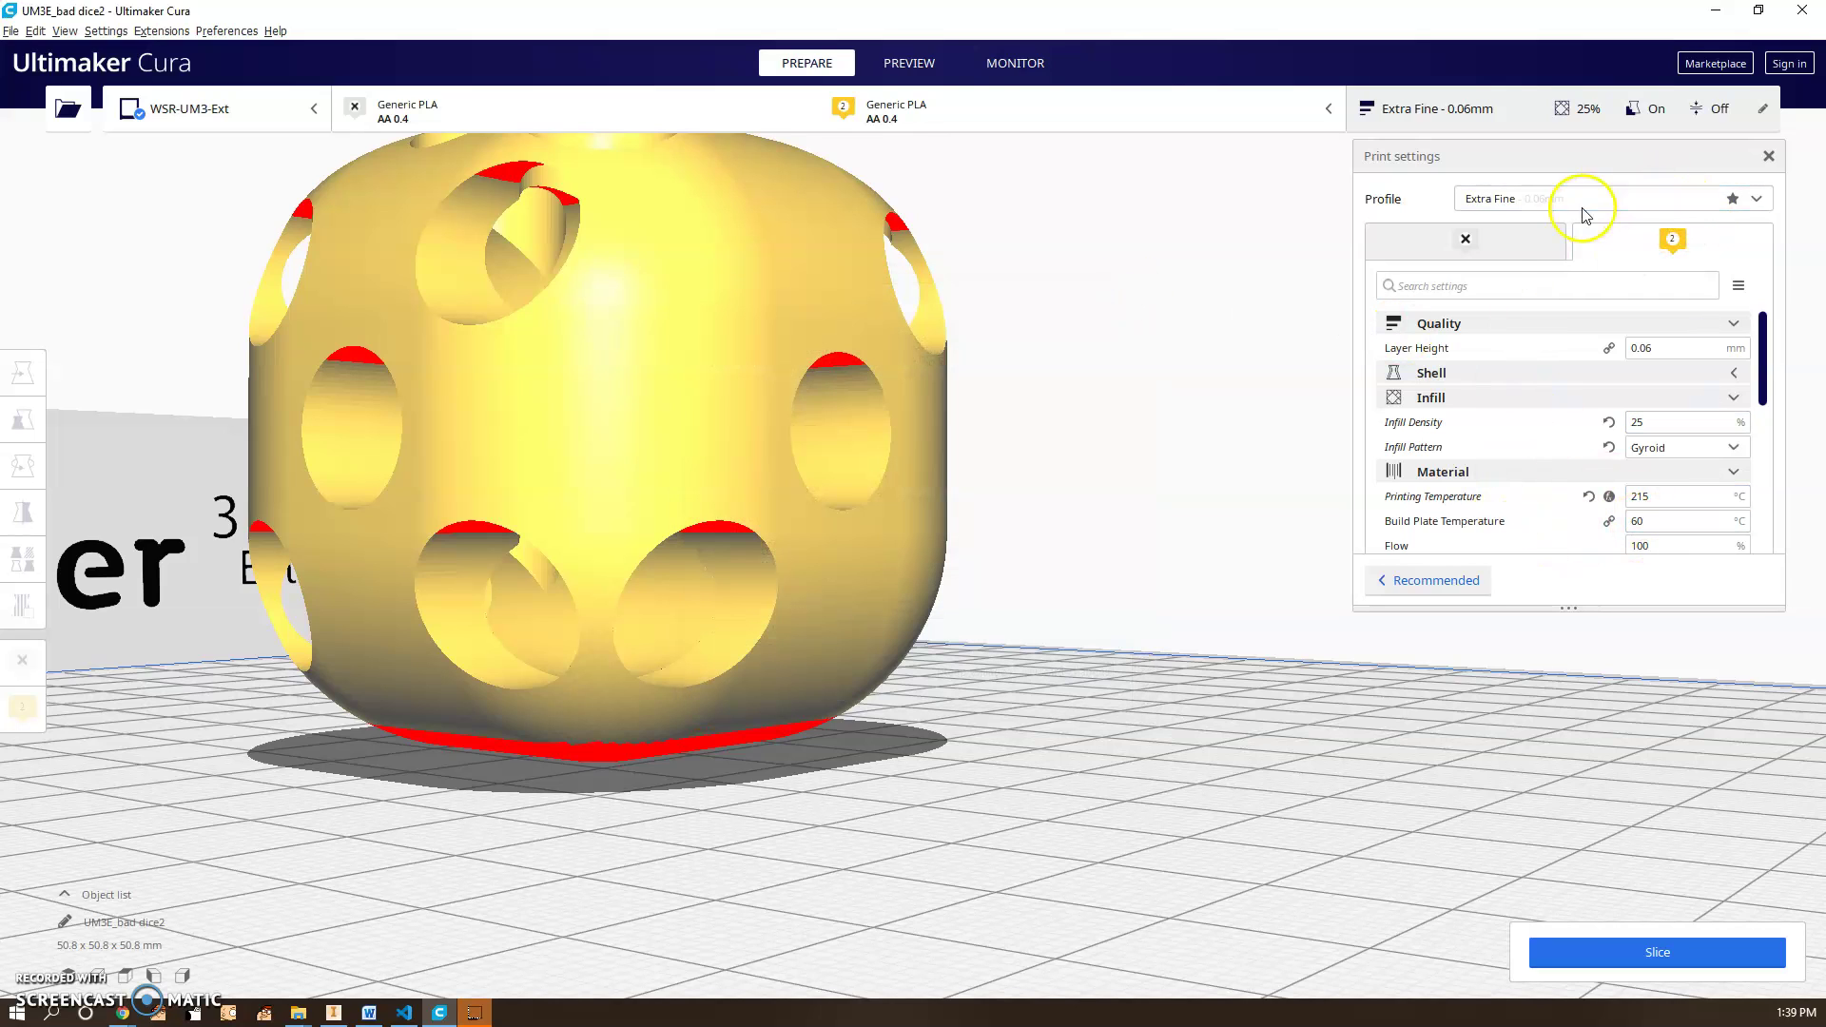
click(1584, 246)
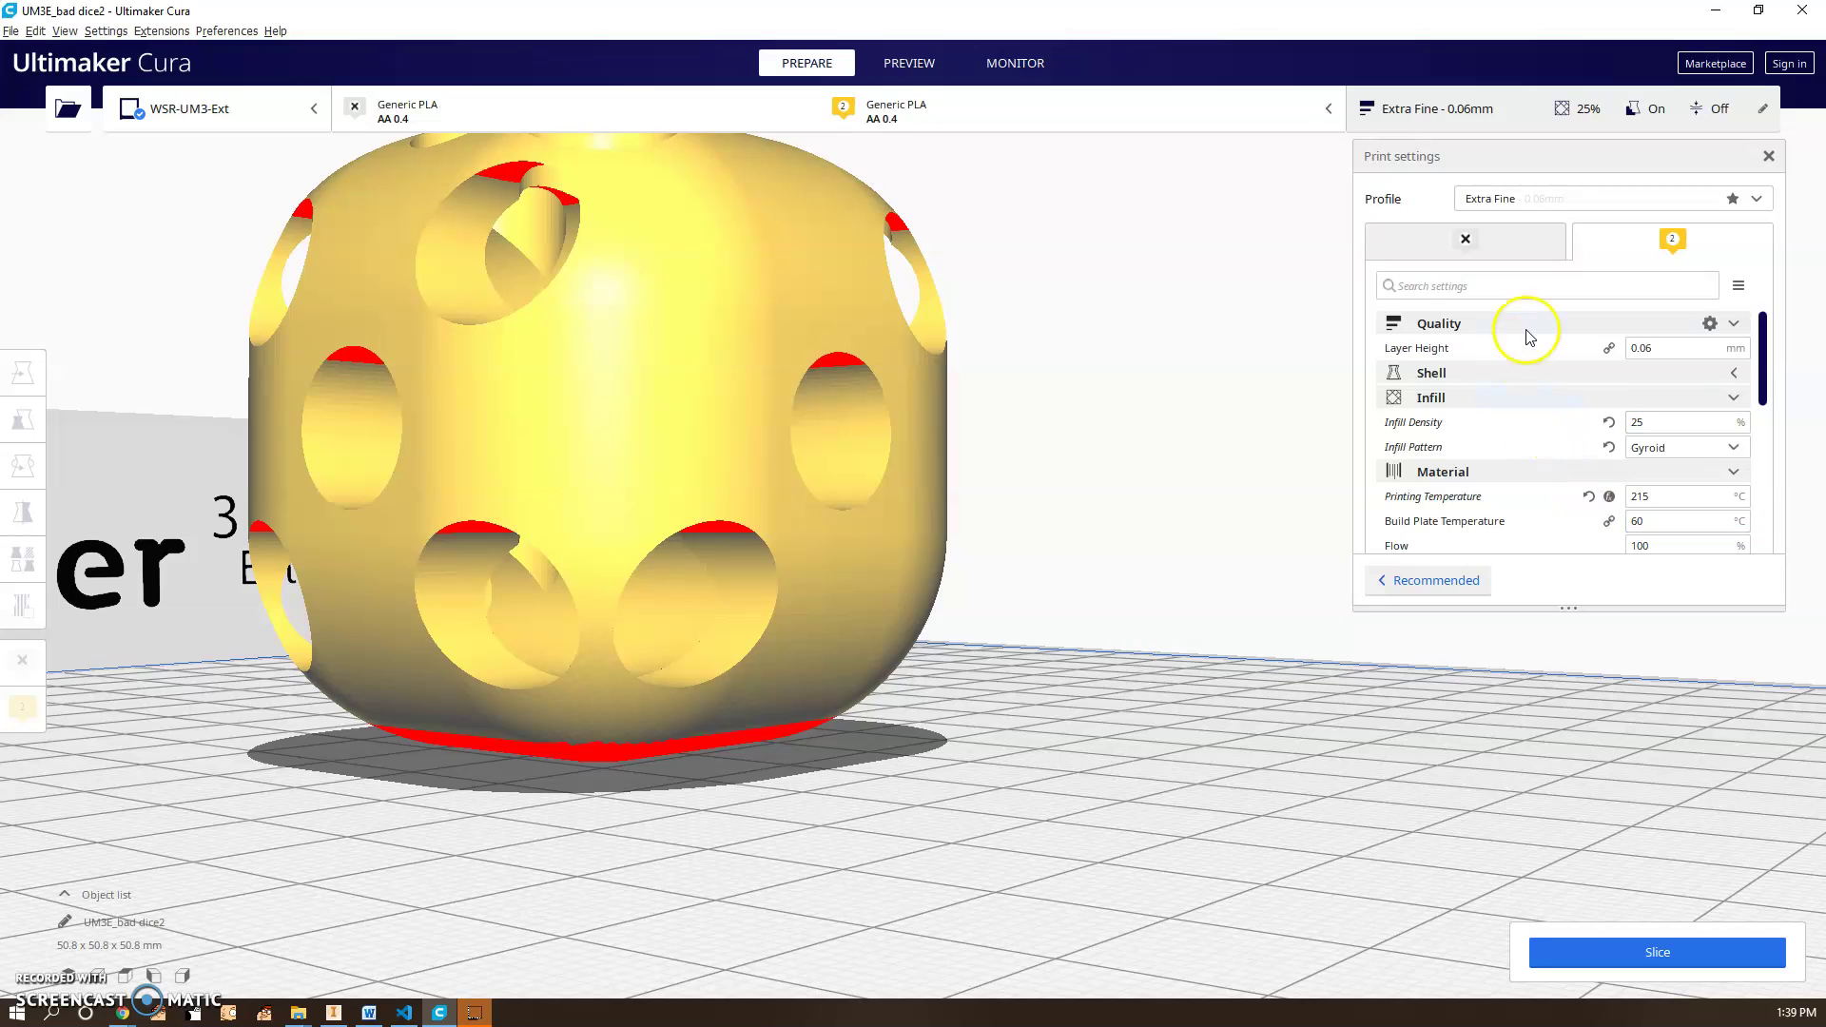
Review the other layer-height profiles and the infill settings, and slice the die with the Extra Fine profile.
click(1603, 196)
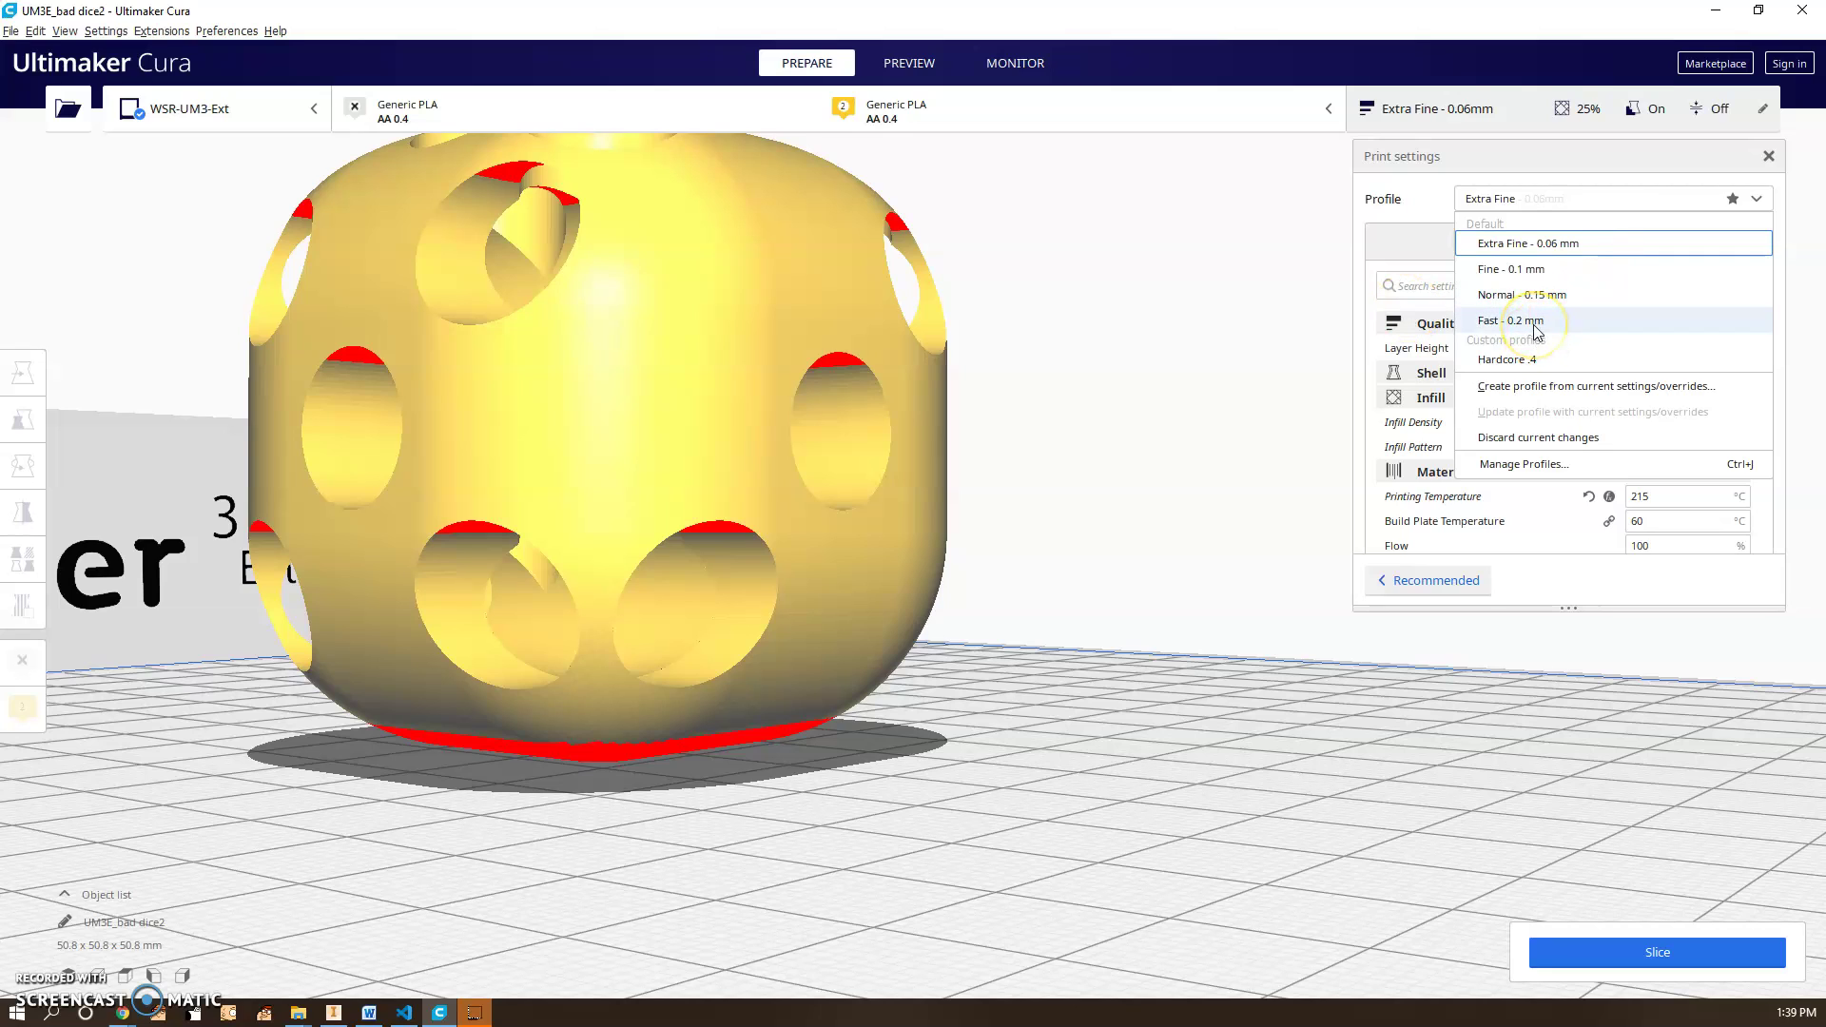
click(1424, 193)
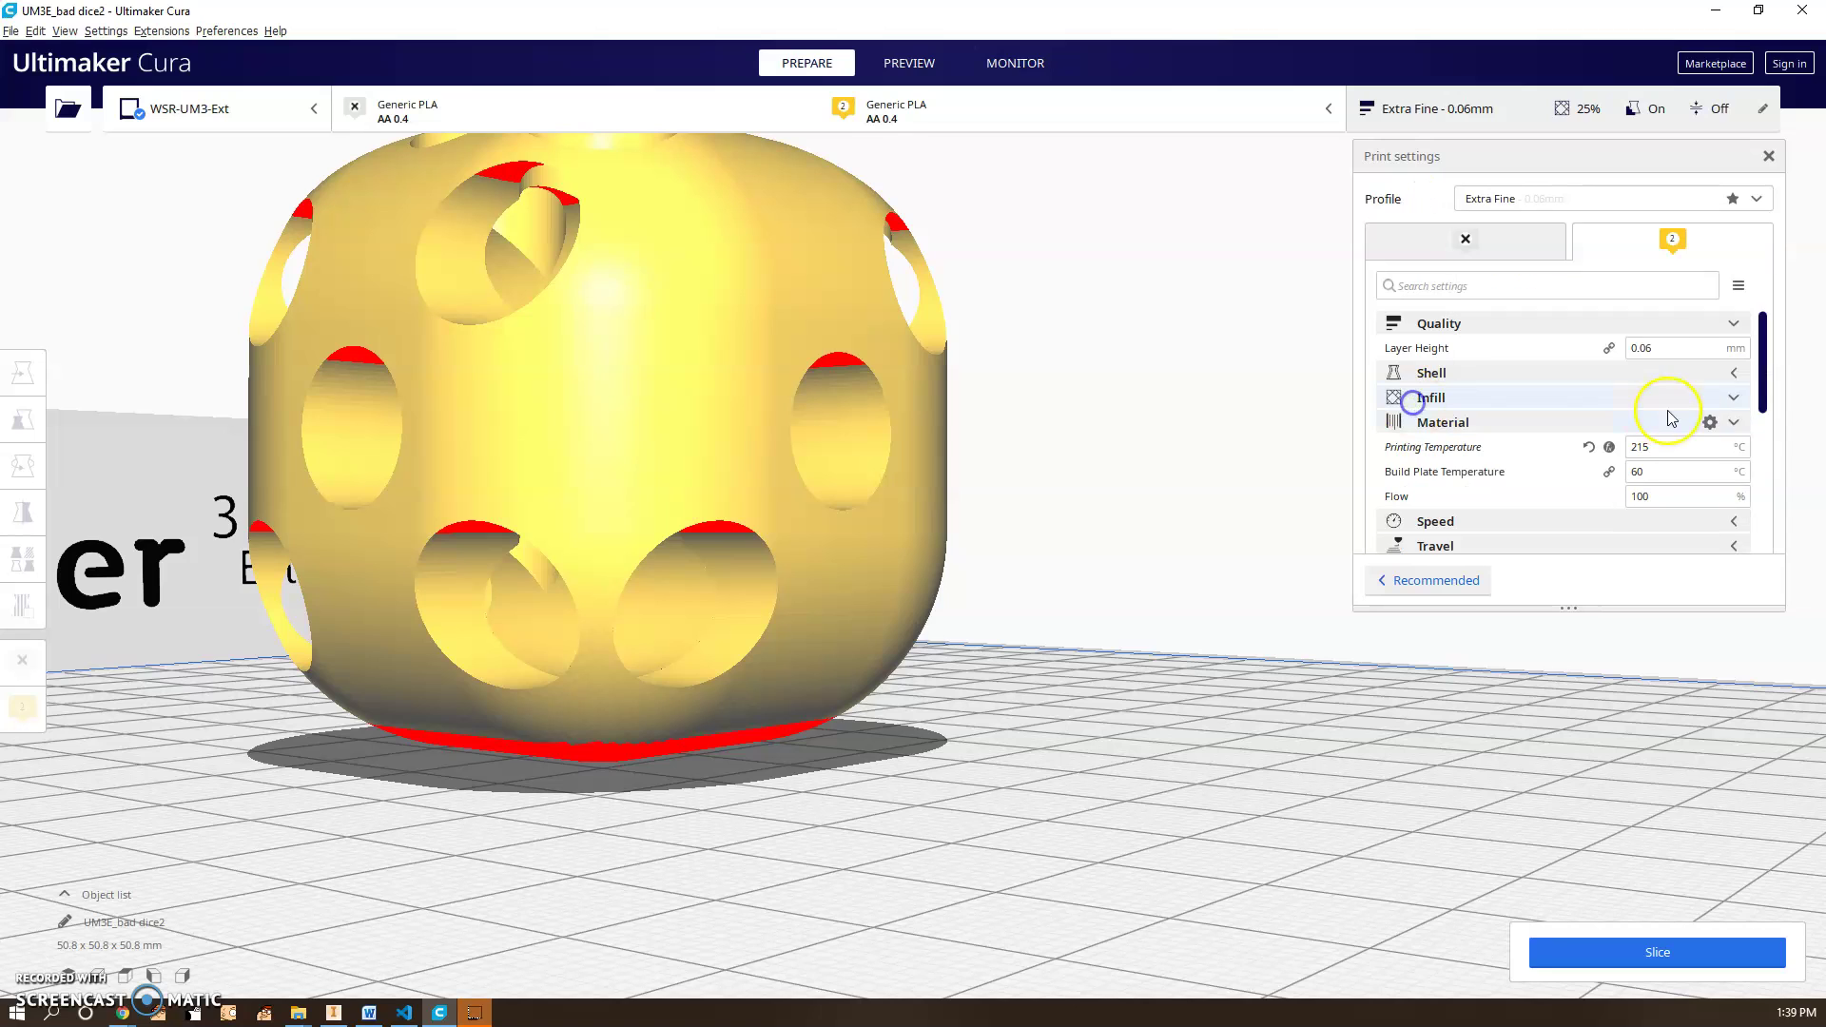
click(1518, 397)
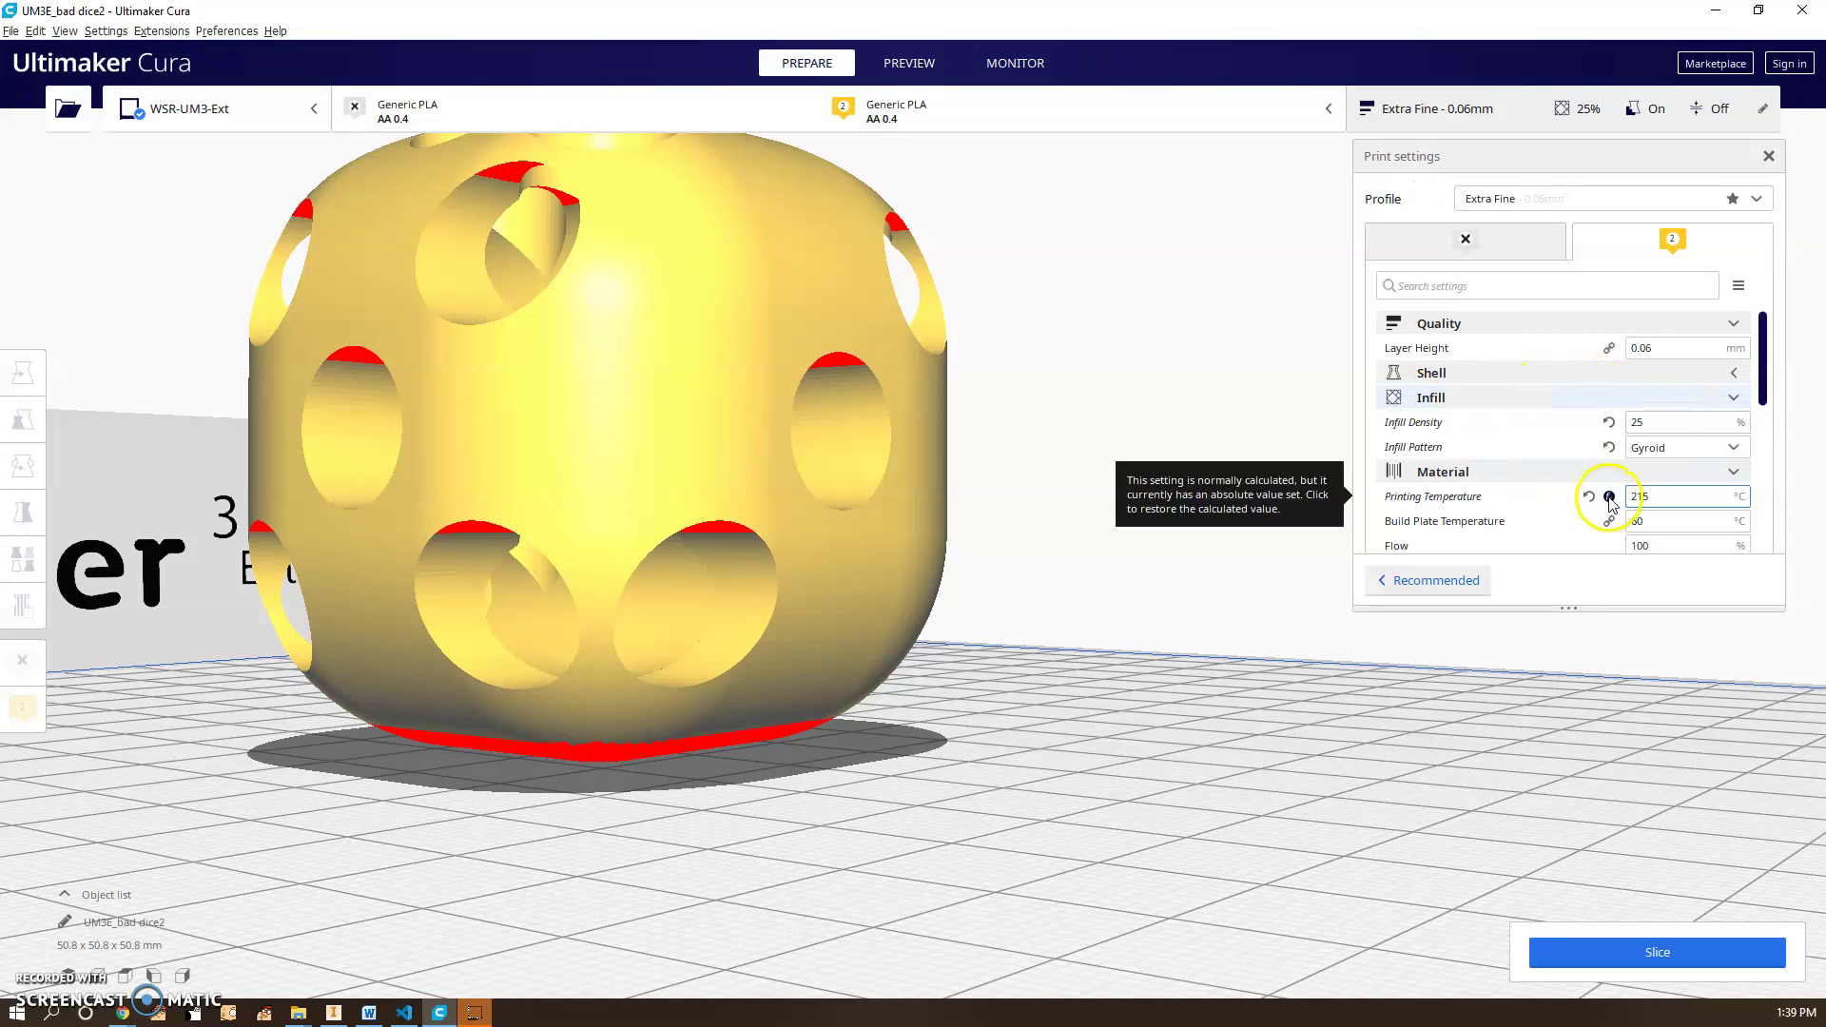
click(1656, 951)
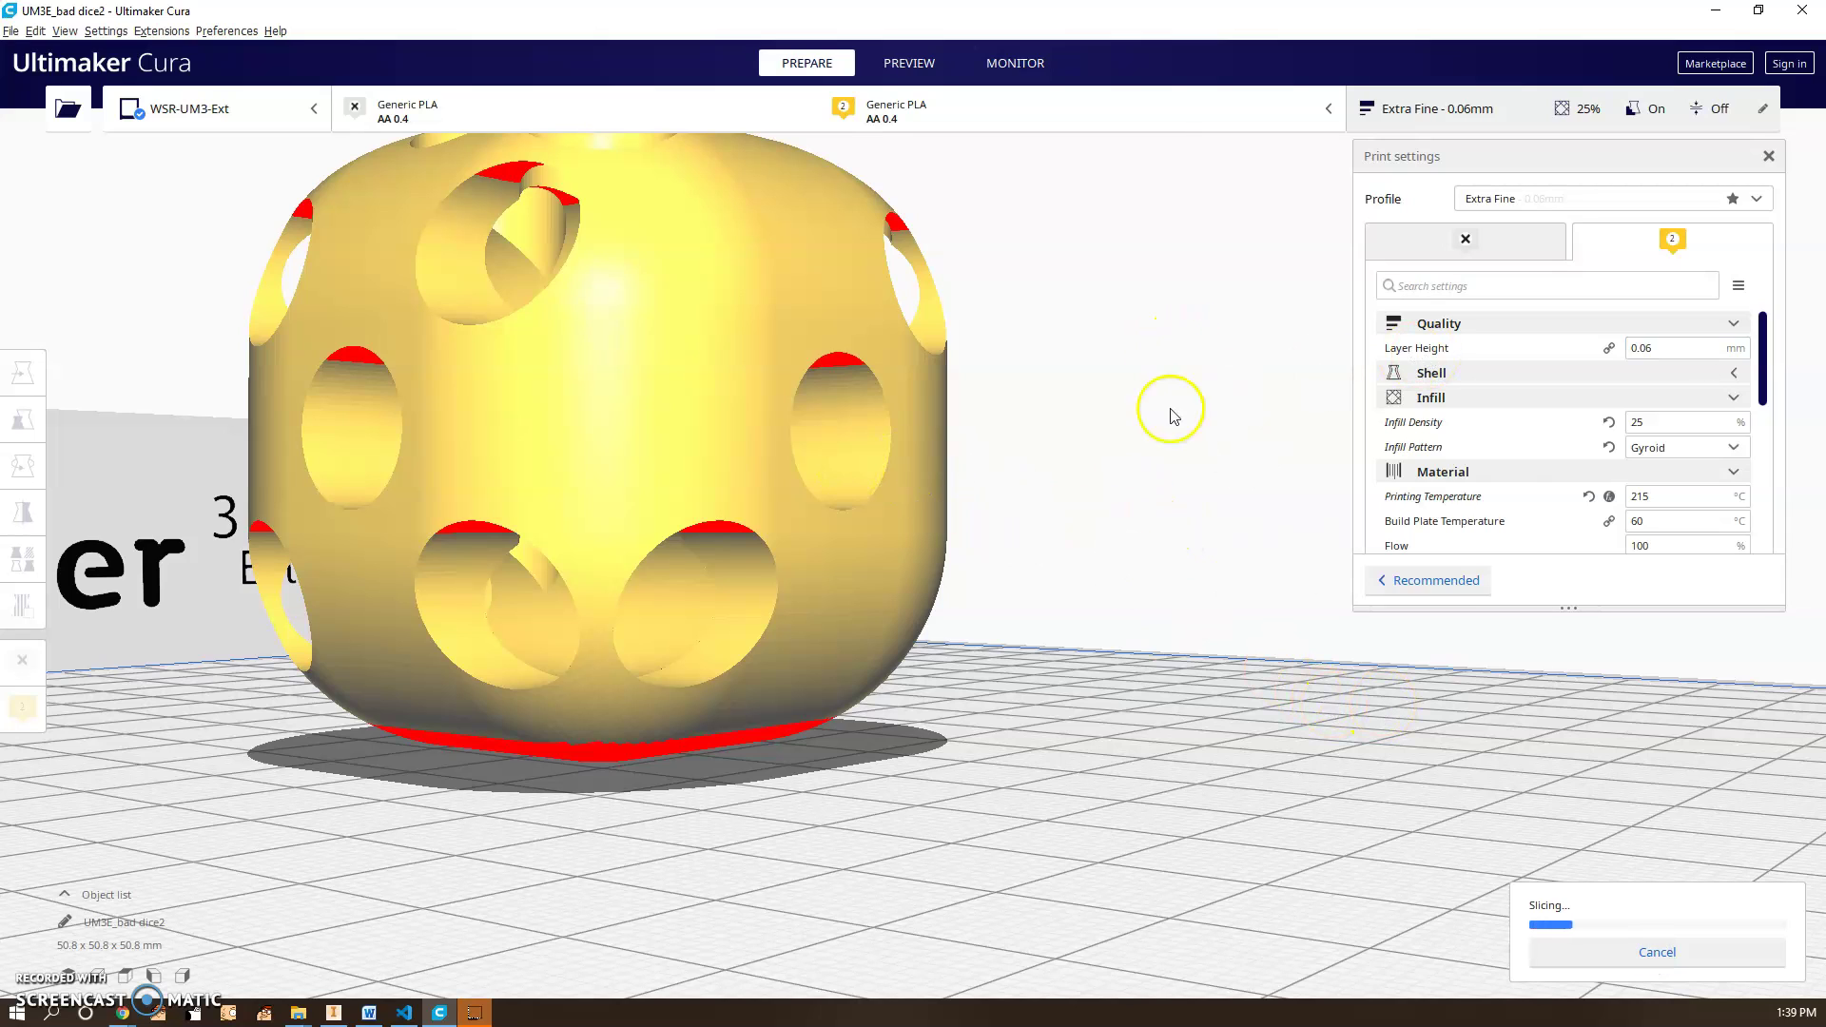
Examine the support and build plate adhesion settings for the print.
scroll(1702, 509, down, 1)
scroll(1569, 457, down, 1)
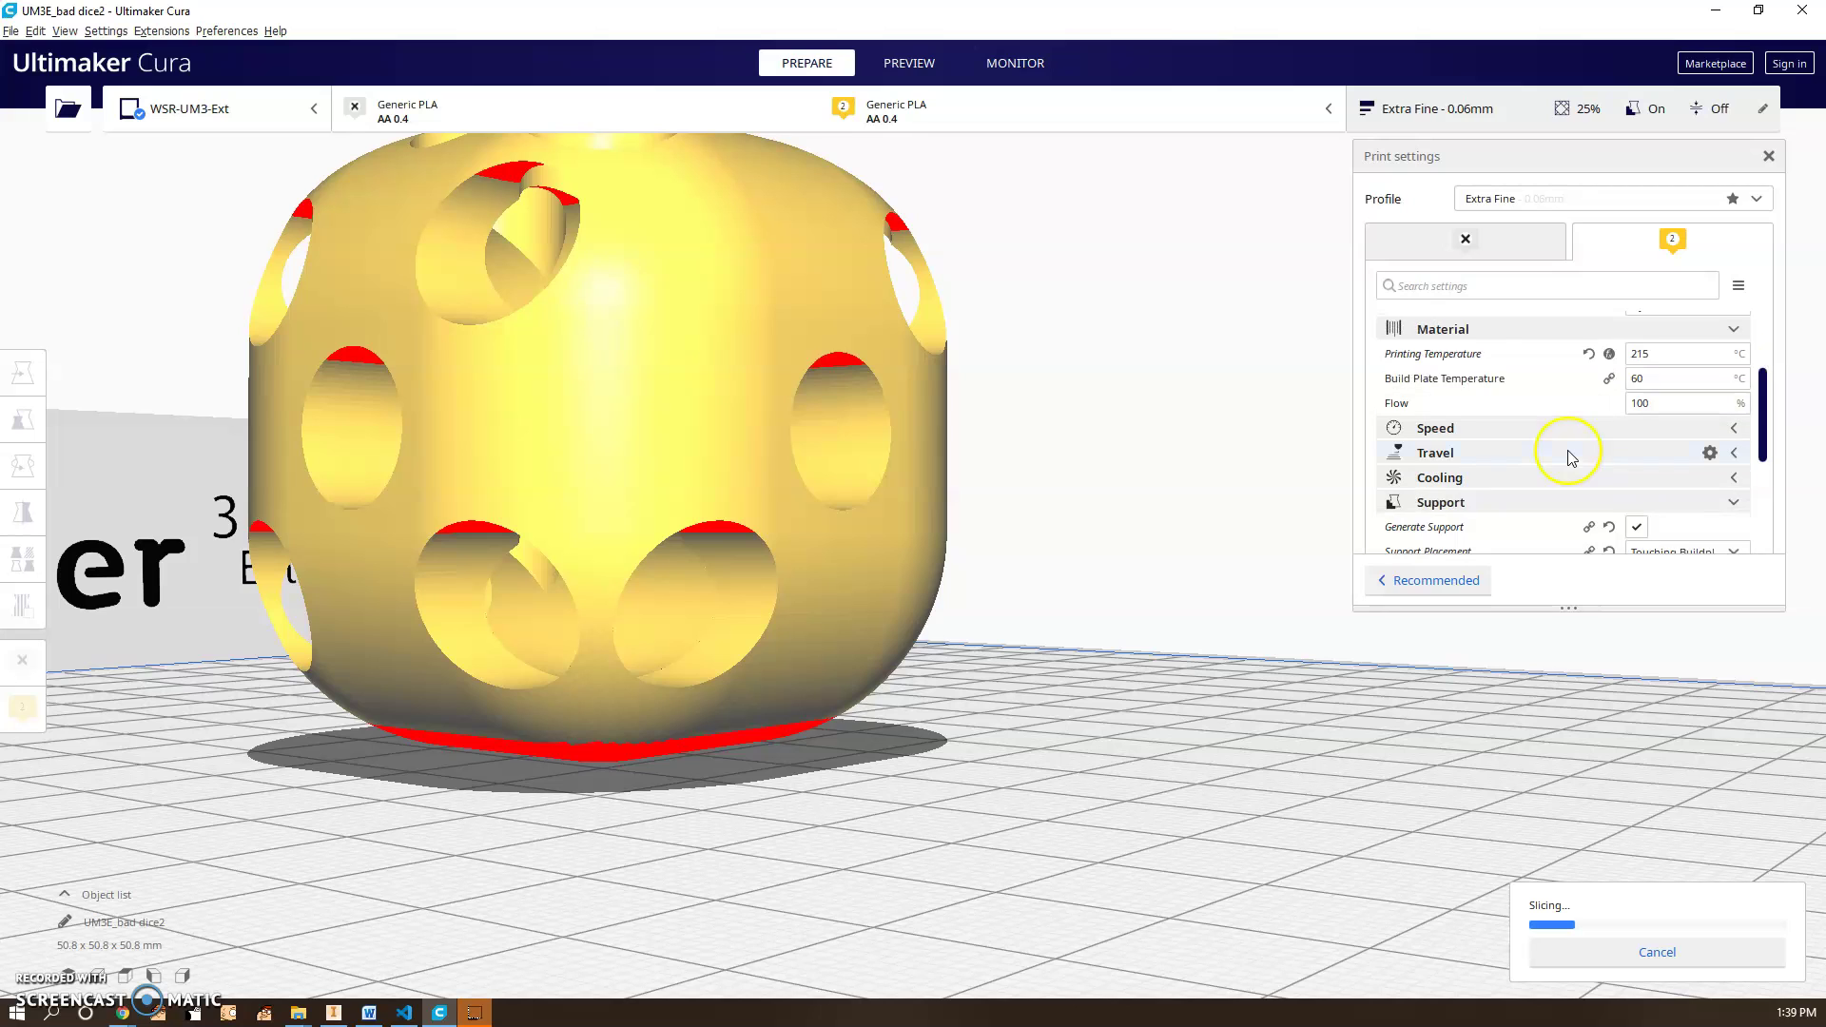
scroll(1658, 518, down, 2)
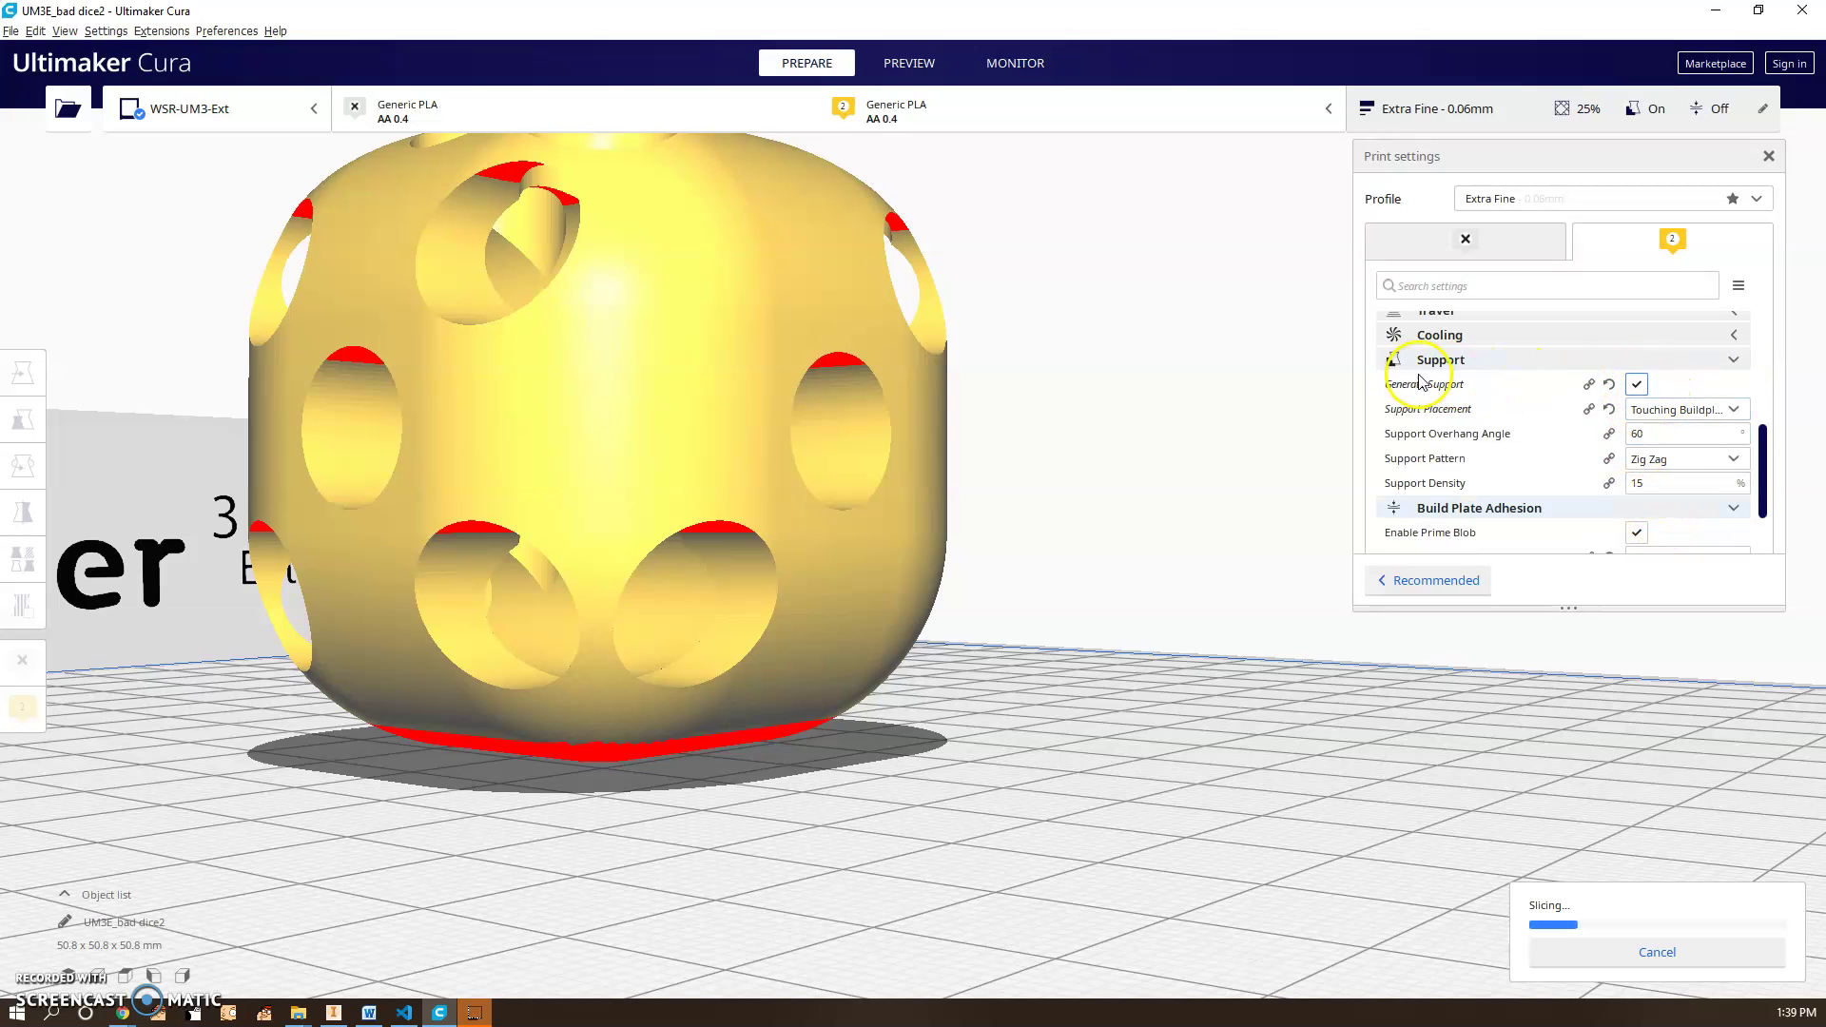
scroll(1559, 432, up, 3)
scroll(1577, 457, down, 3)
scroll(1556, 501, down, 1)
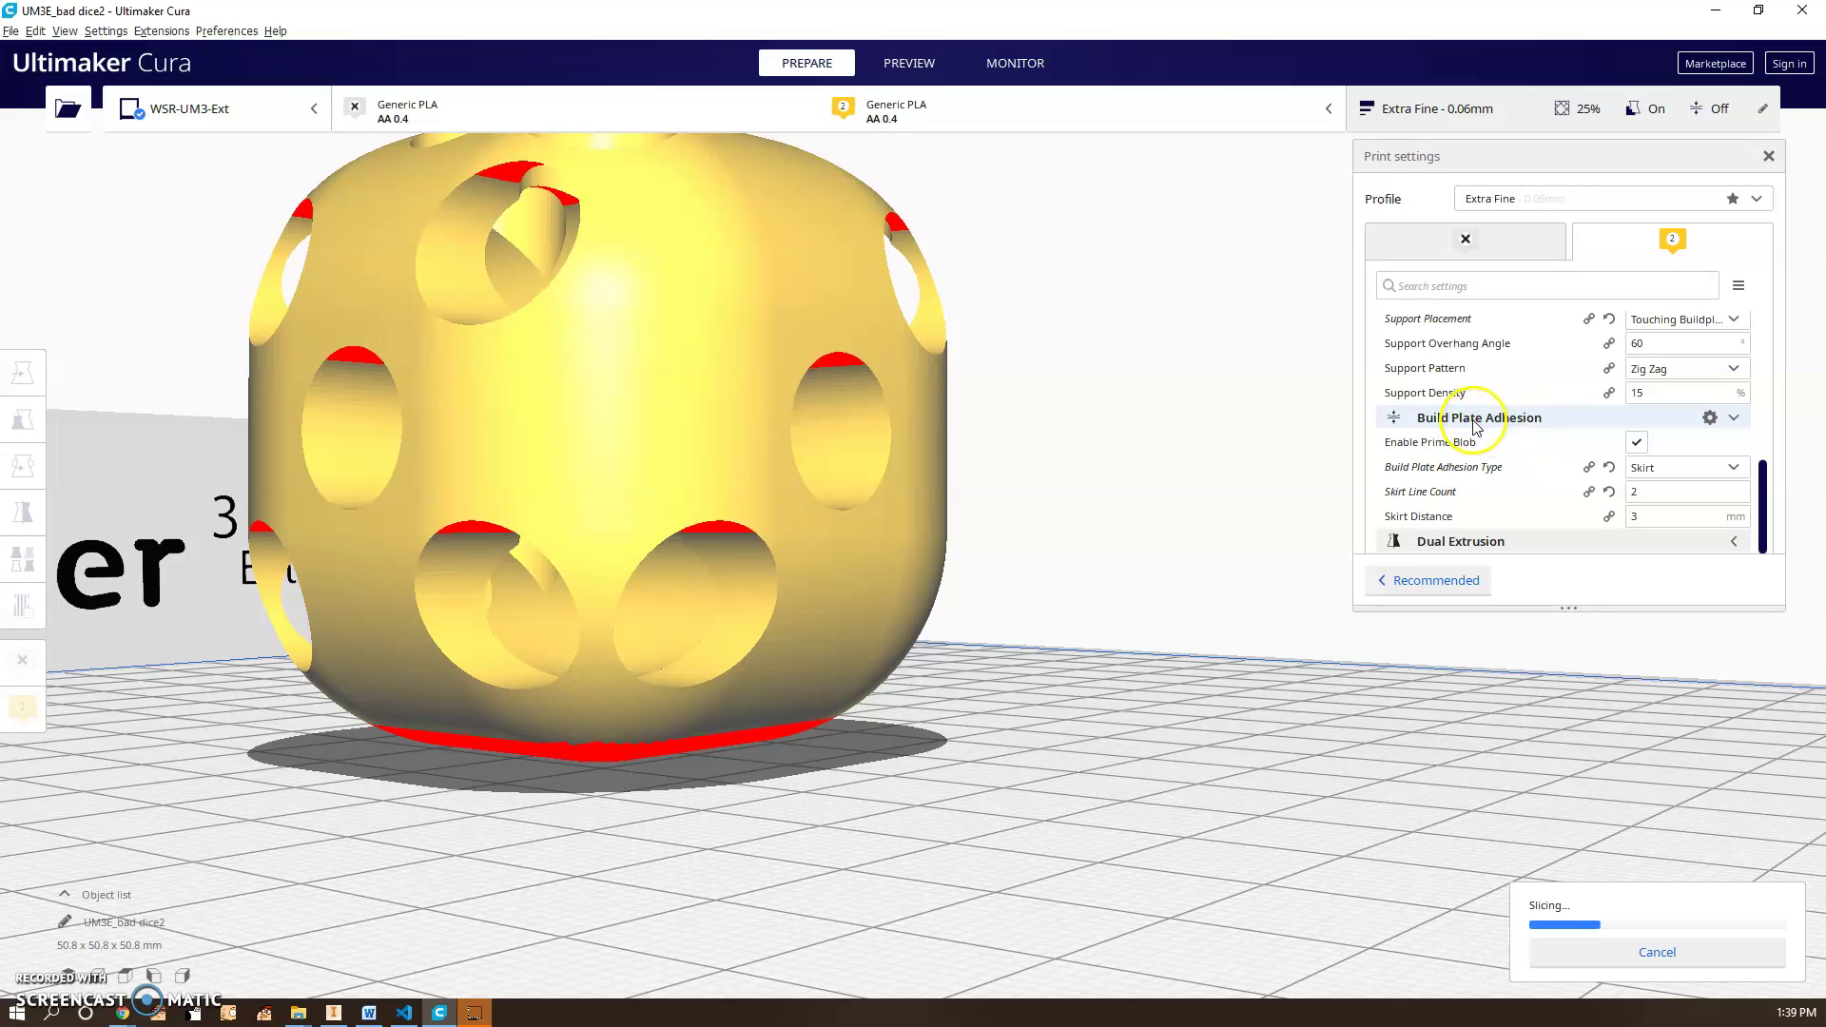
Review the support overhang angle and related support settings, and examine the red overhang areas around the die's pip holes.
click(1661, 491)
scroll(1659, 487, up, 3)
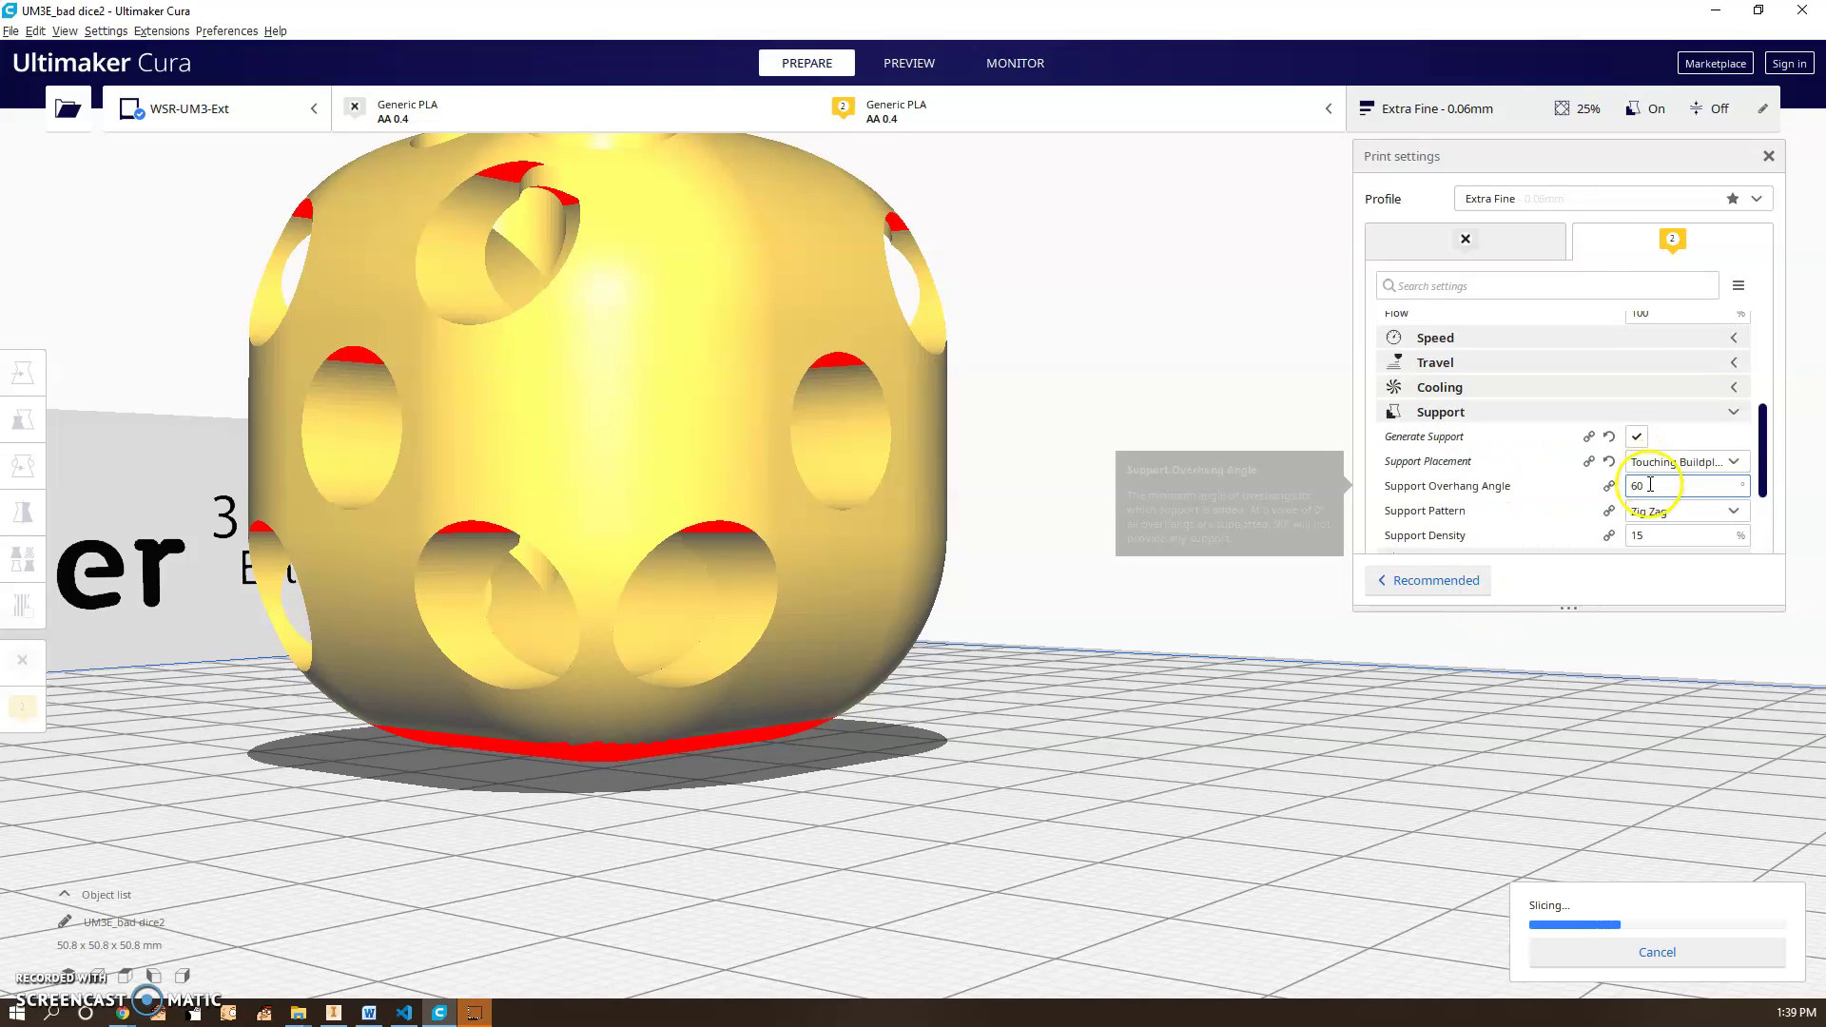
scroll(1649, 484, down, 1)
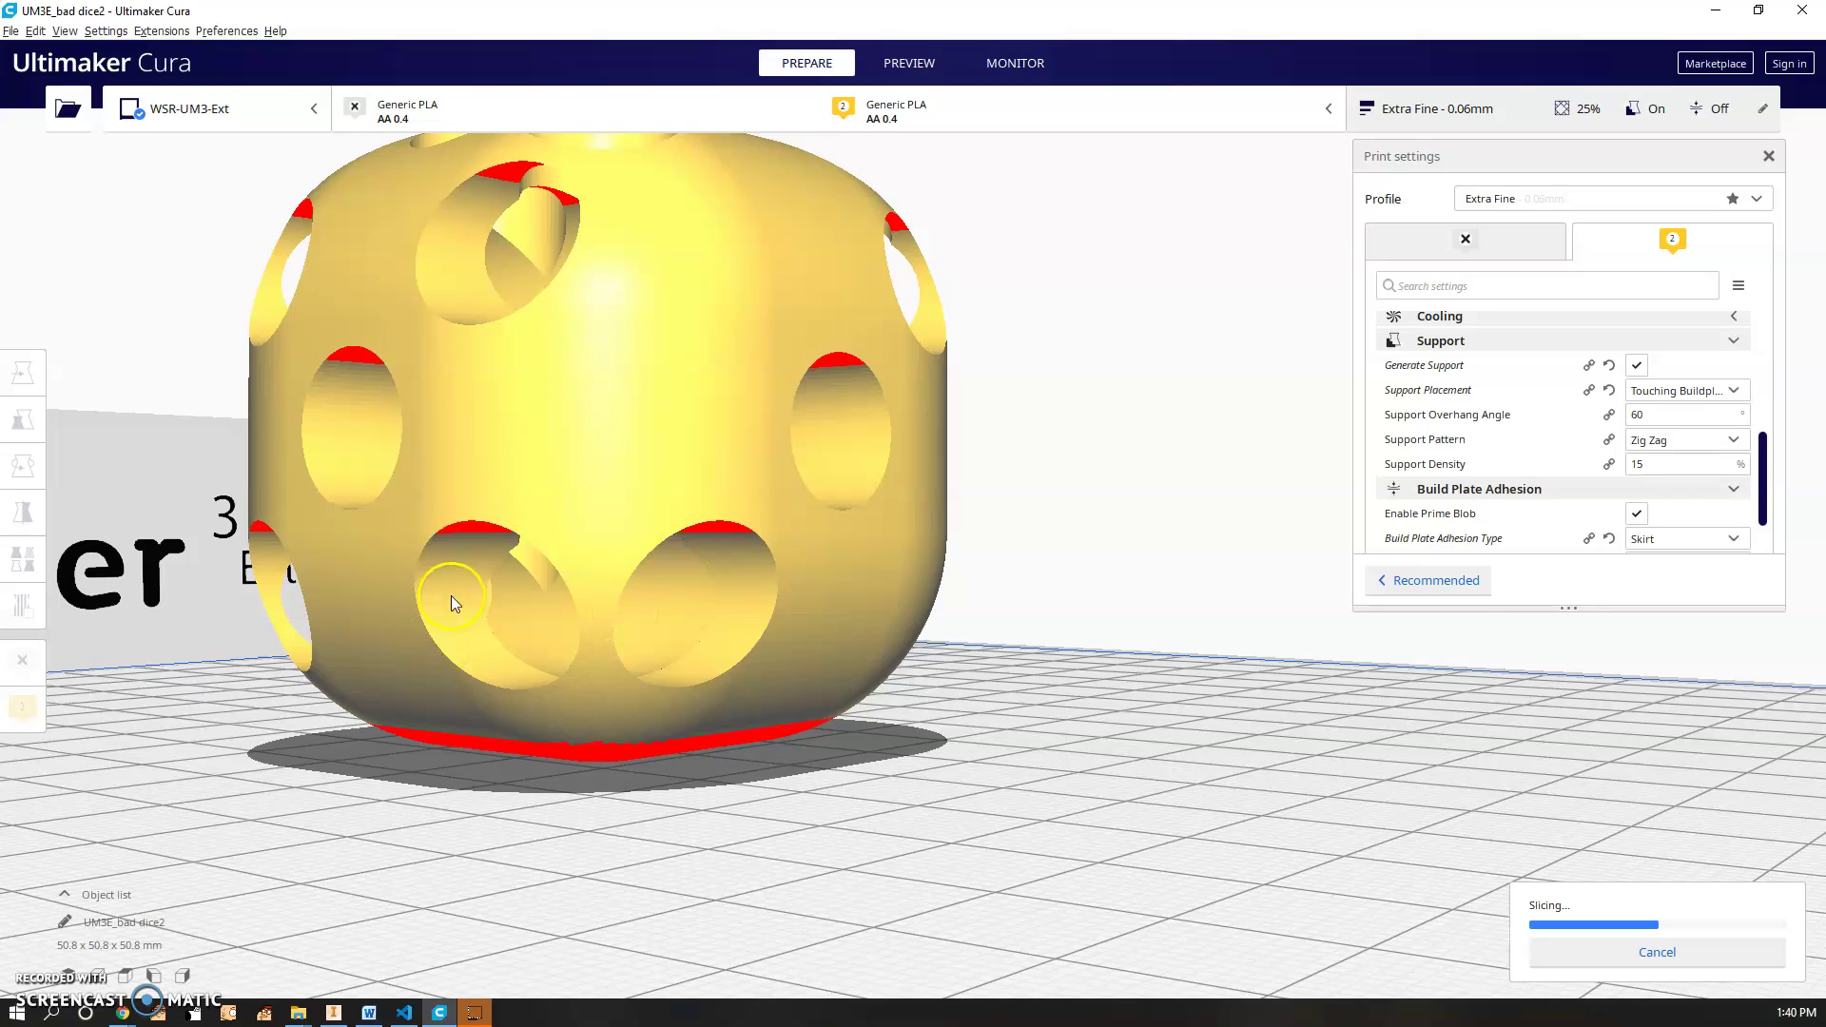
right_drag(699, 589, 808, 622)
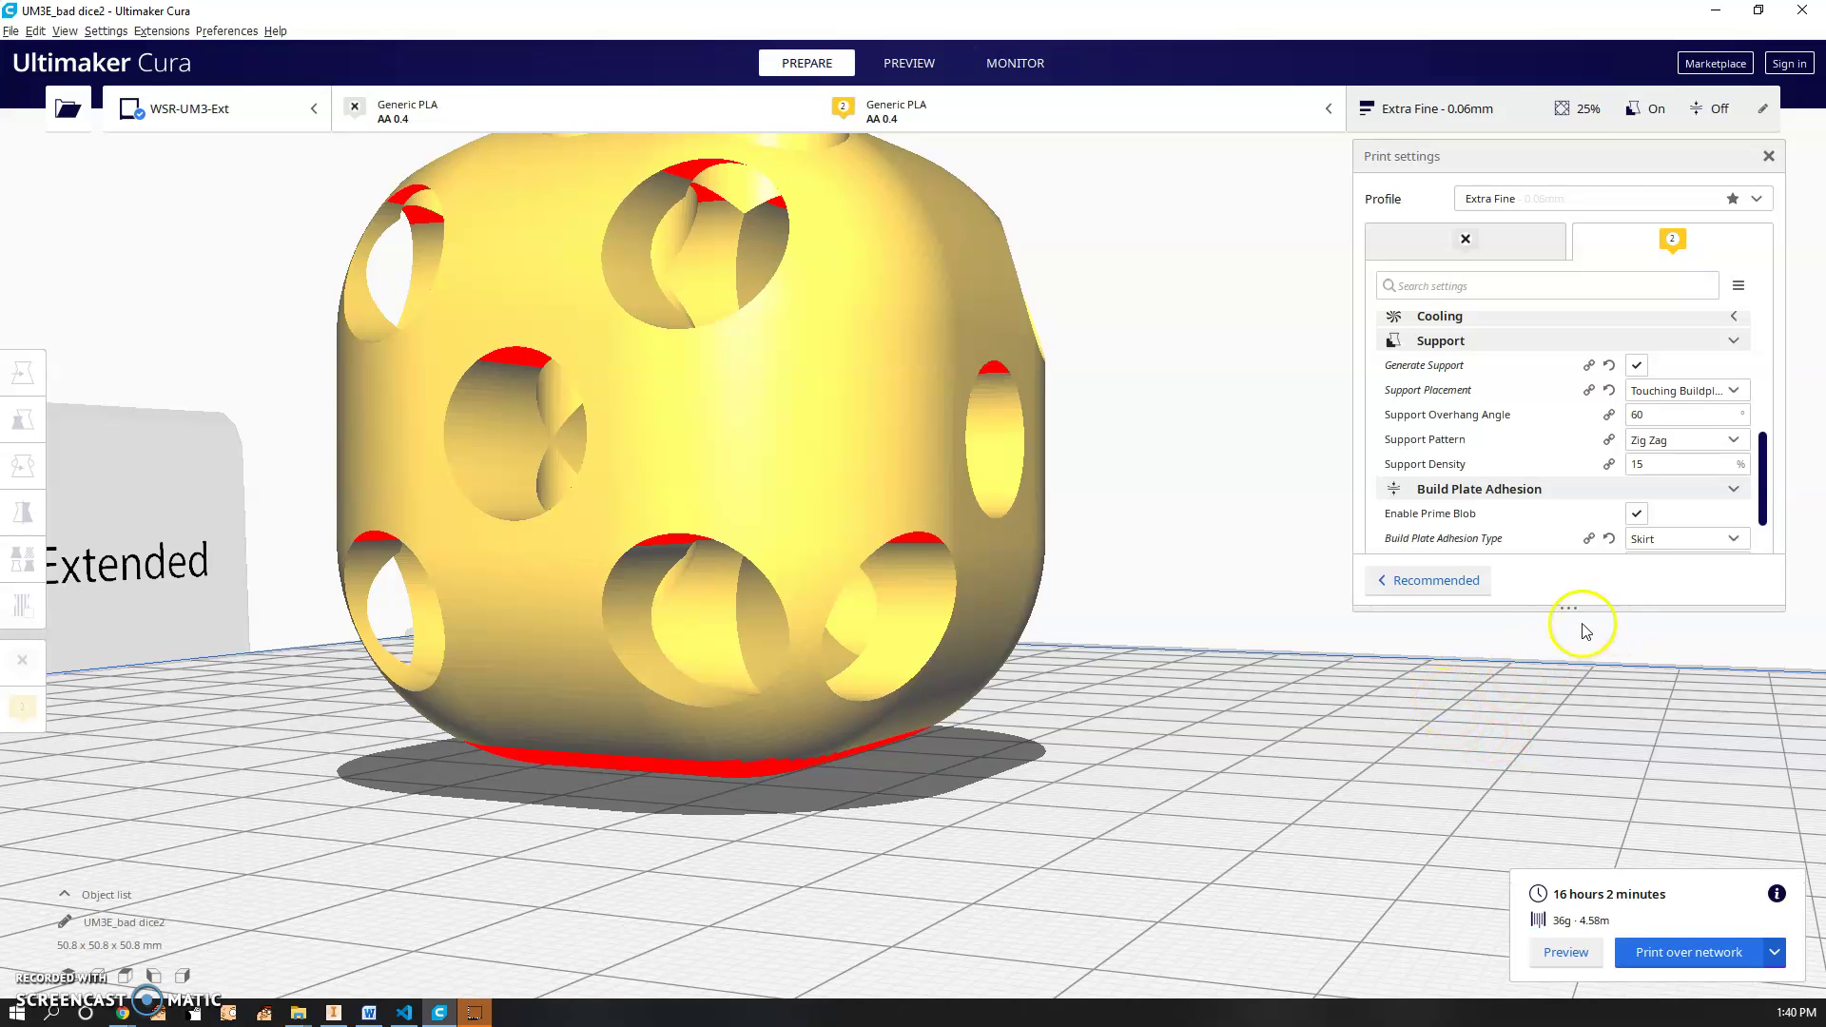
right_drag(1440, 780, 1317, 775)
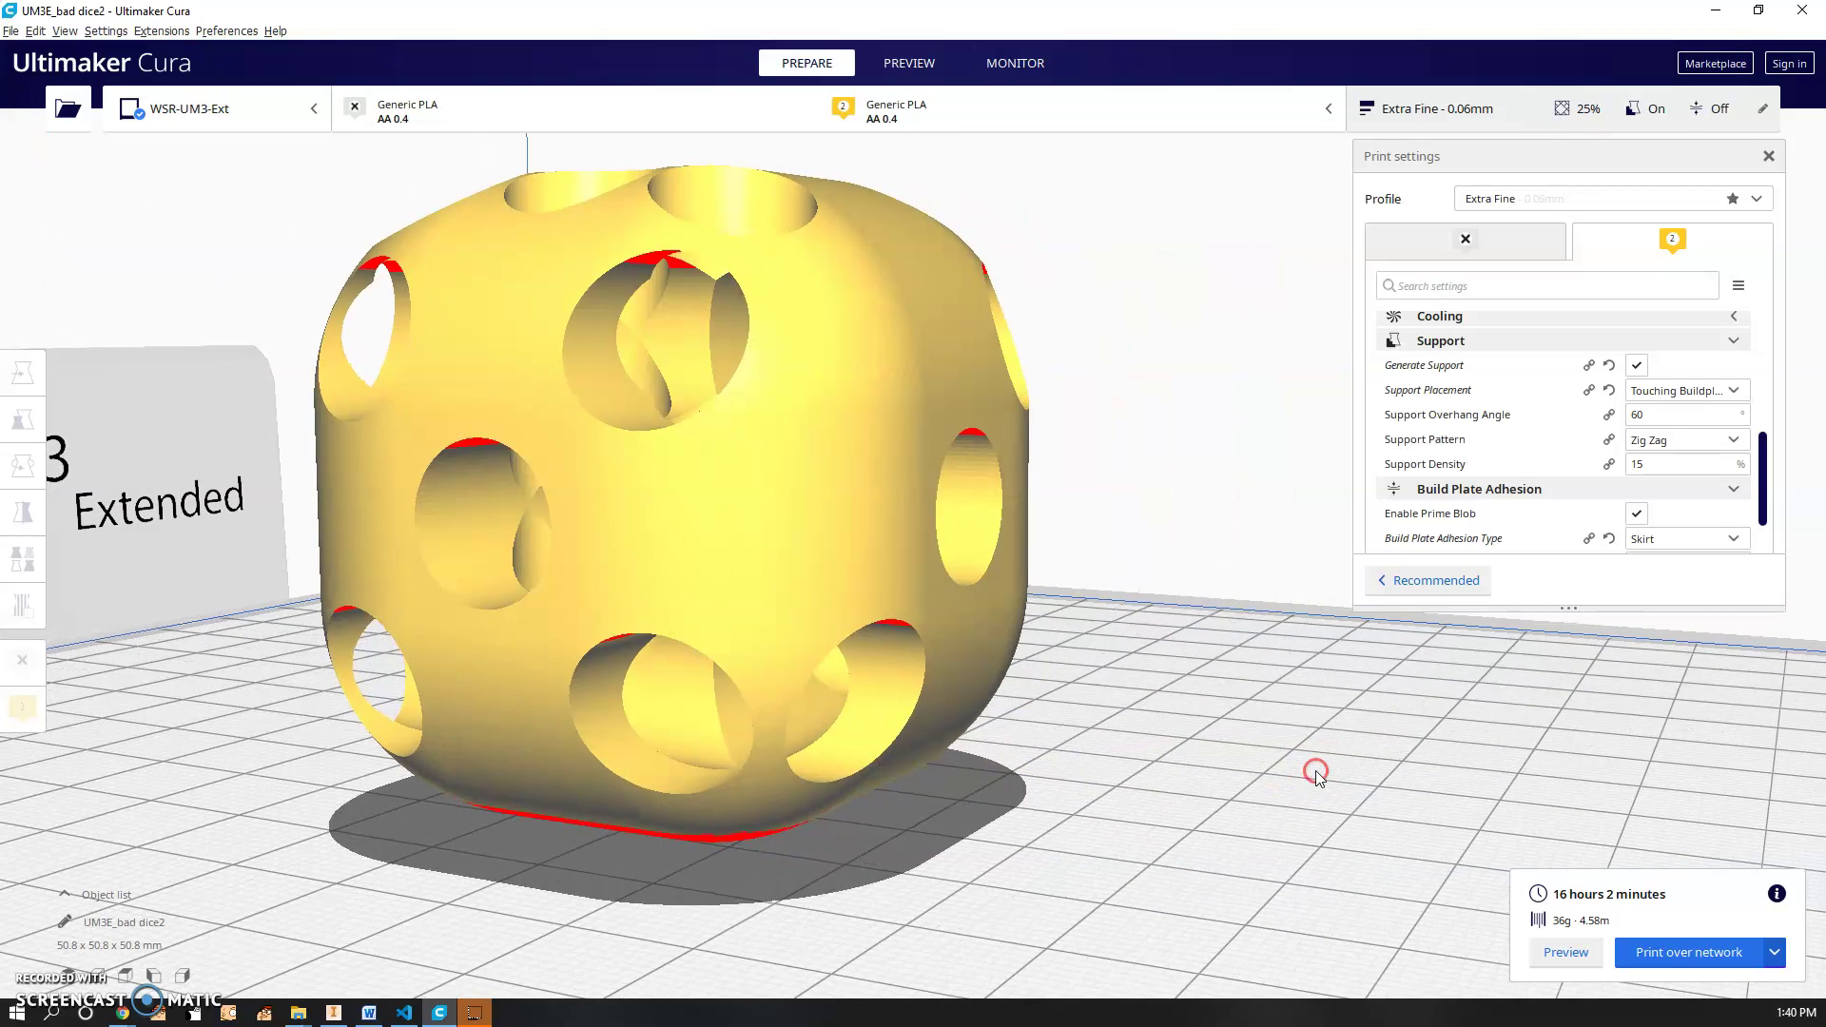
Preview the sliced die in layer view, stepping from the lower layers up to layer 560 to inspect supports and infill.
click(1566, 953)
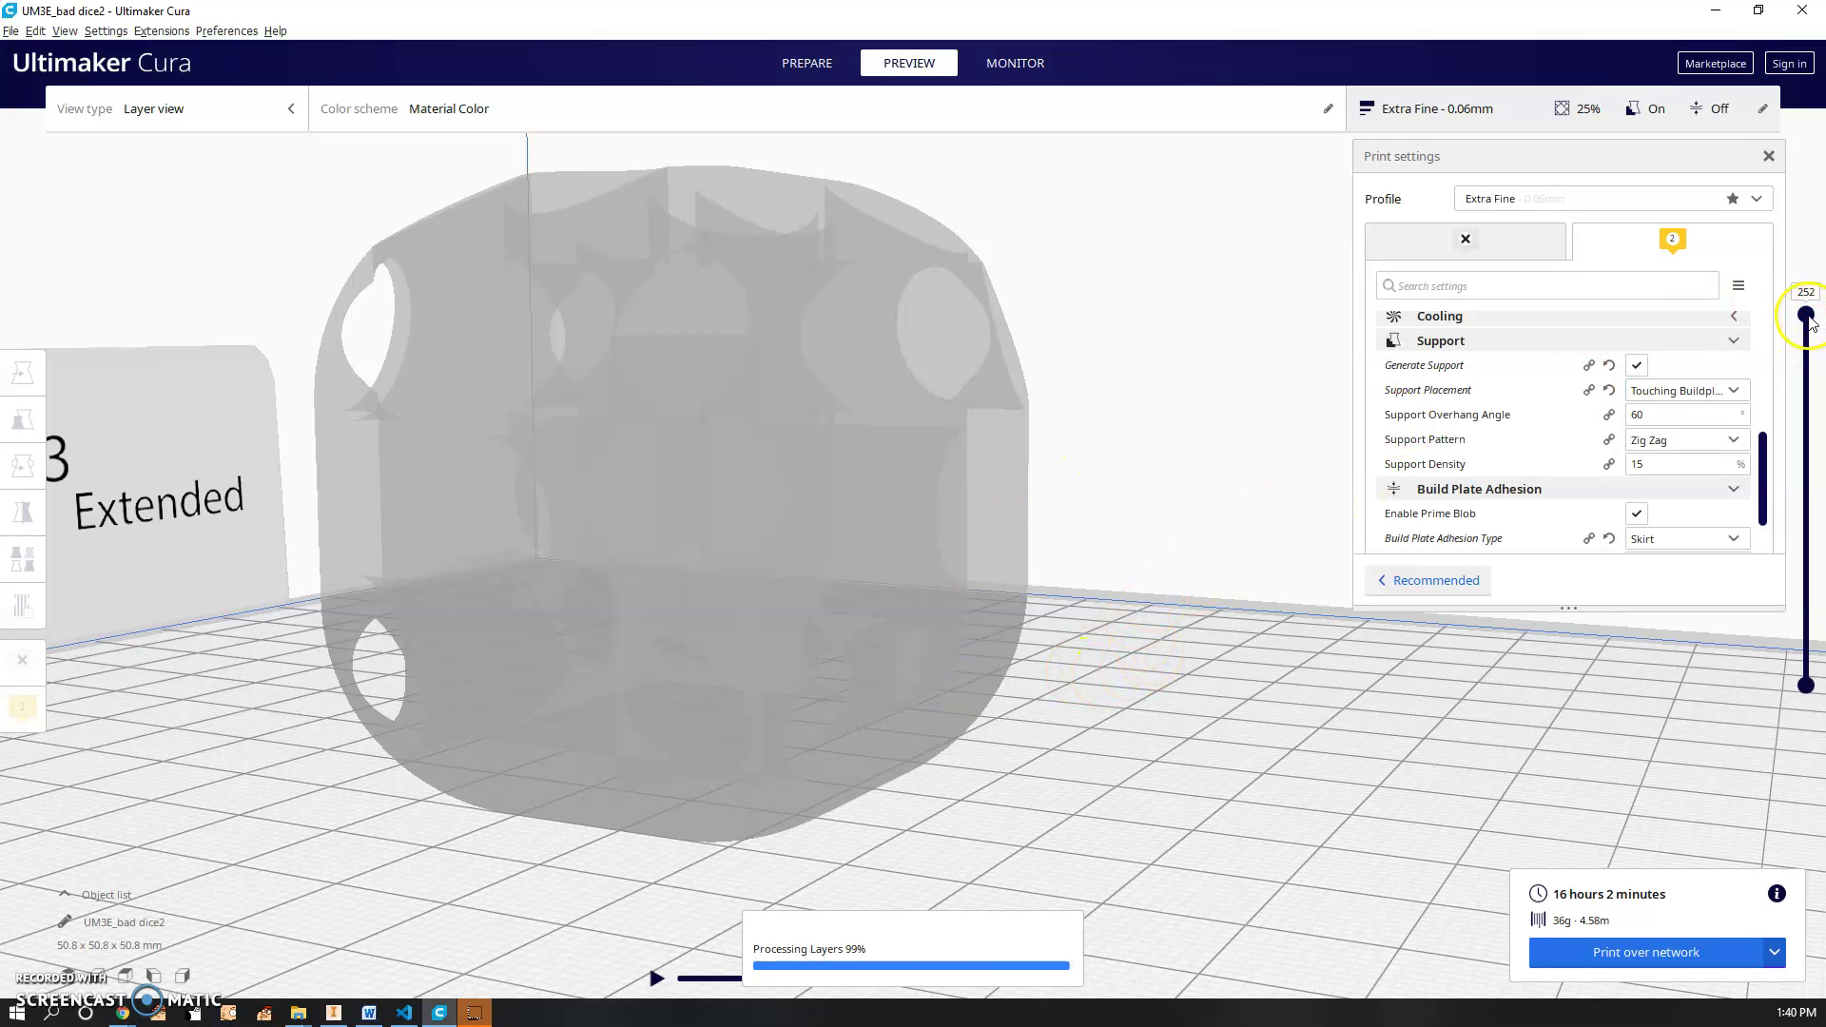
drag(1808, 344, 1807, 659)
right_drag(1161, 580, 1103, 631)
drag(1805, 664, 1815, 481)
right_drag(934, 708, 873, 741)
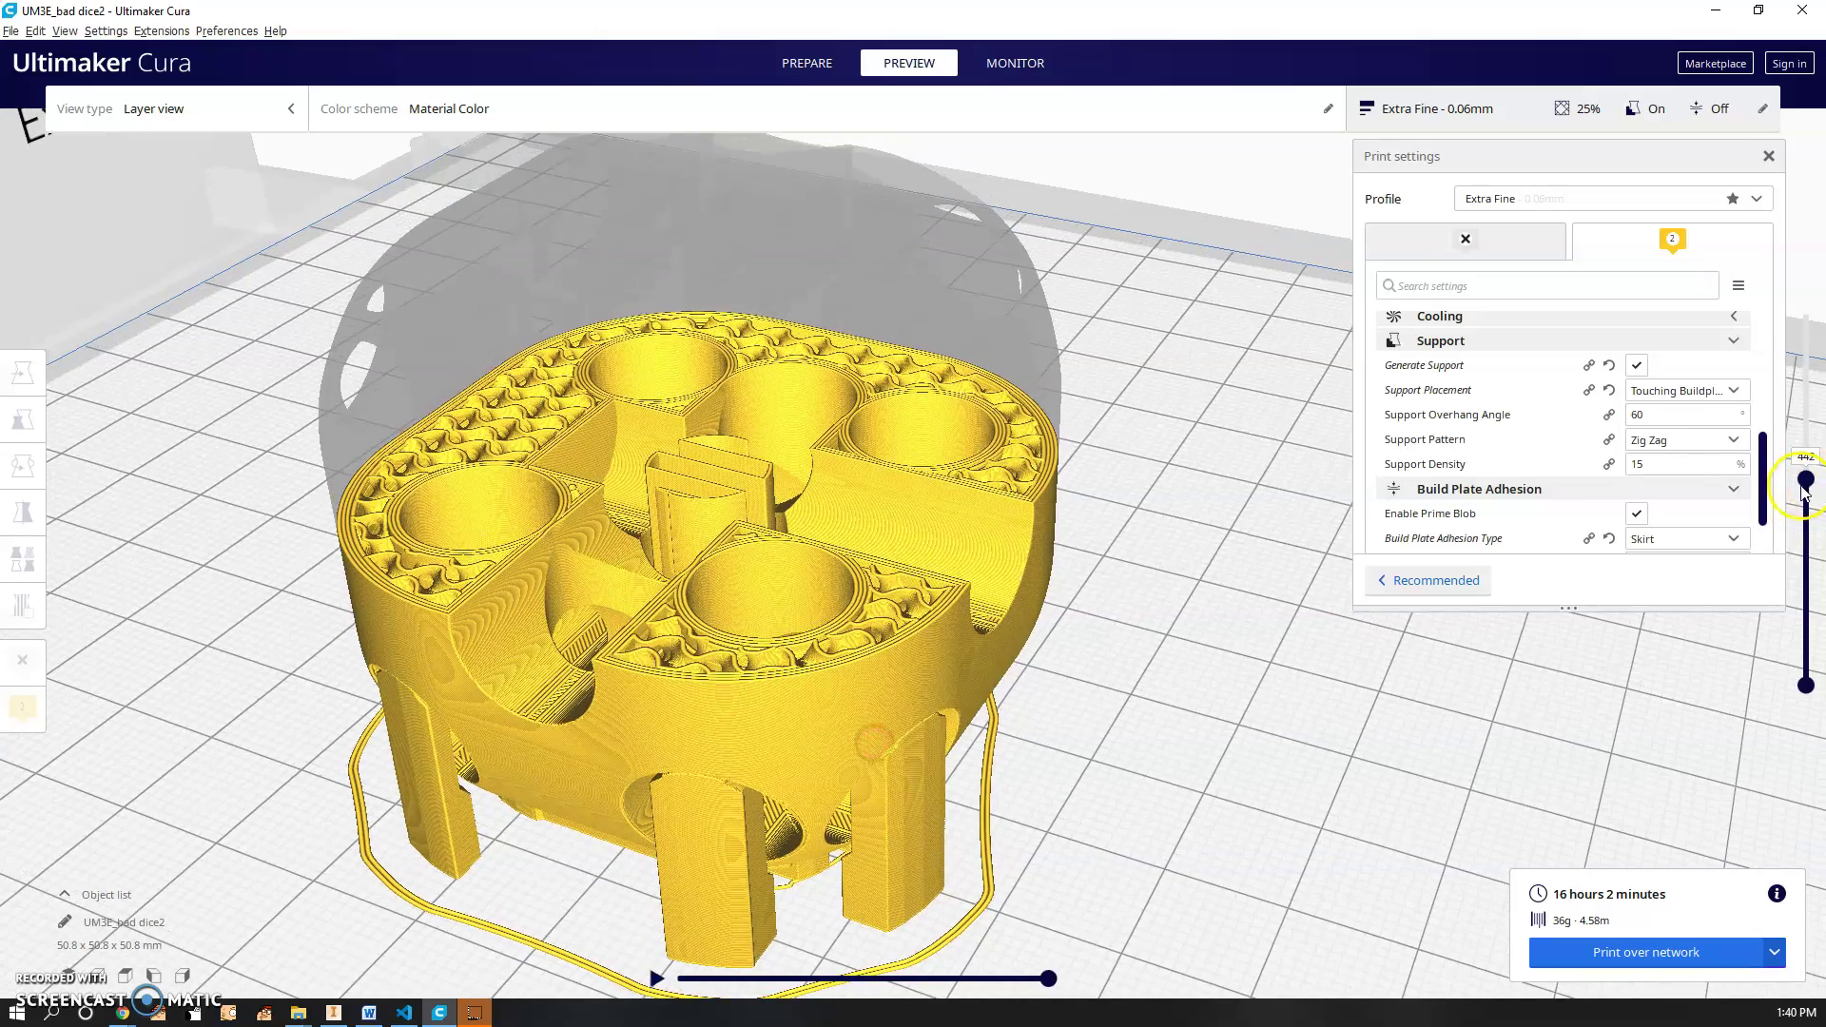
drag(1811, 481, 1806, 430)
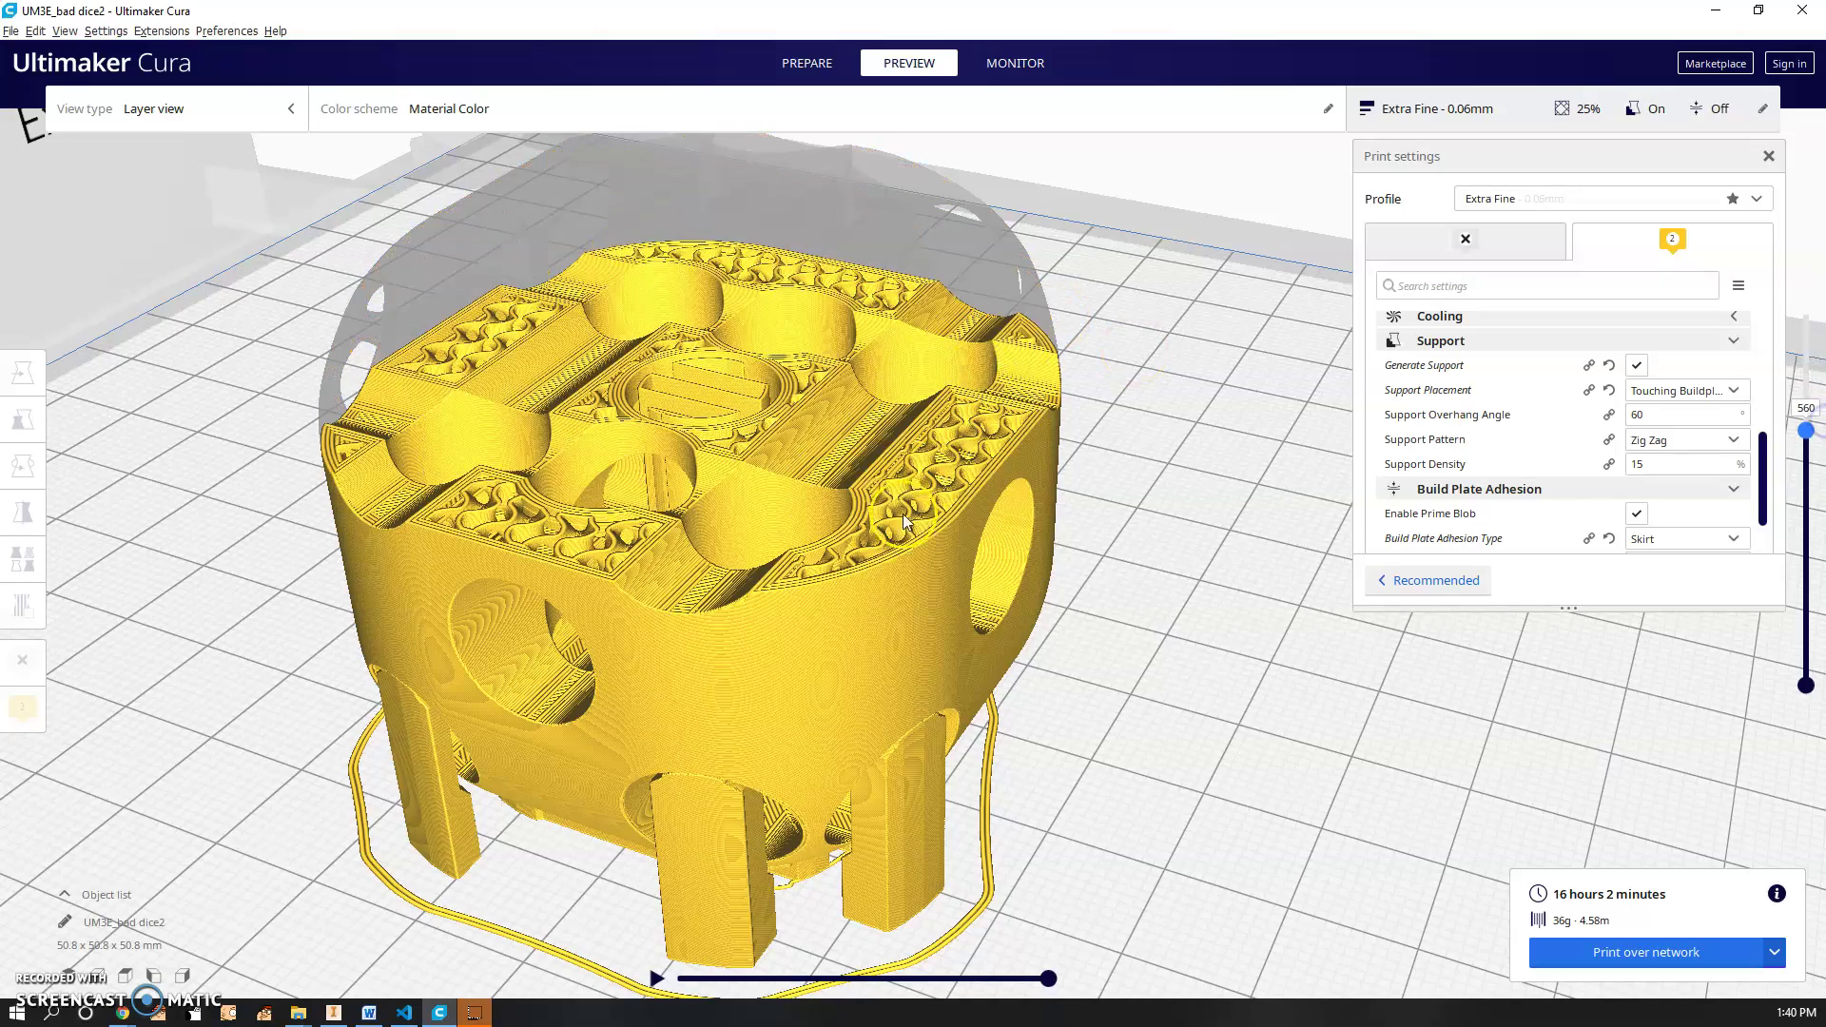
Inspect the die's infill and internal supports up close, and show all layers to view the complete print with its supports and skirt.
scroll(956, 547, up, 3)
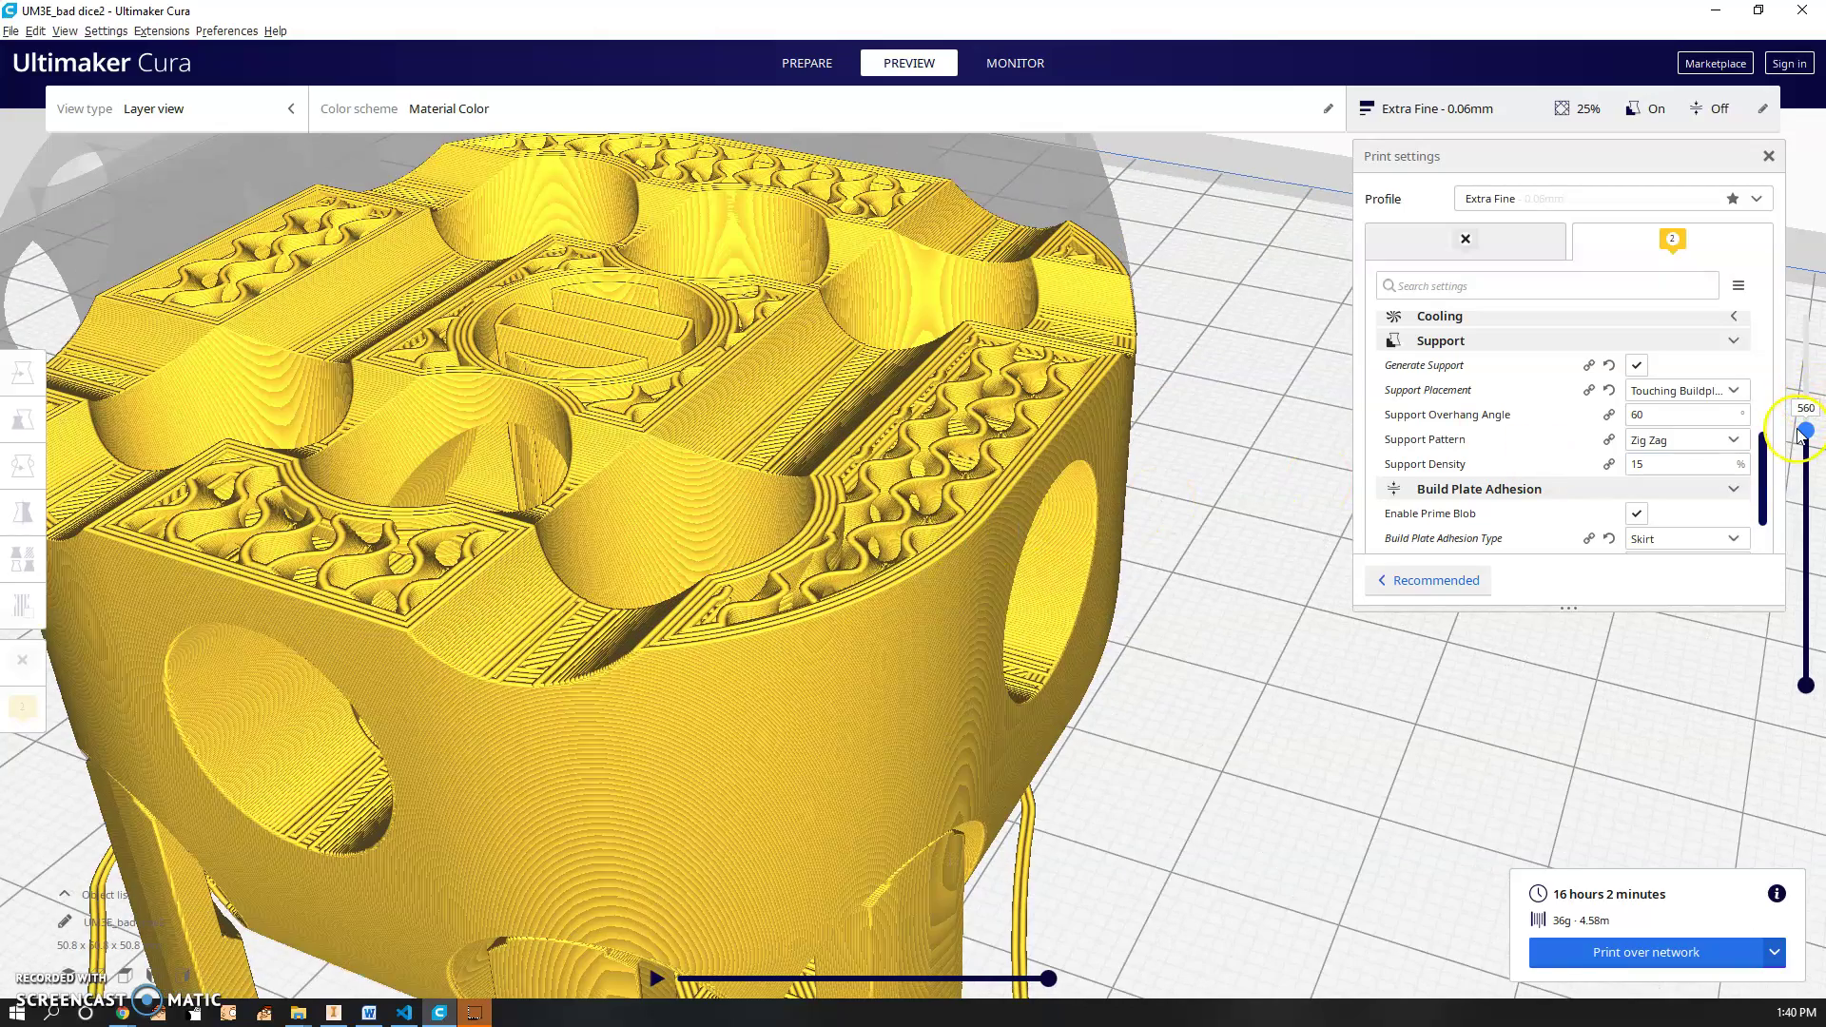
drag(1812, 444, 1818, 475)
drag(1818, 480, 1819, 319)
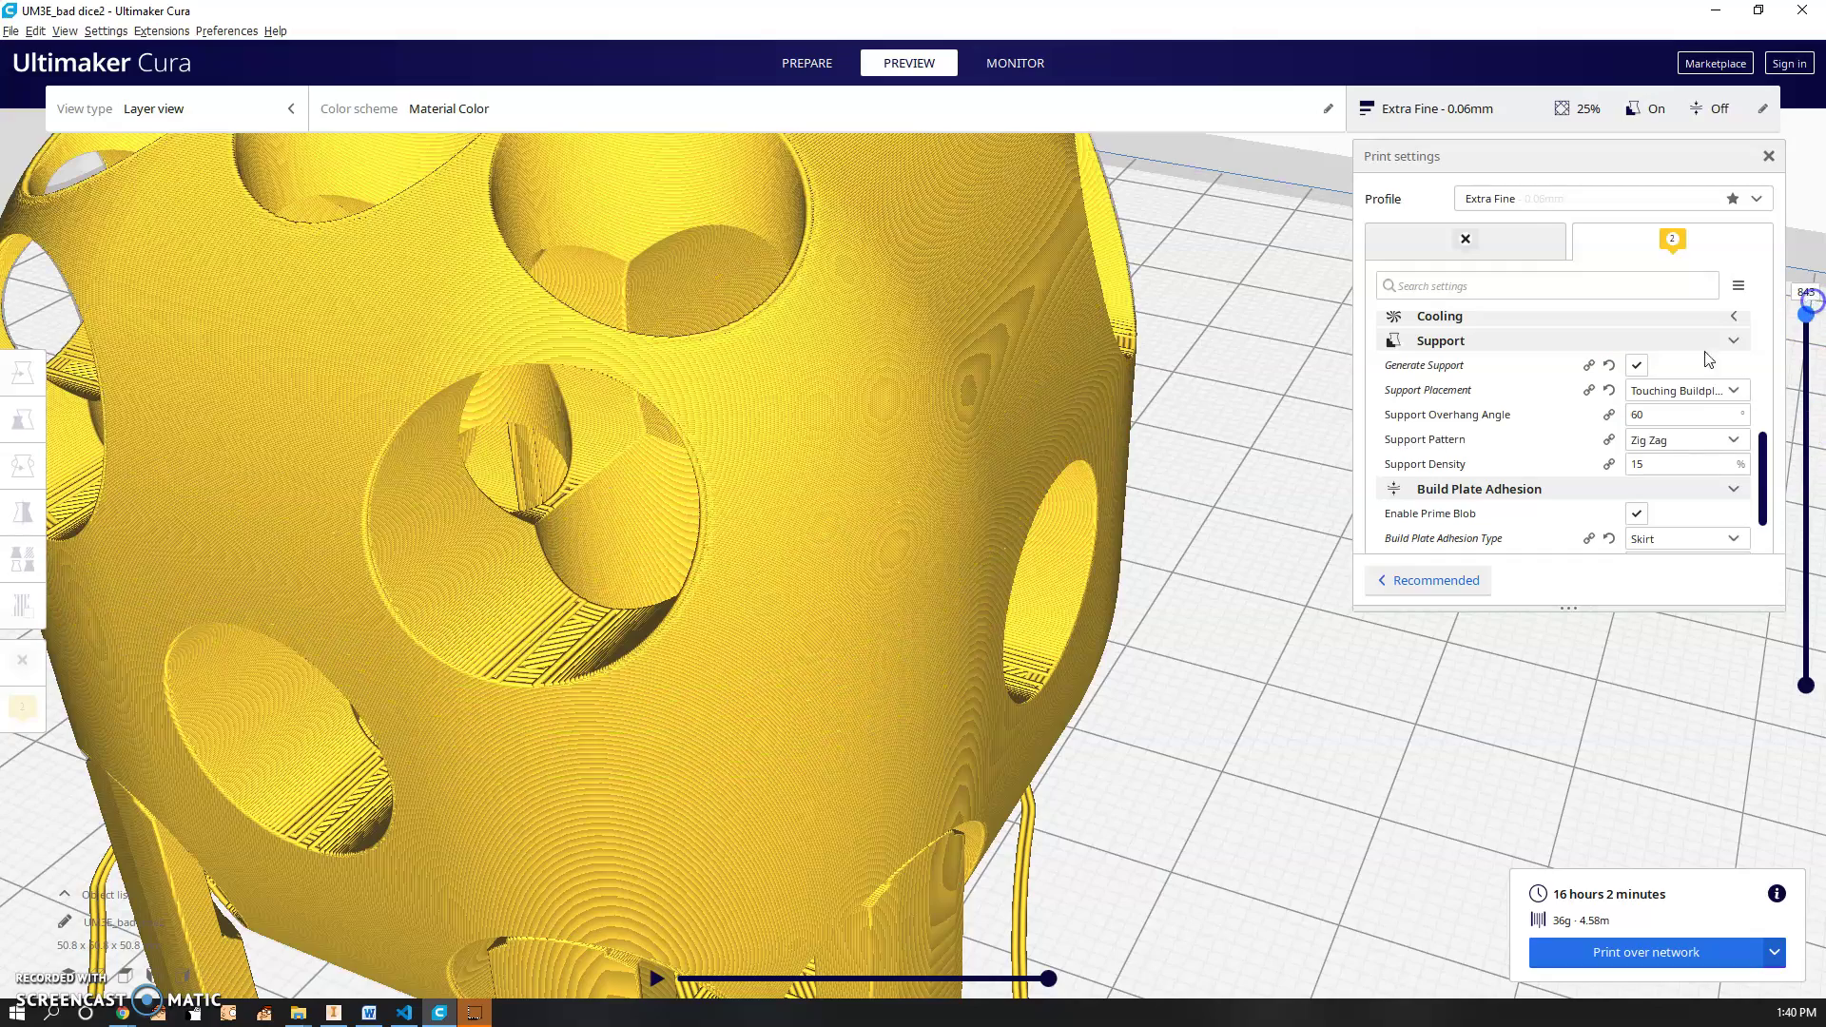
scroll(1126, 567, down, 8)
right_drag(946, 608, 1190, 643)
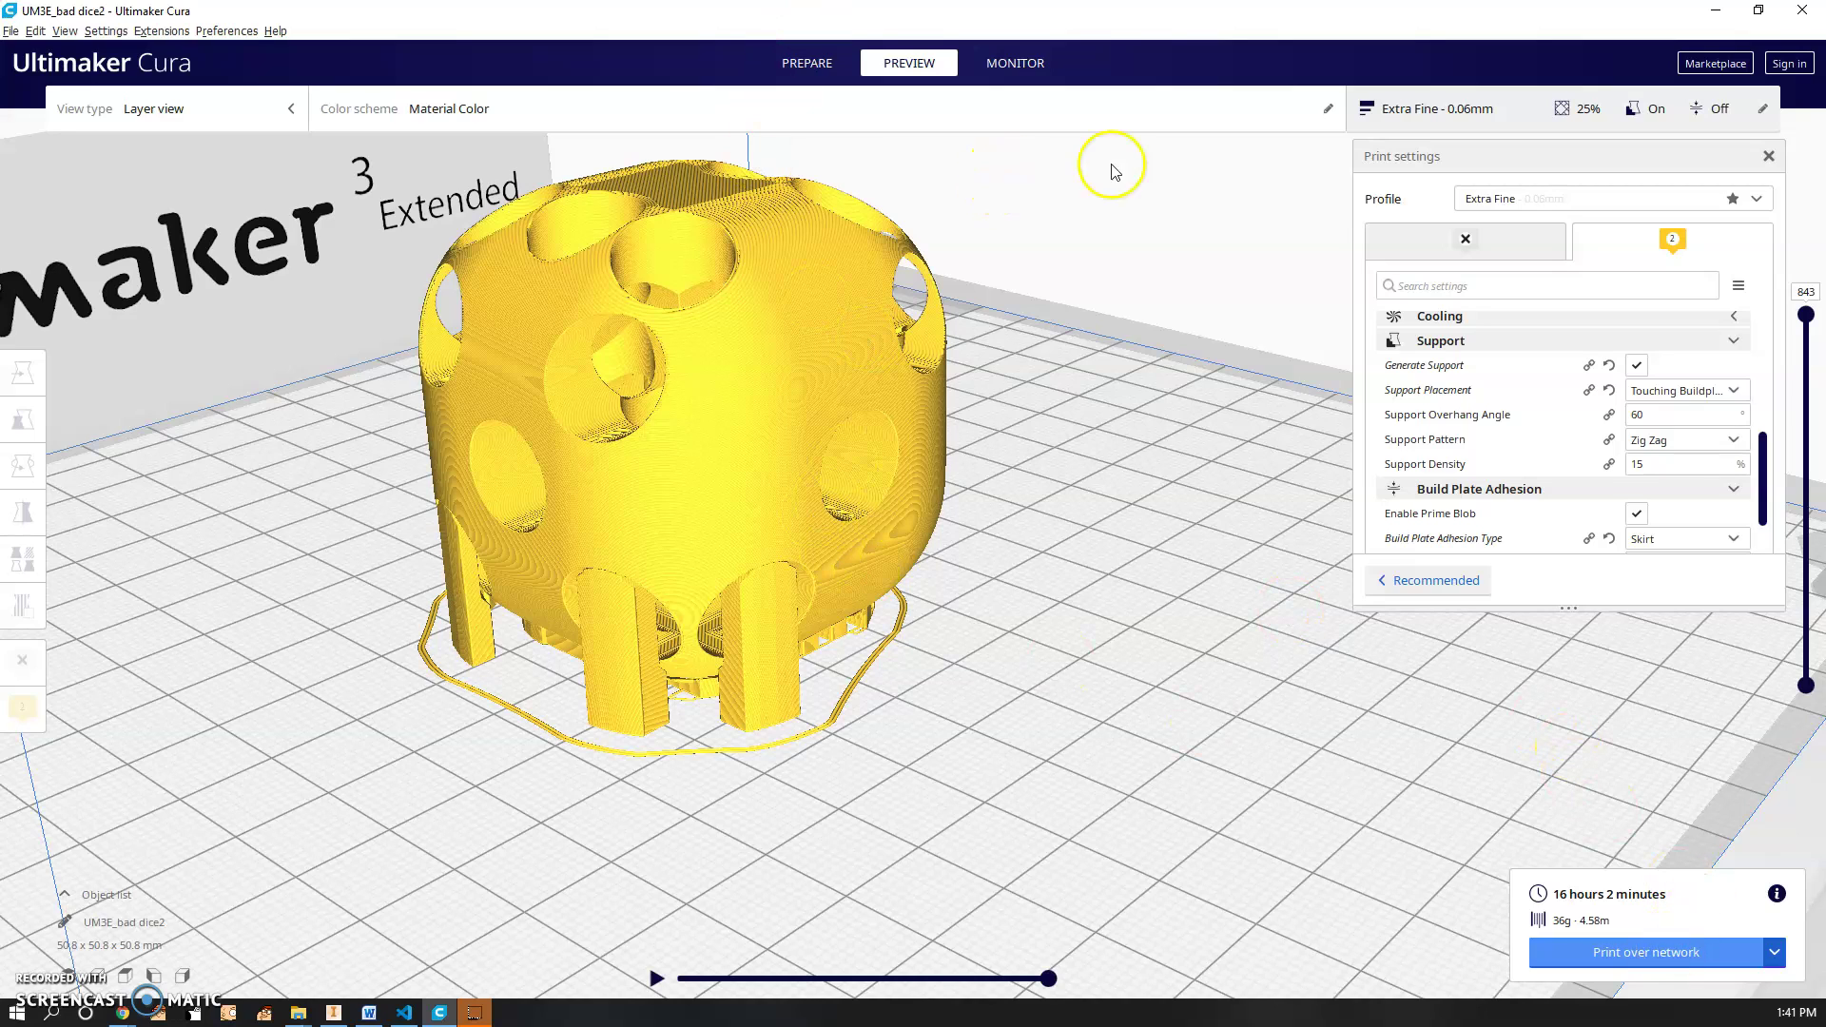
Check the WSR-UM3-Ext printer's status and print queue, and briefly view its camera feed.
click(1016, 63)
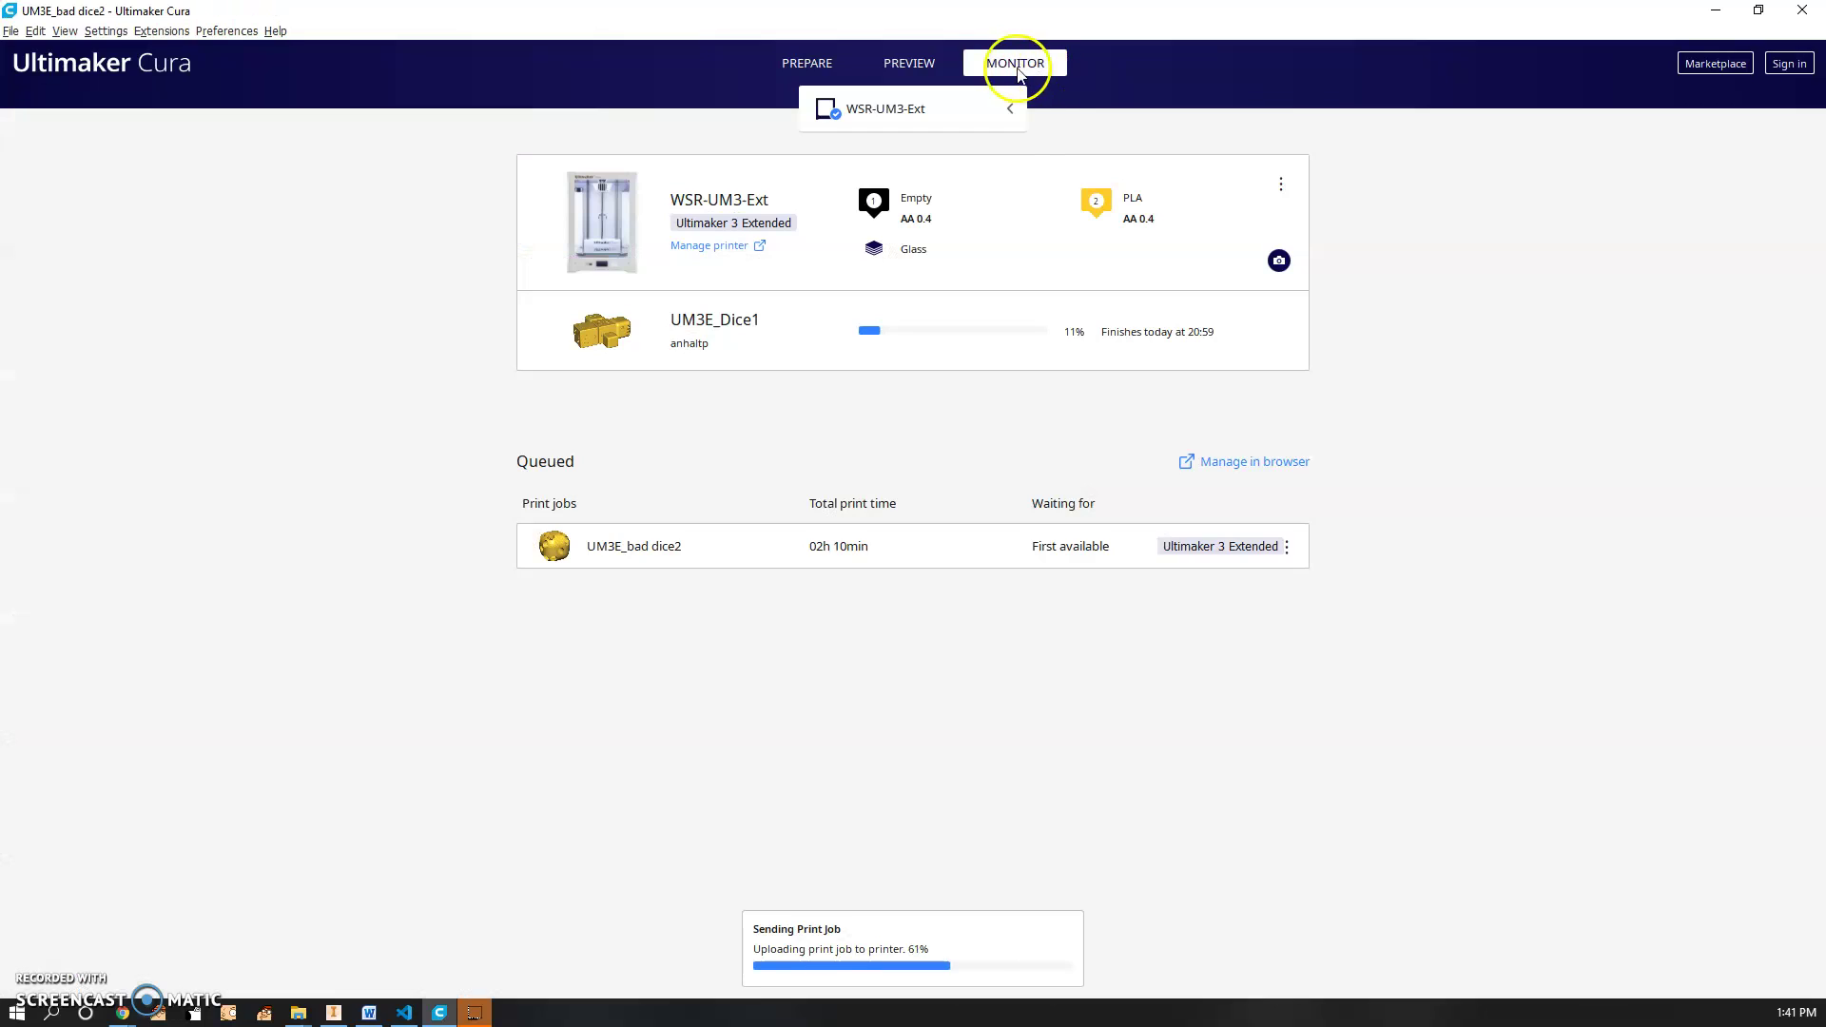
click(1278, 261)
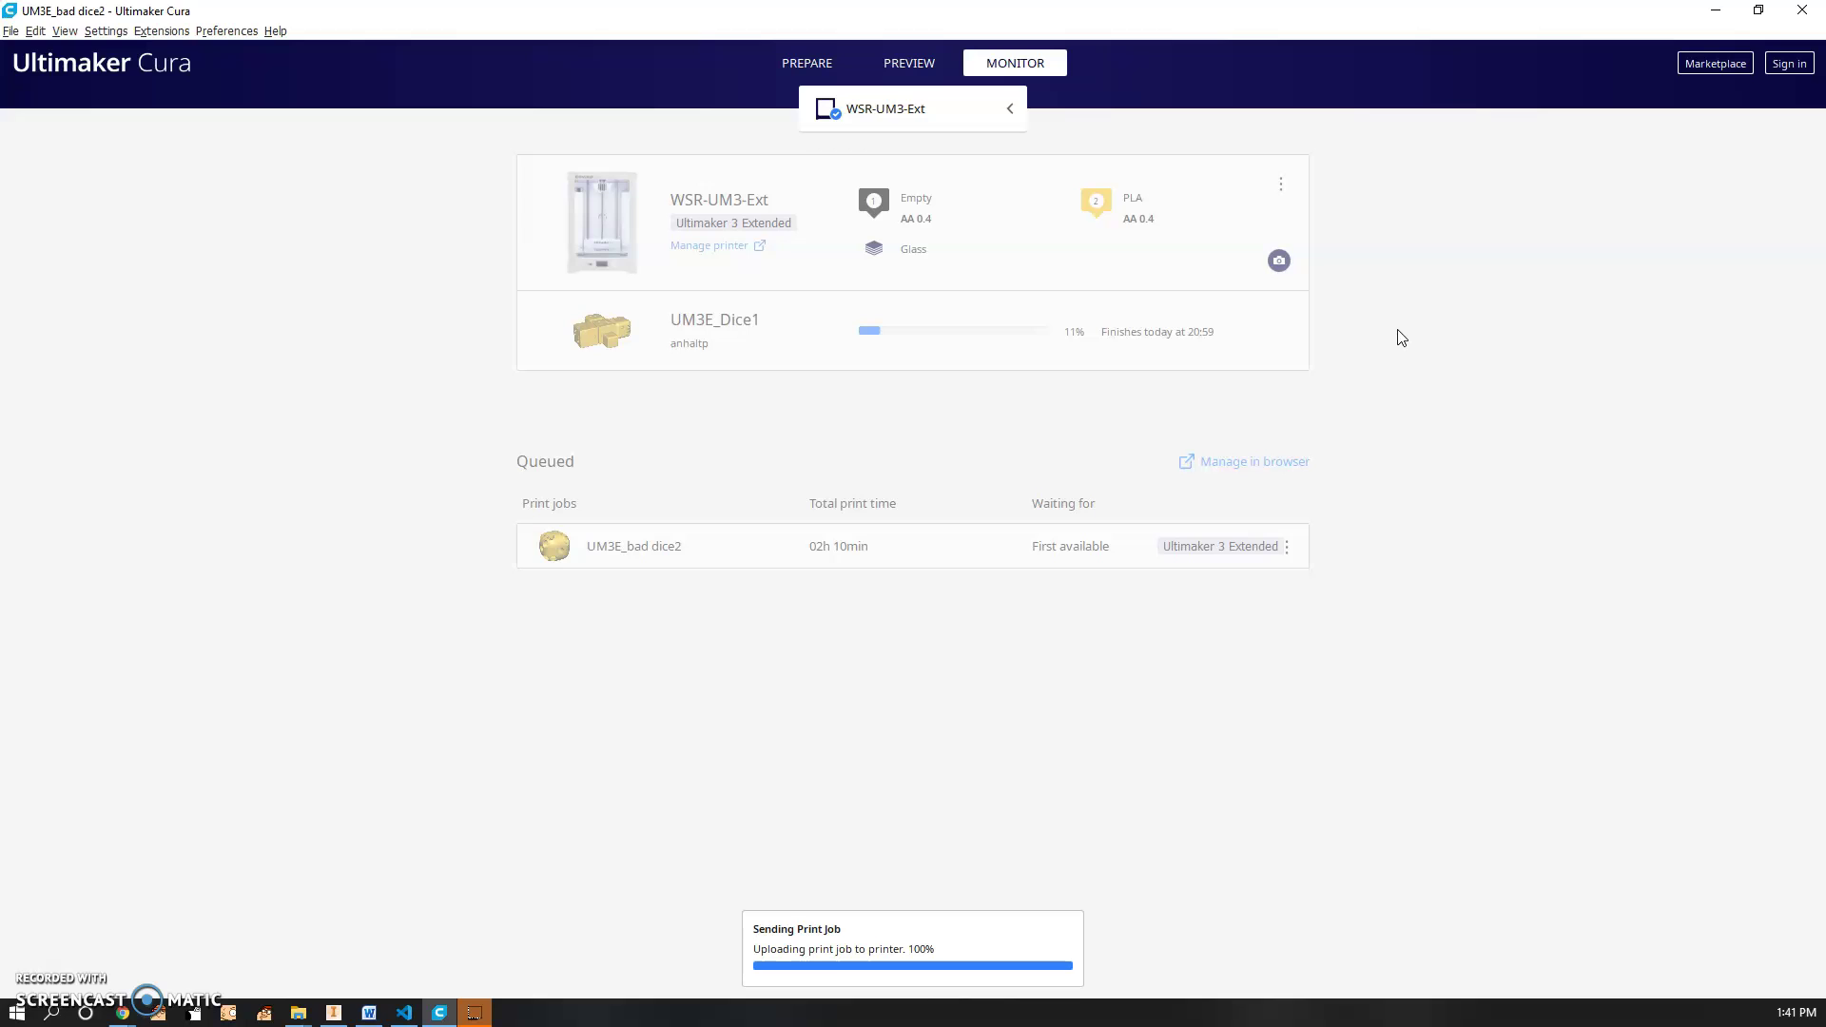
click(1251, 256)
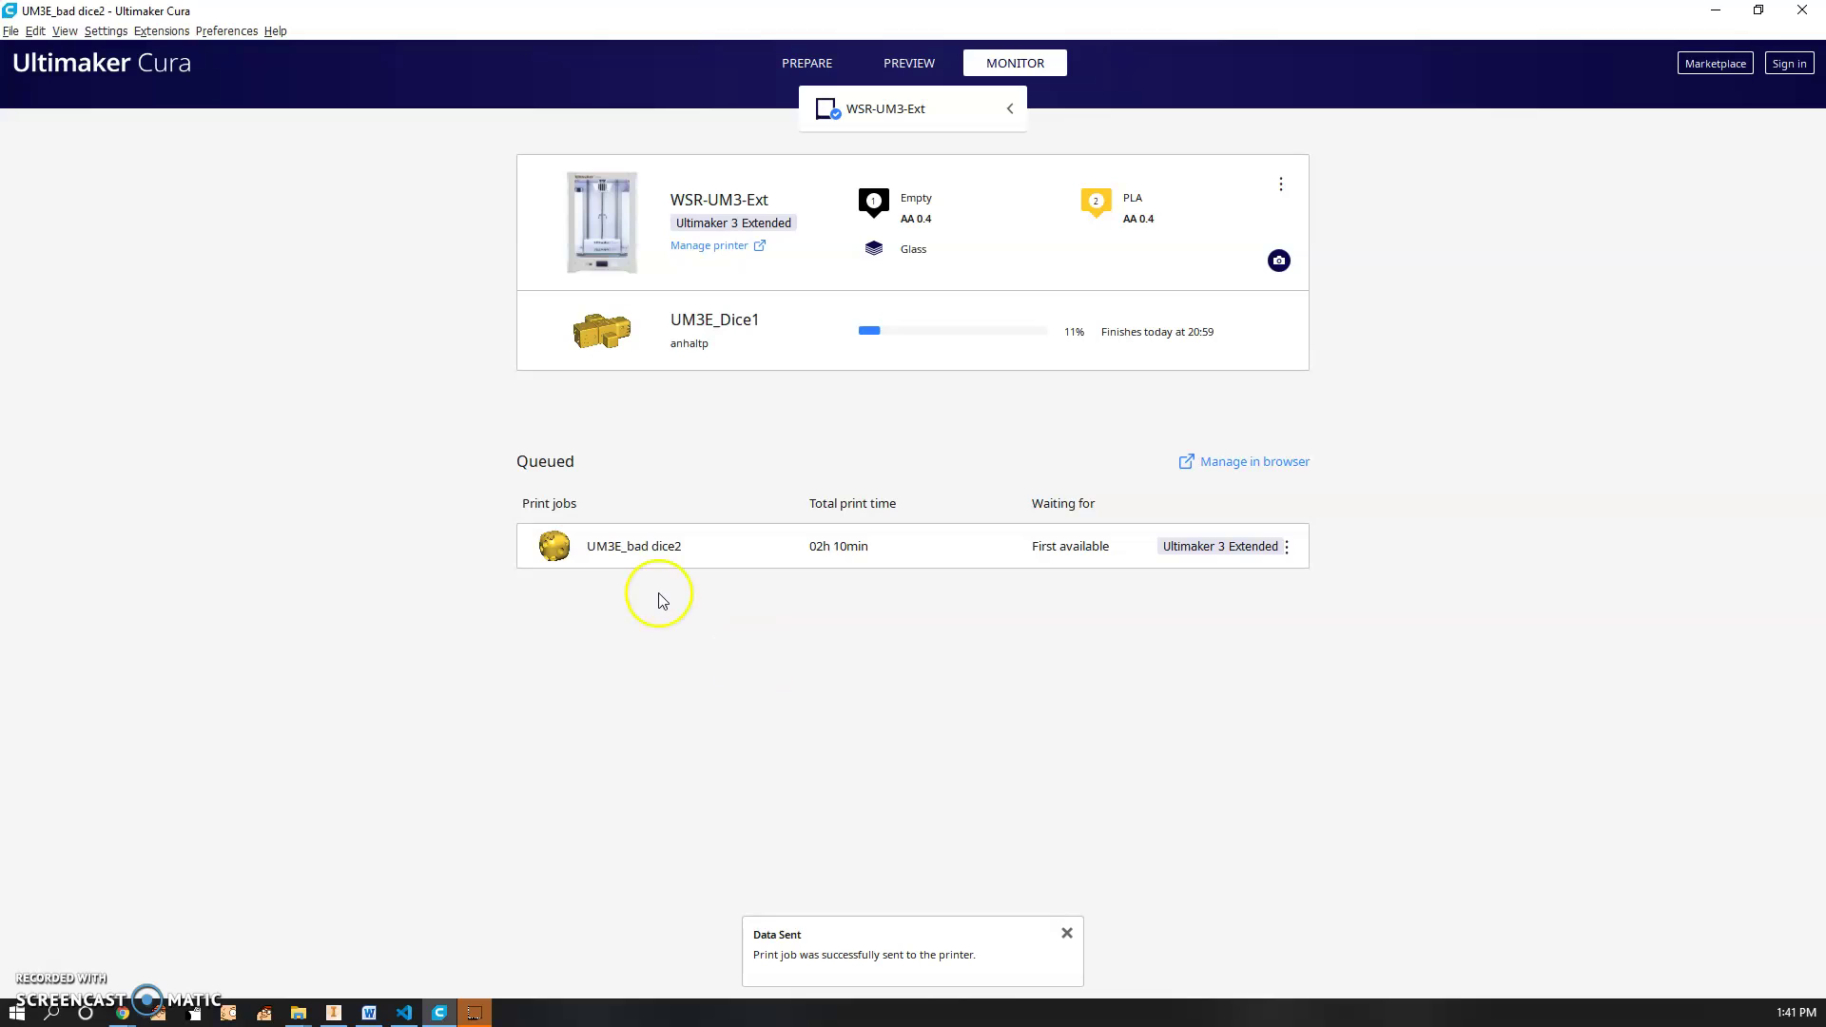
Check the available actions for the queued UM3E_bad dice2 job without deleting it, and return to the print preparation view.
click(1287, 547)
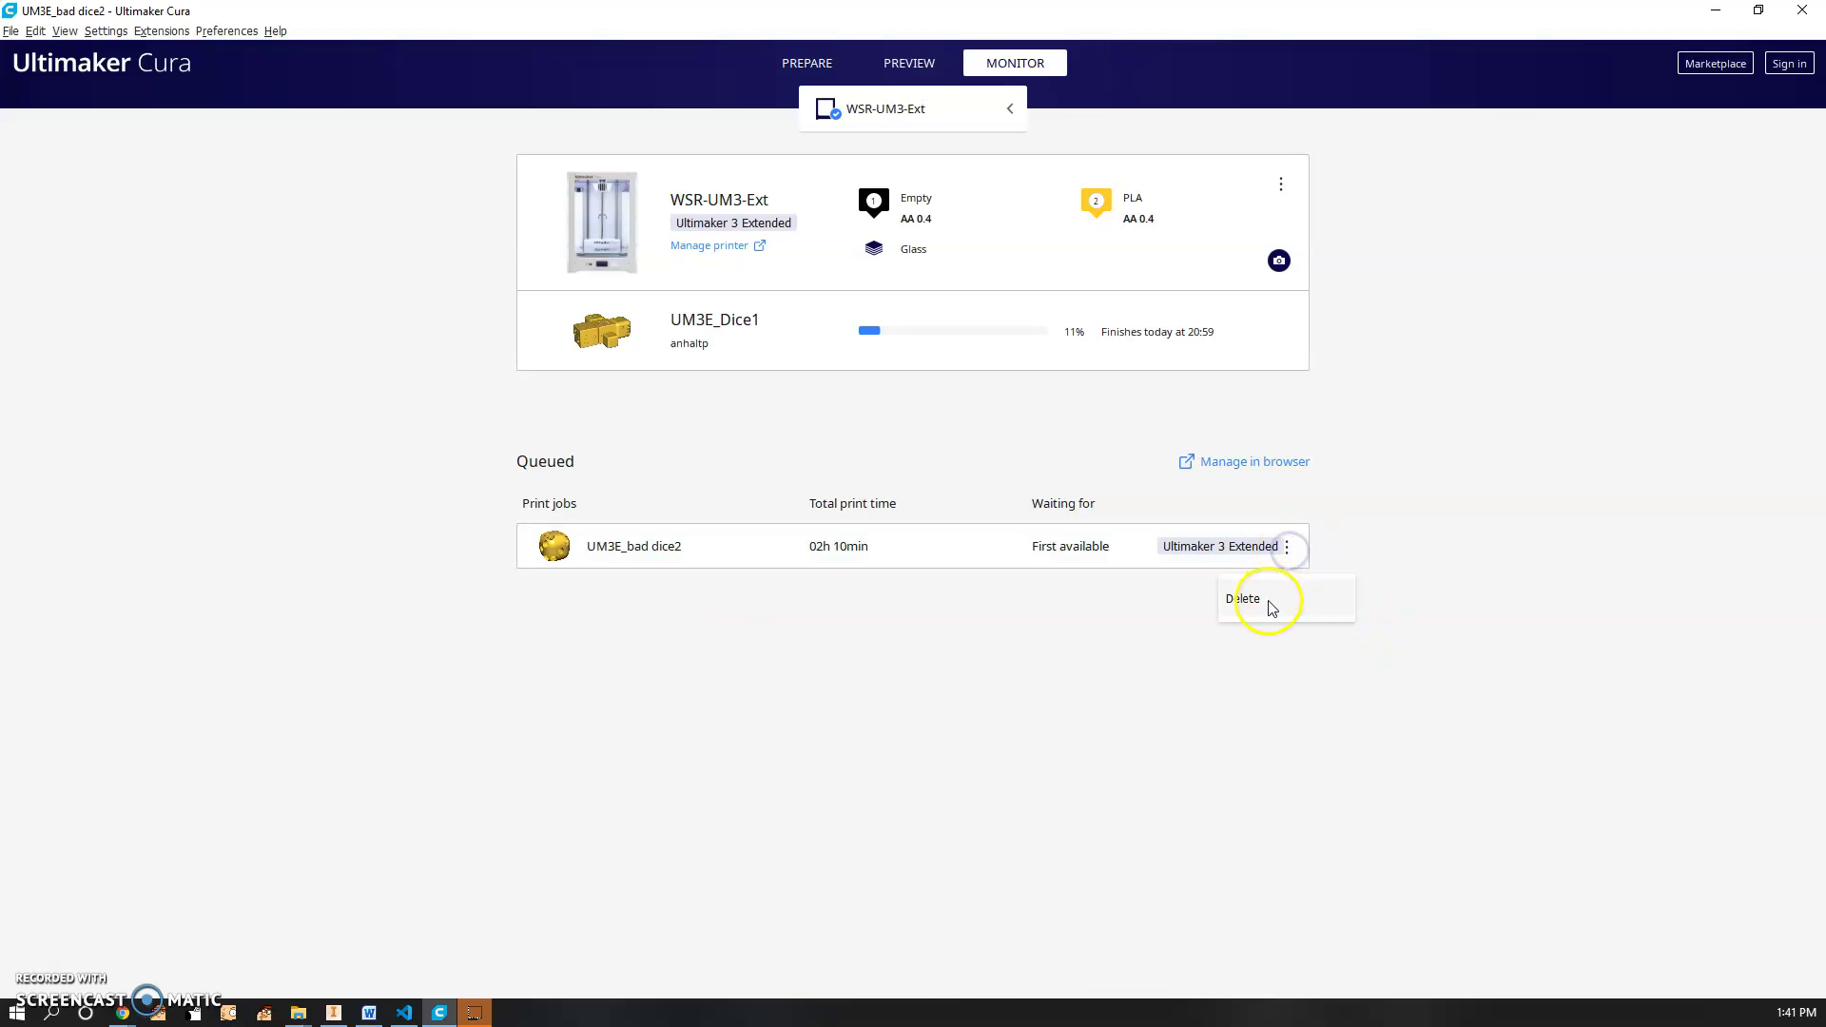
click(1532, 471)
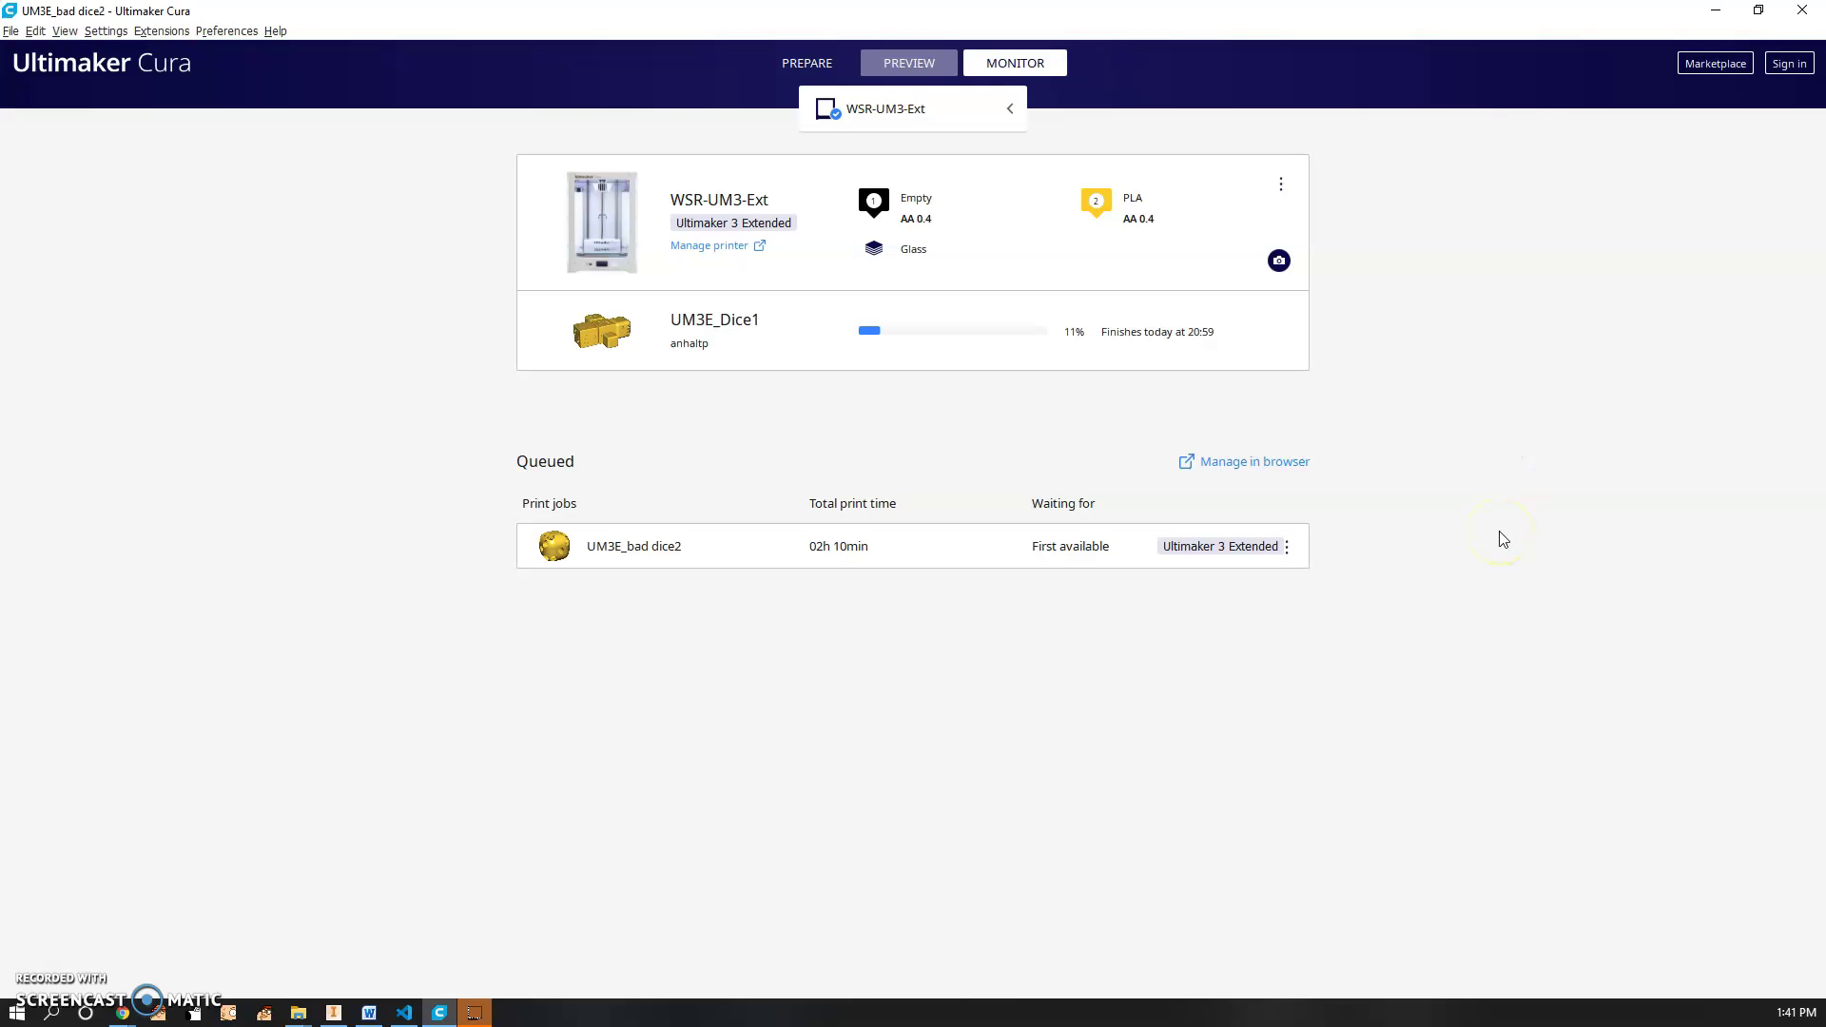
click(810, 64)
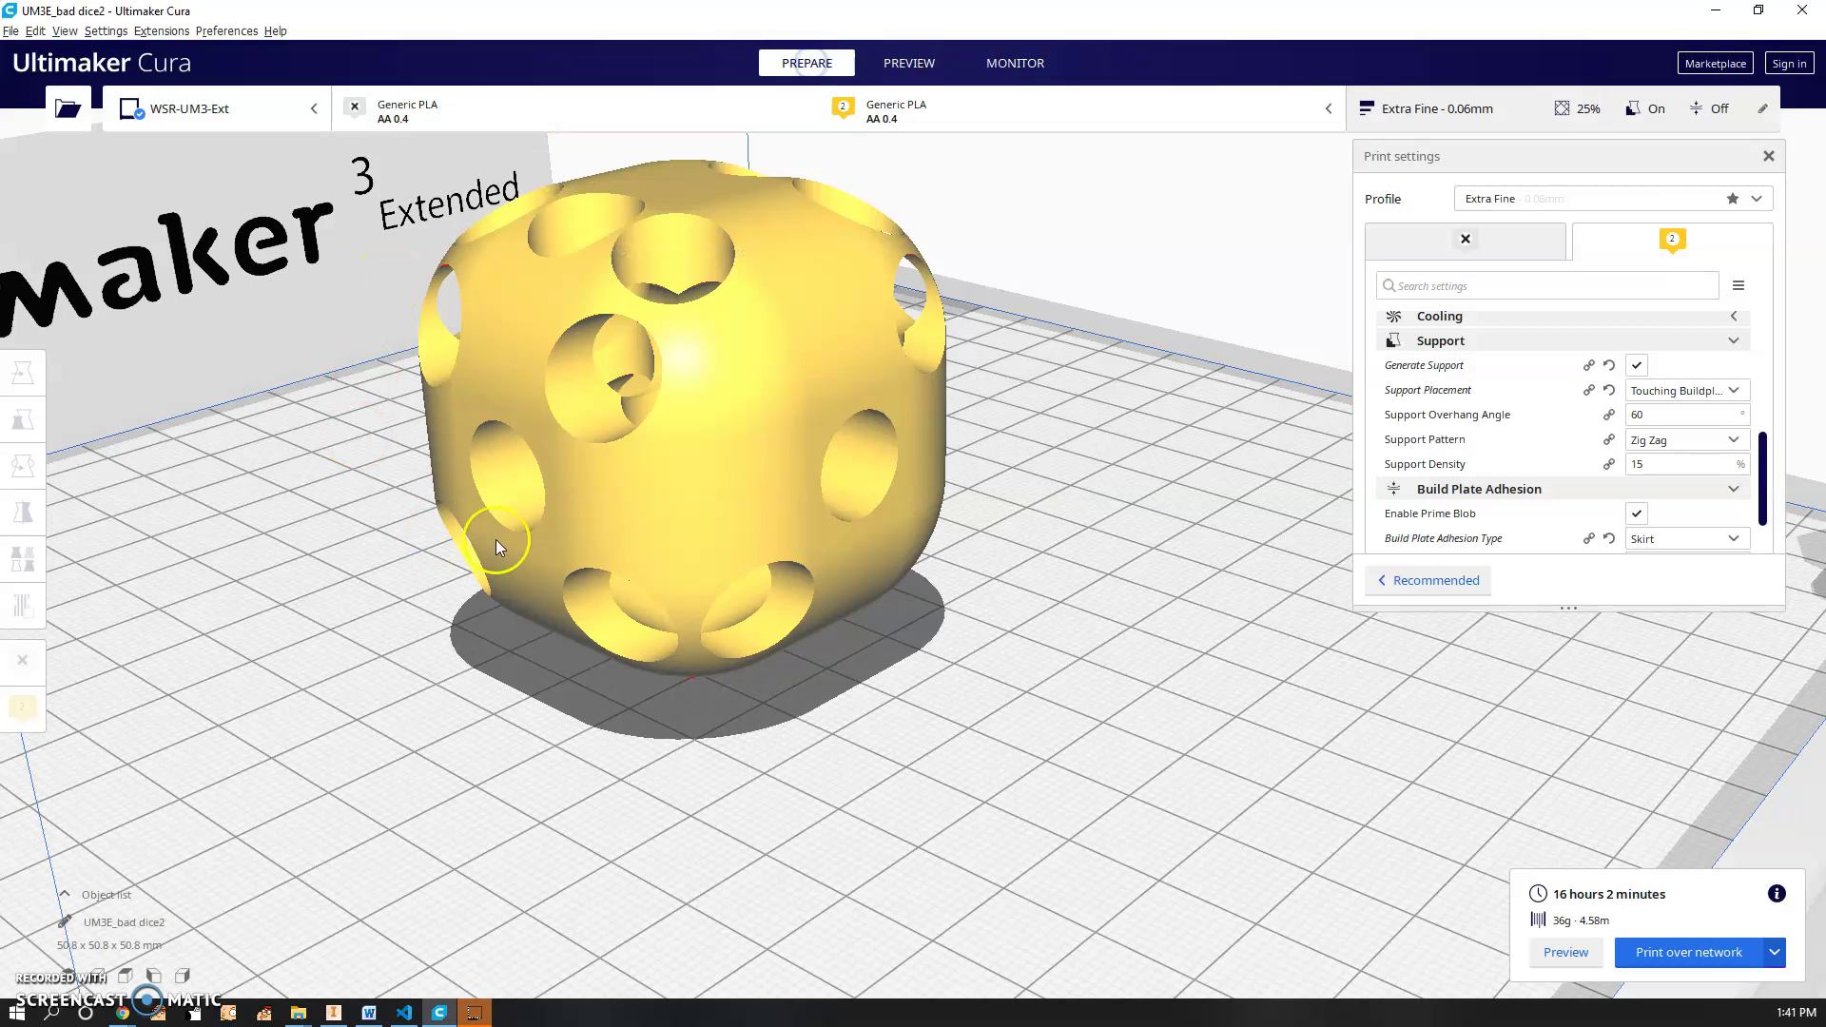